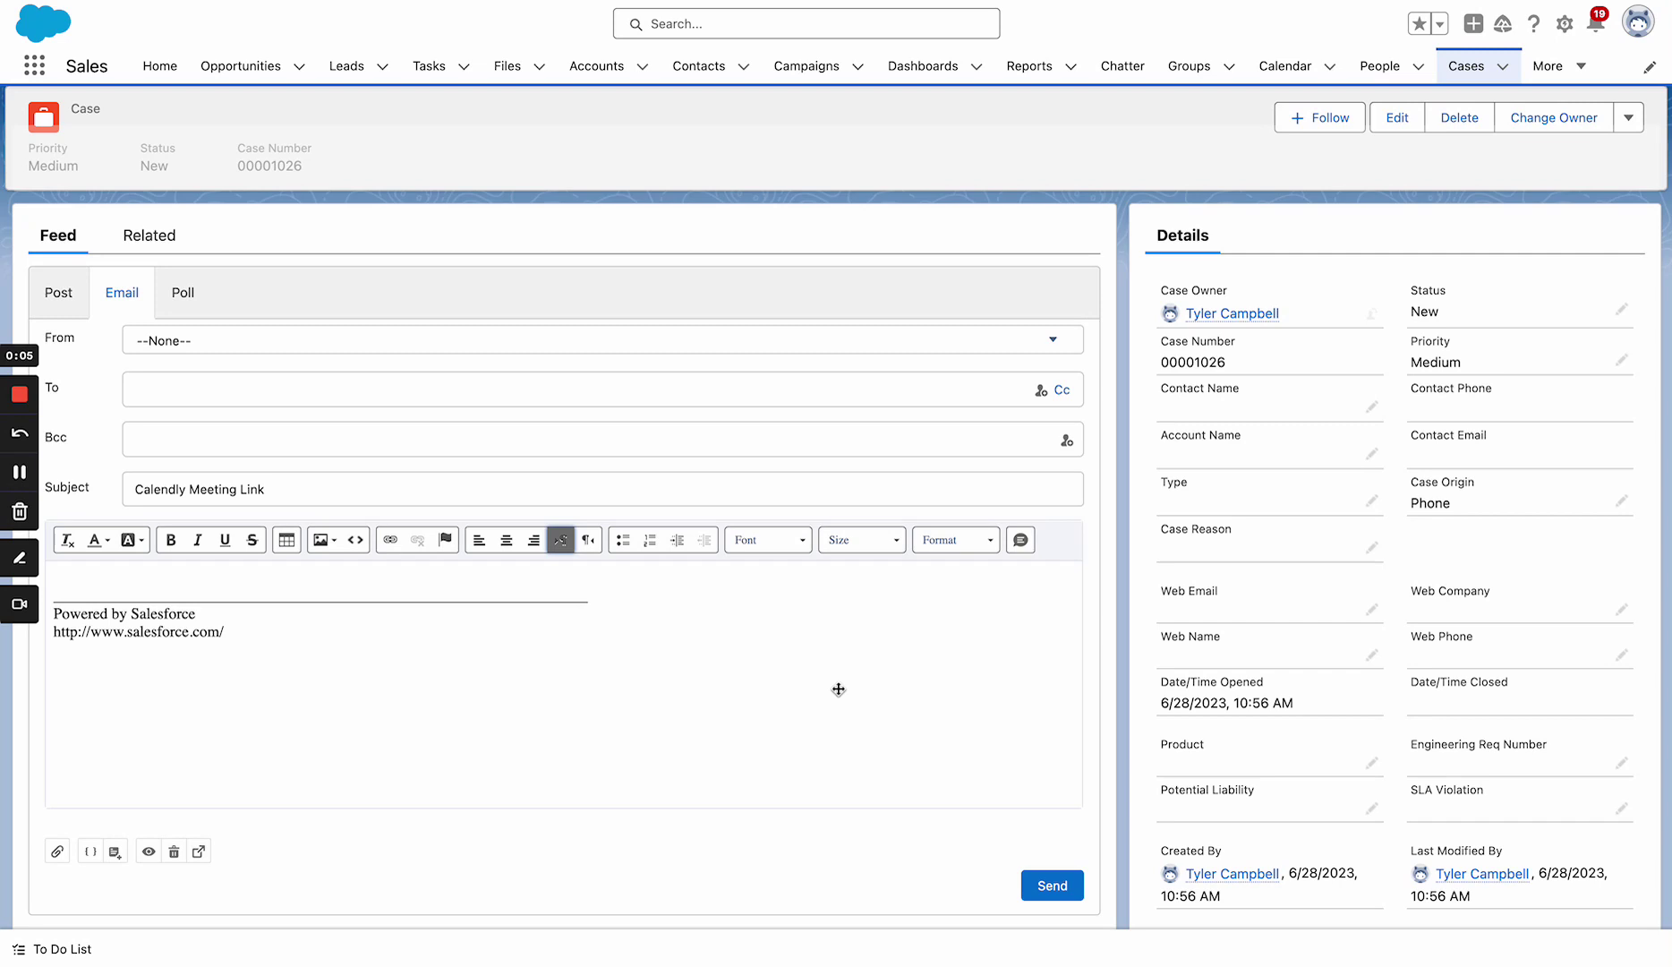
Step: Insert the Calendly Single Use Link template into the case email body and check its link
{"action": "left_click", "coordinate": [765, 590]}
{"action": "left_click", "coordinate": [118, 851]}
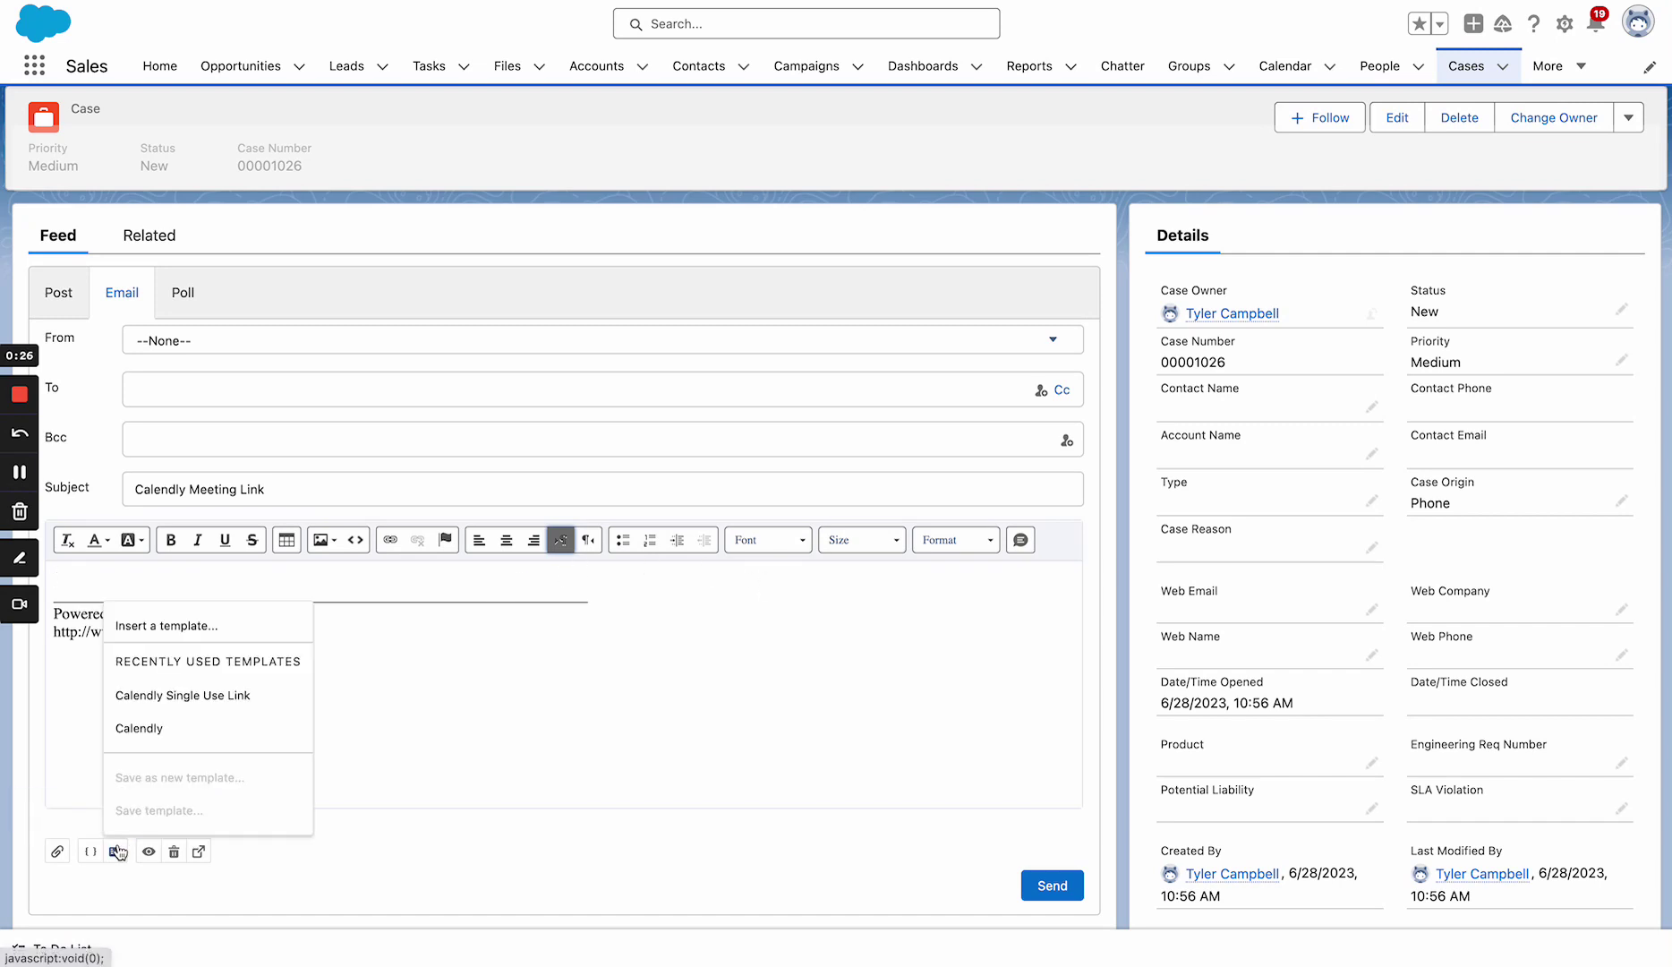
{"action": "left_click", "coordinate": [192, 703]}
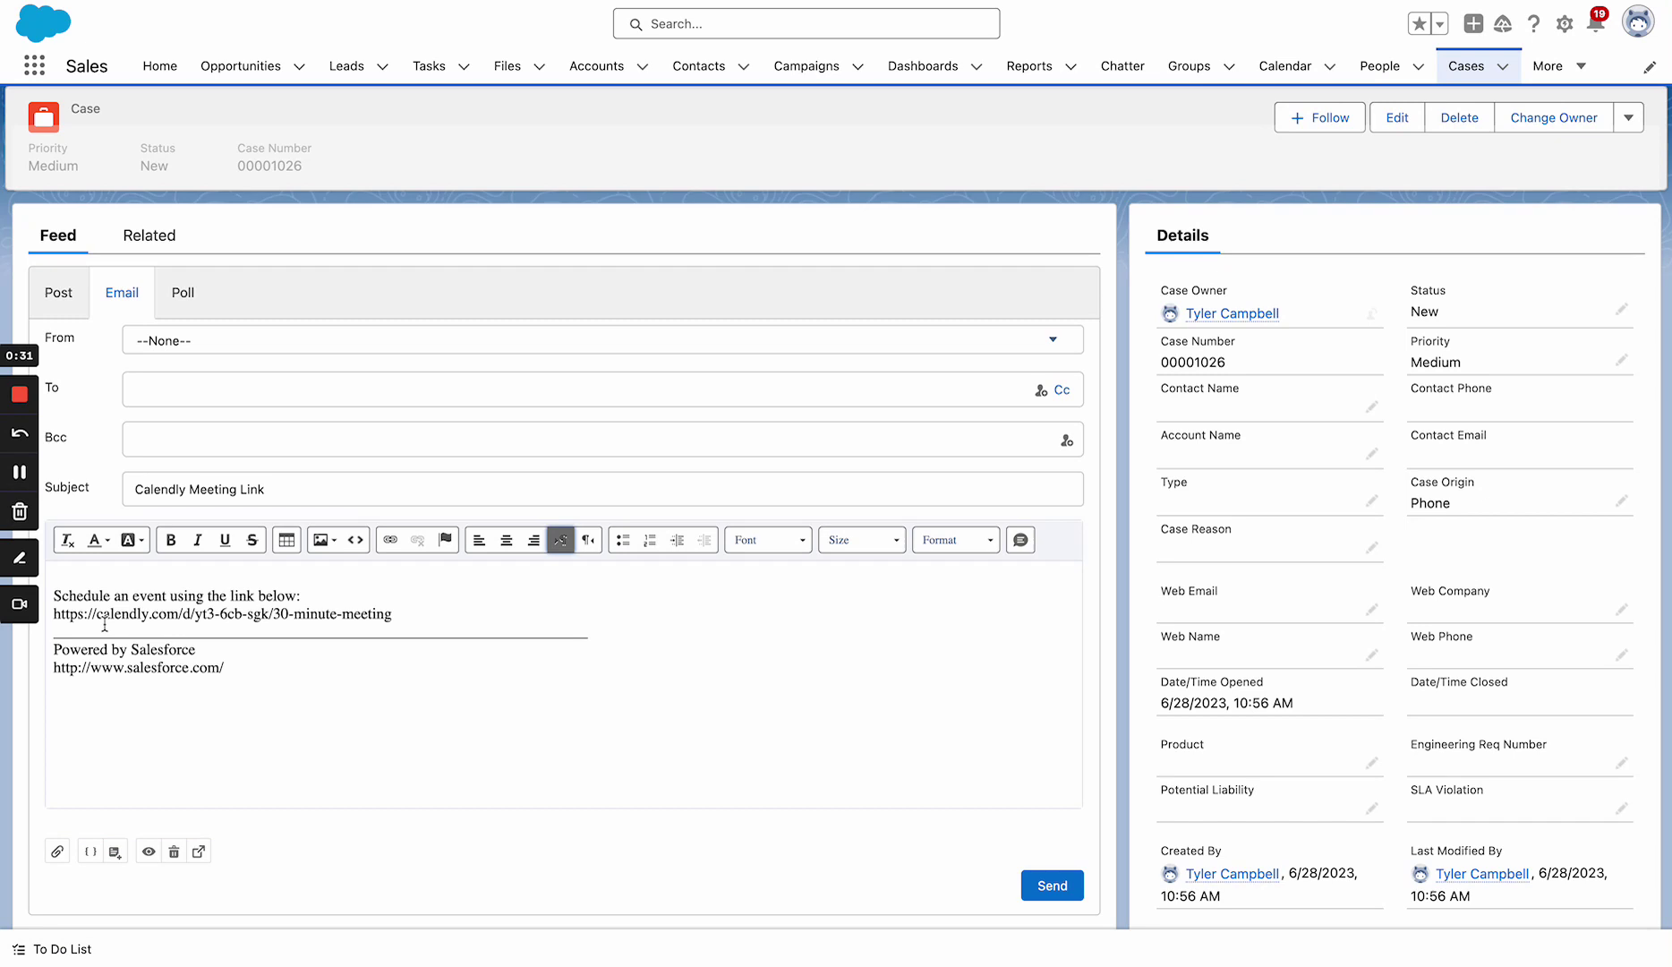
{"action": "left_click_drag", "start_coordinate": [52, 614], "coordinate": [406, 614]}
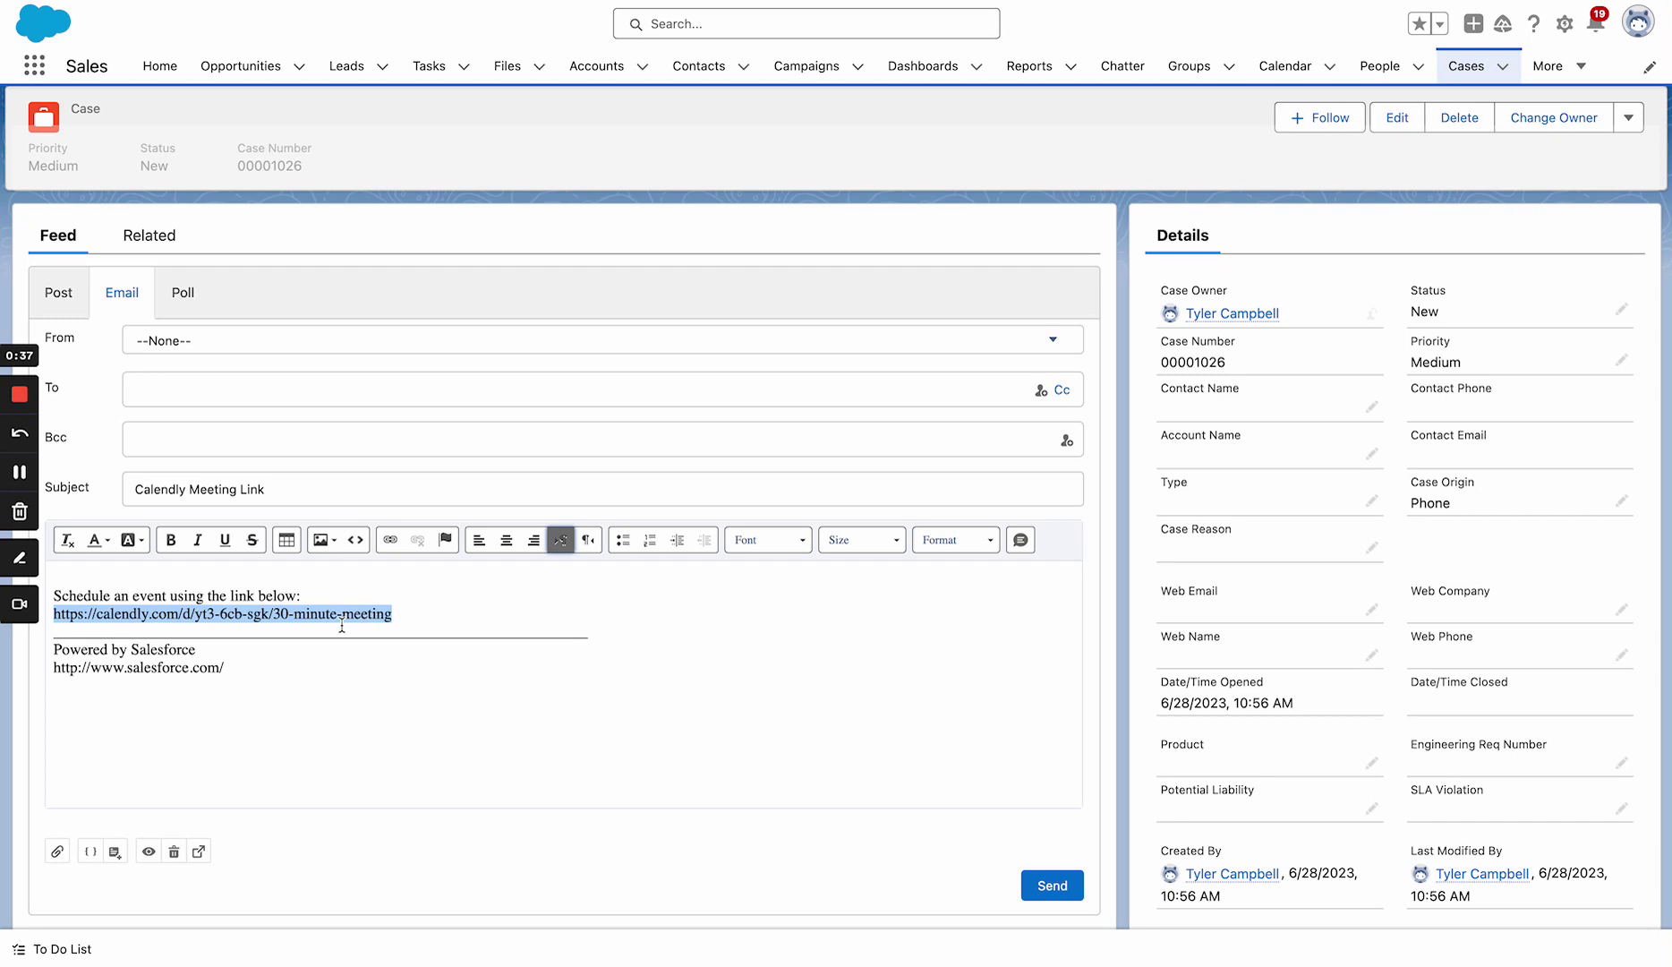
{"action": "left_click", "coordinate": [414, 614]}
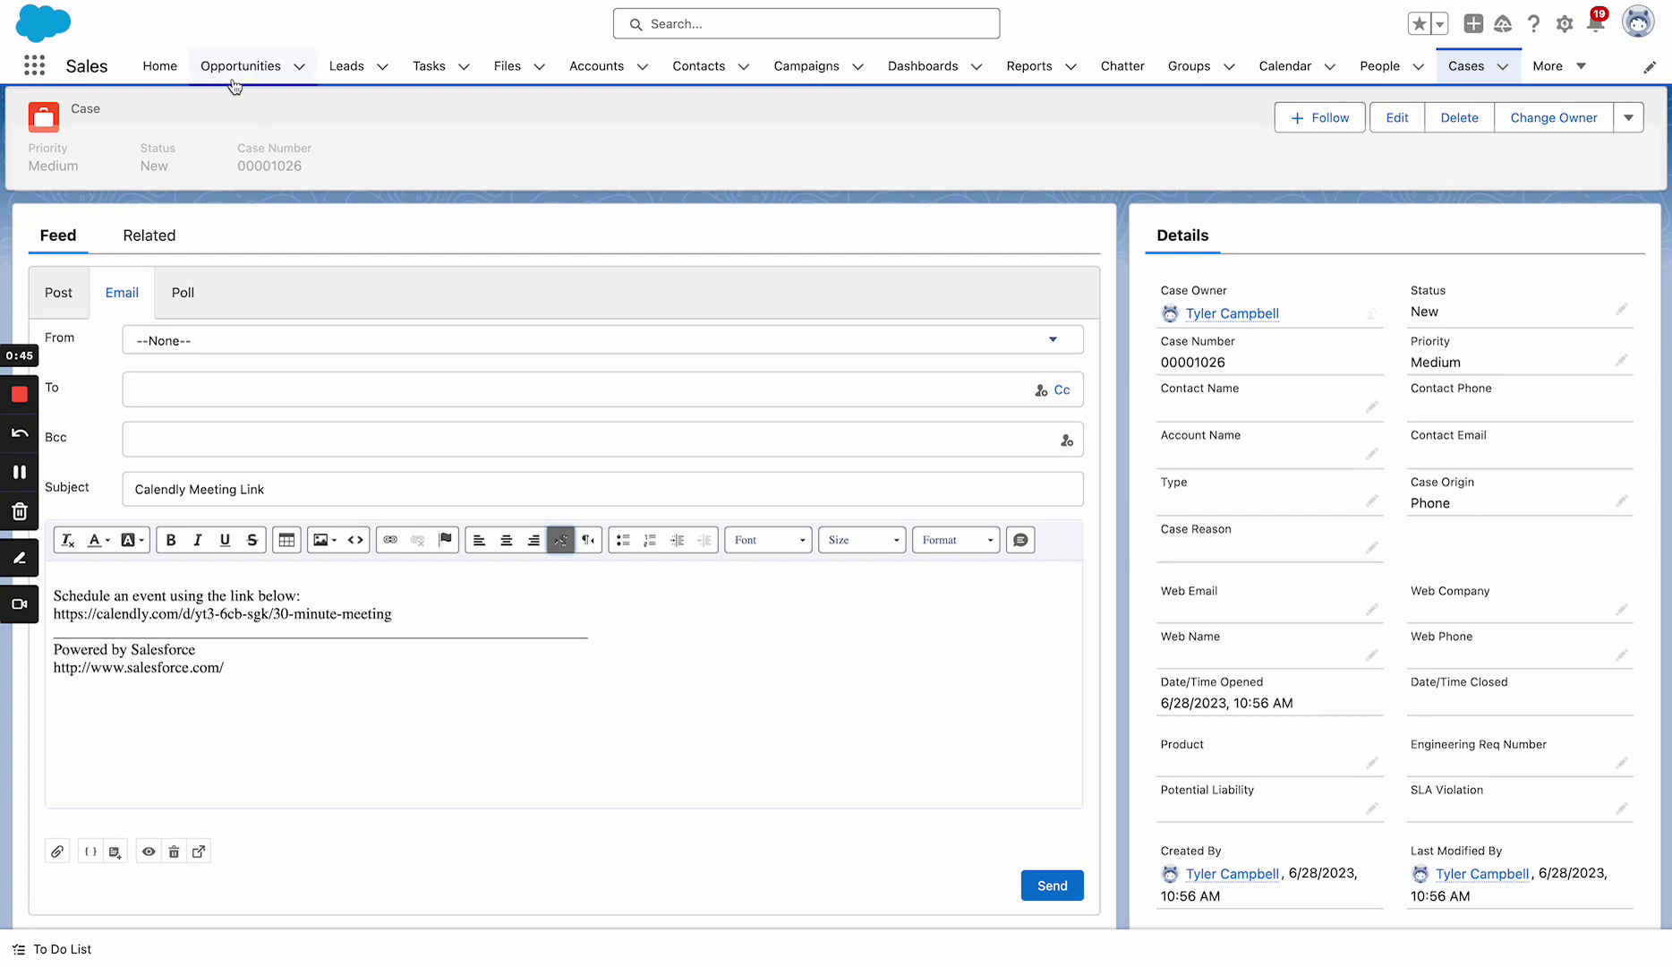
Step: Go to the Salesforce Setup tab and select the existing Quick Find search text
{"action": "key", "text": "ctrl+Tab"}
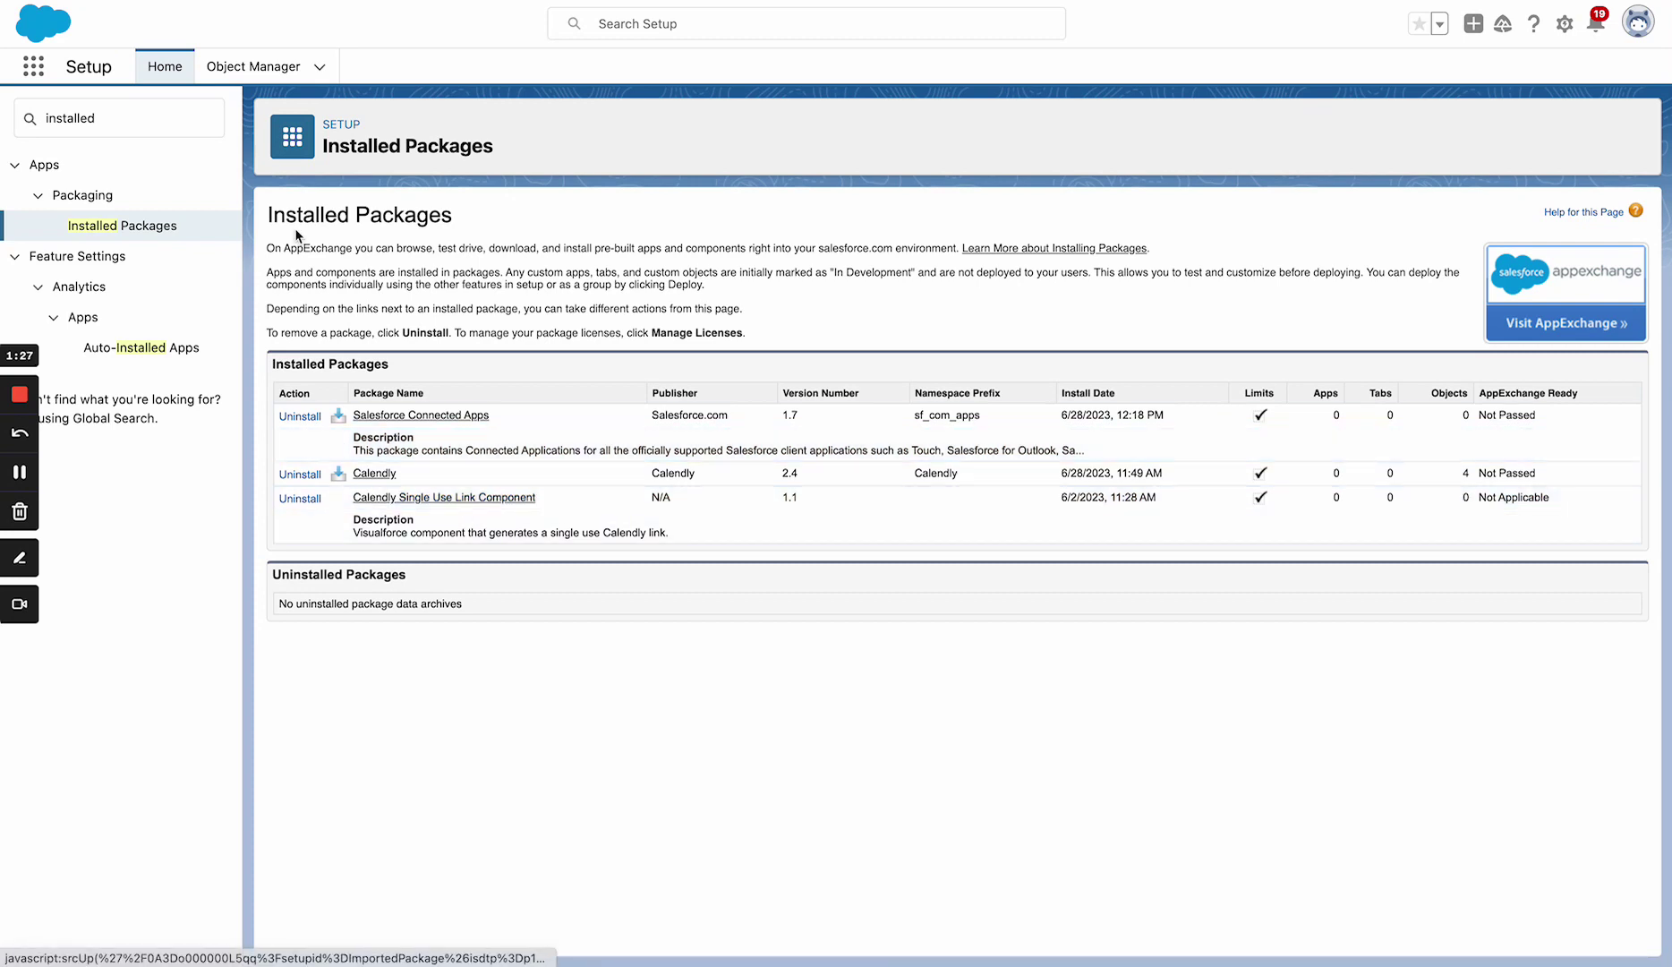
{"action": "triple_click", "coordinate": [149, 116]}
Step: Filter Quick Find by 'named' and open the Calendly named credential for editing
{"action": "type", "text": "named"}
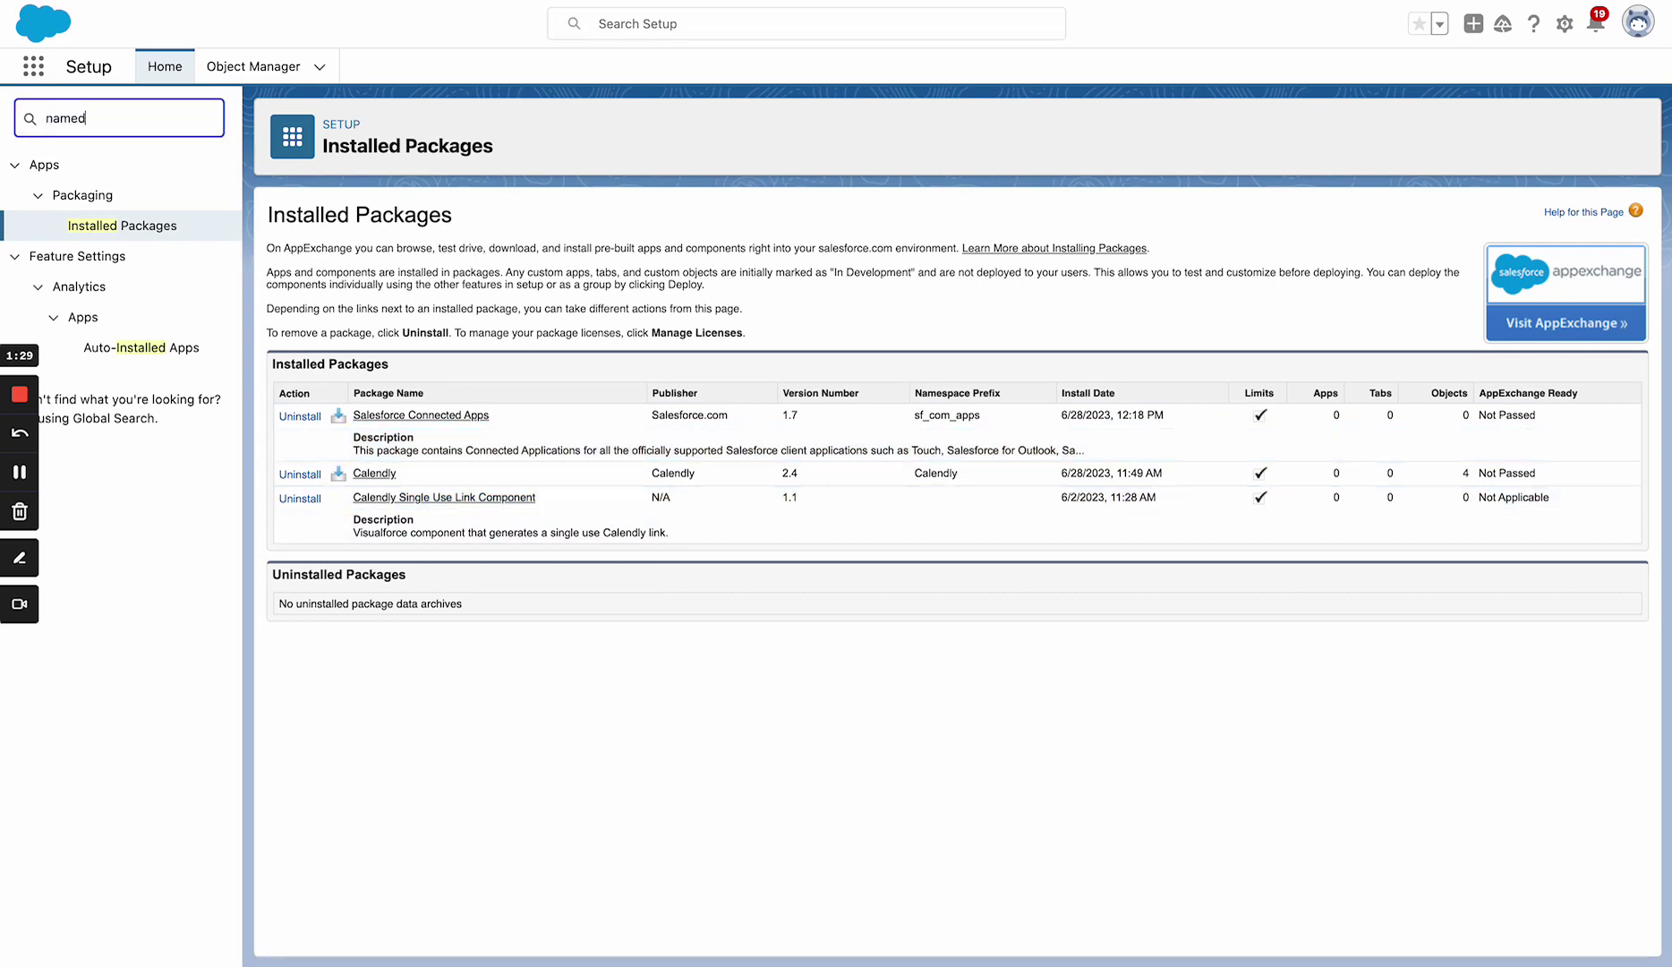
{"action": "left_click", "coordinate": [101, 197]}
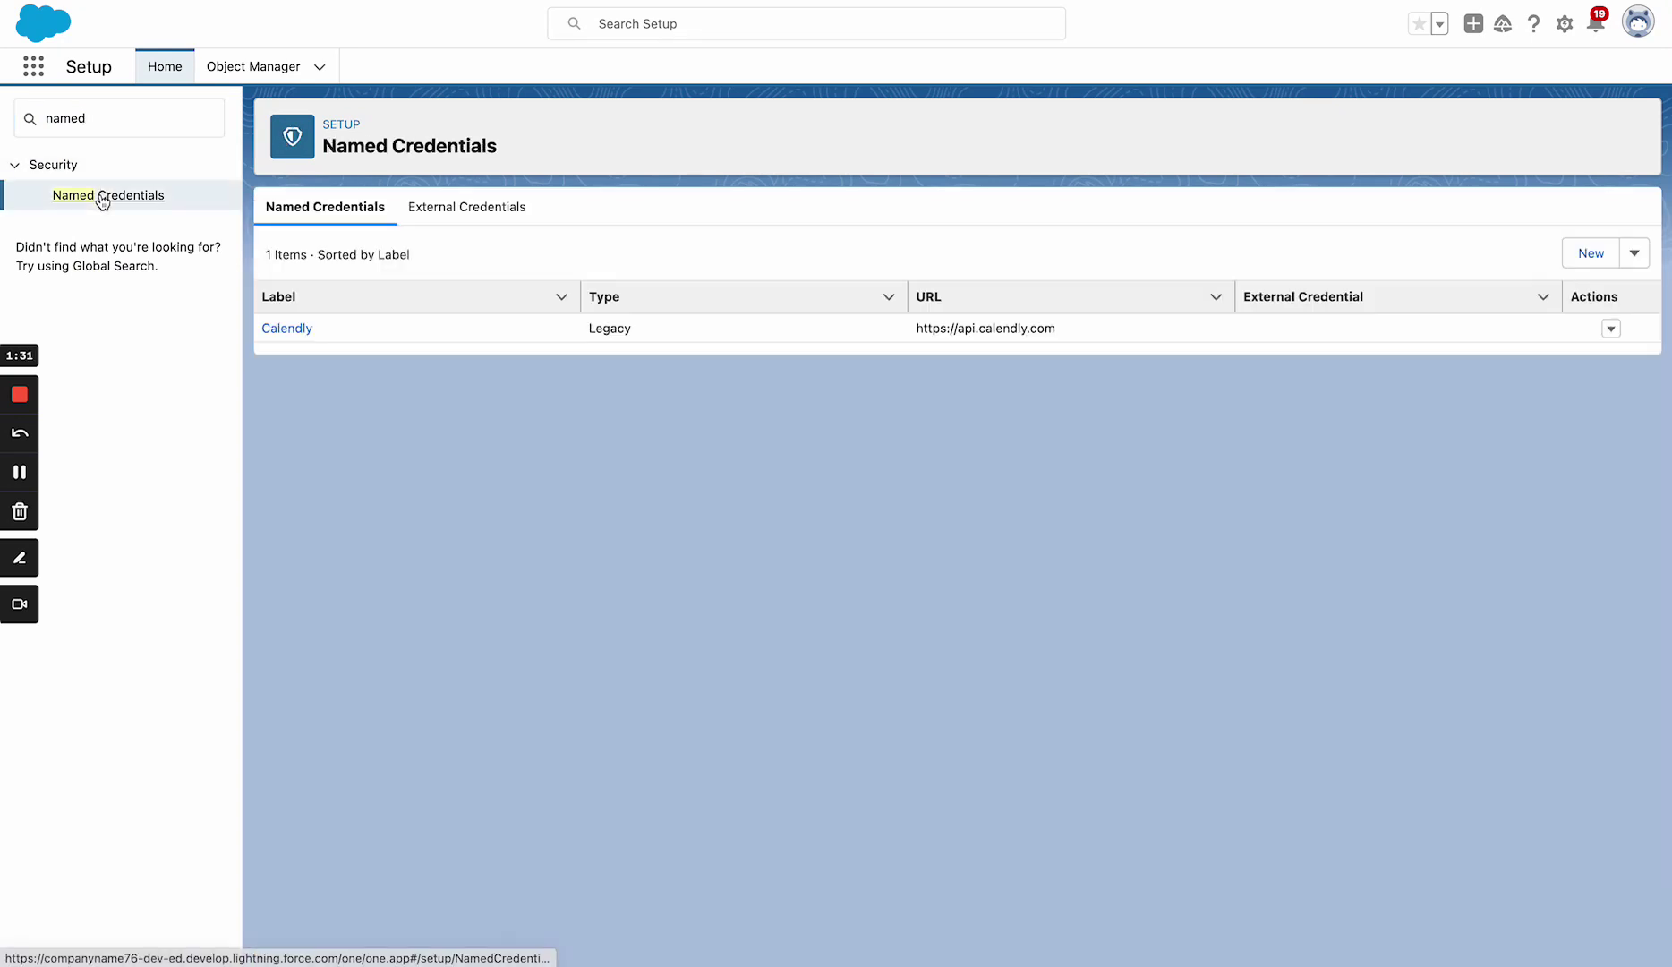
{"action": "left_click", "coordinate": [287, 329]}
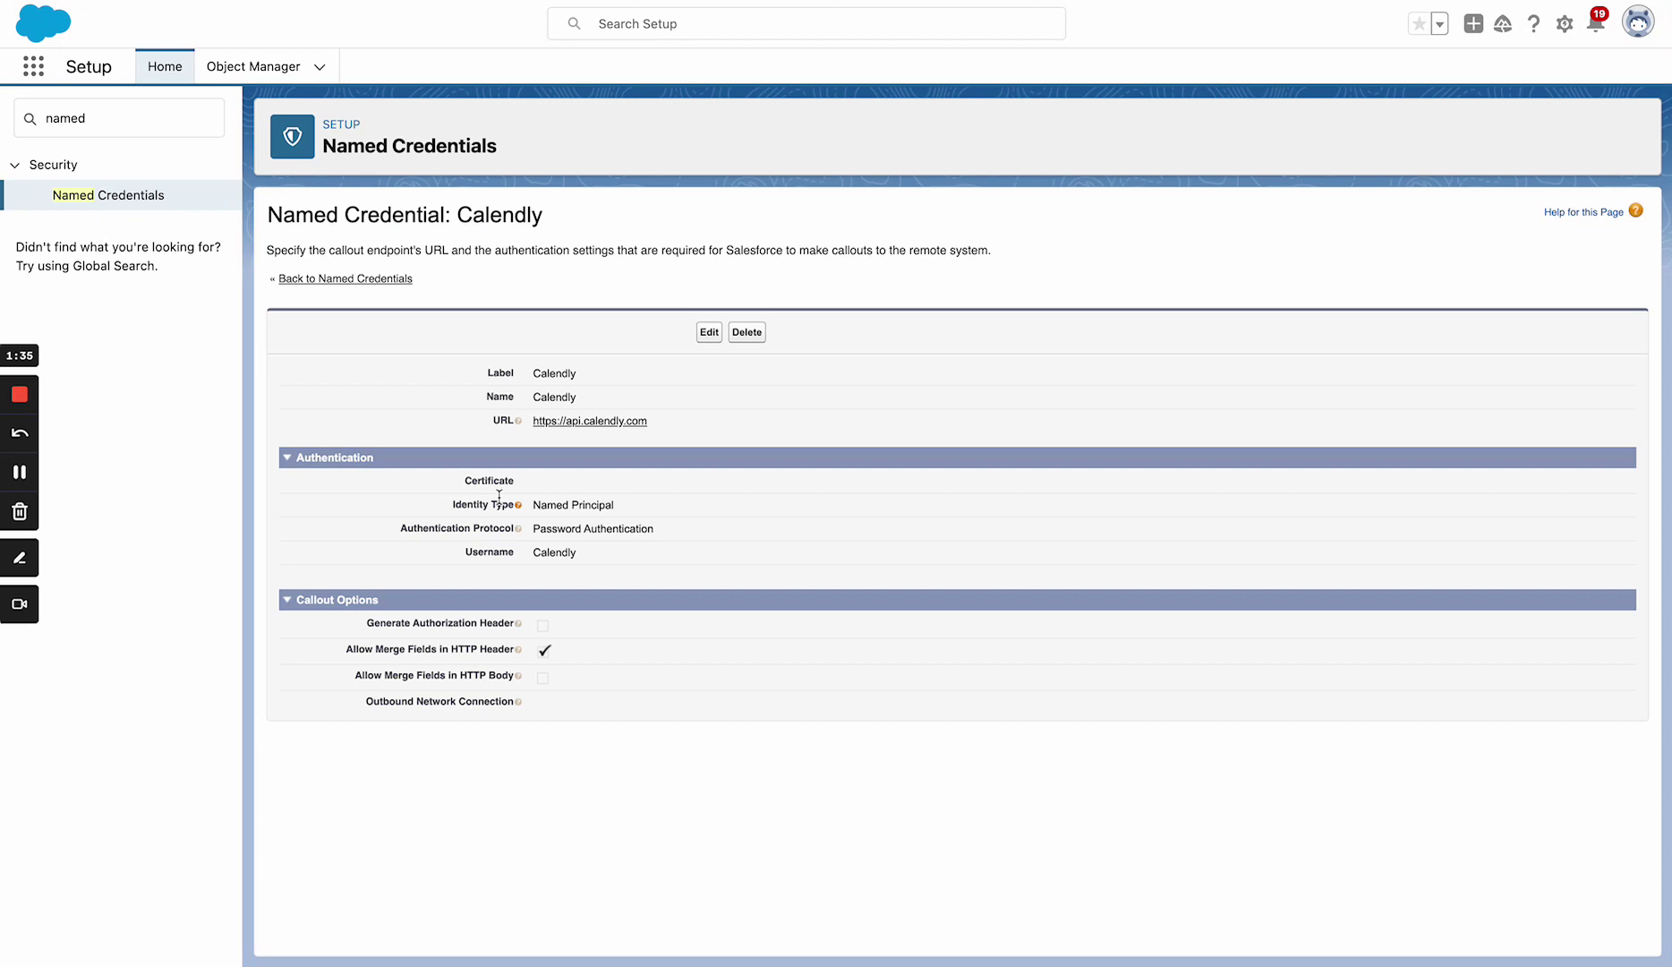
{"action": "left_click", "coordinate": [710, 332]}
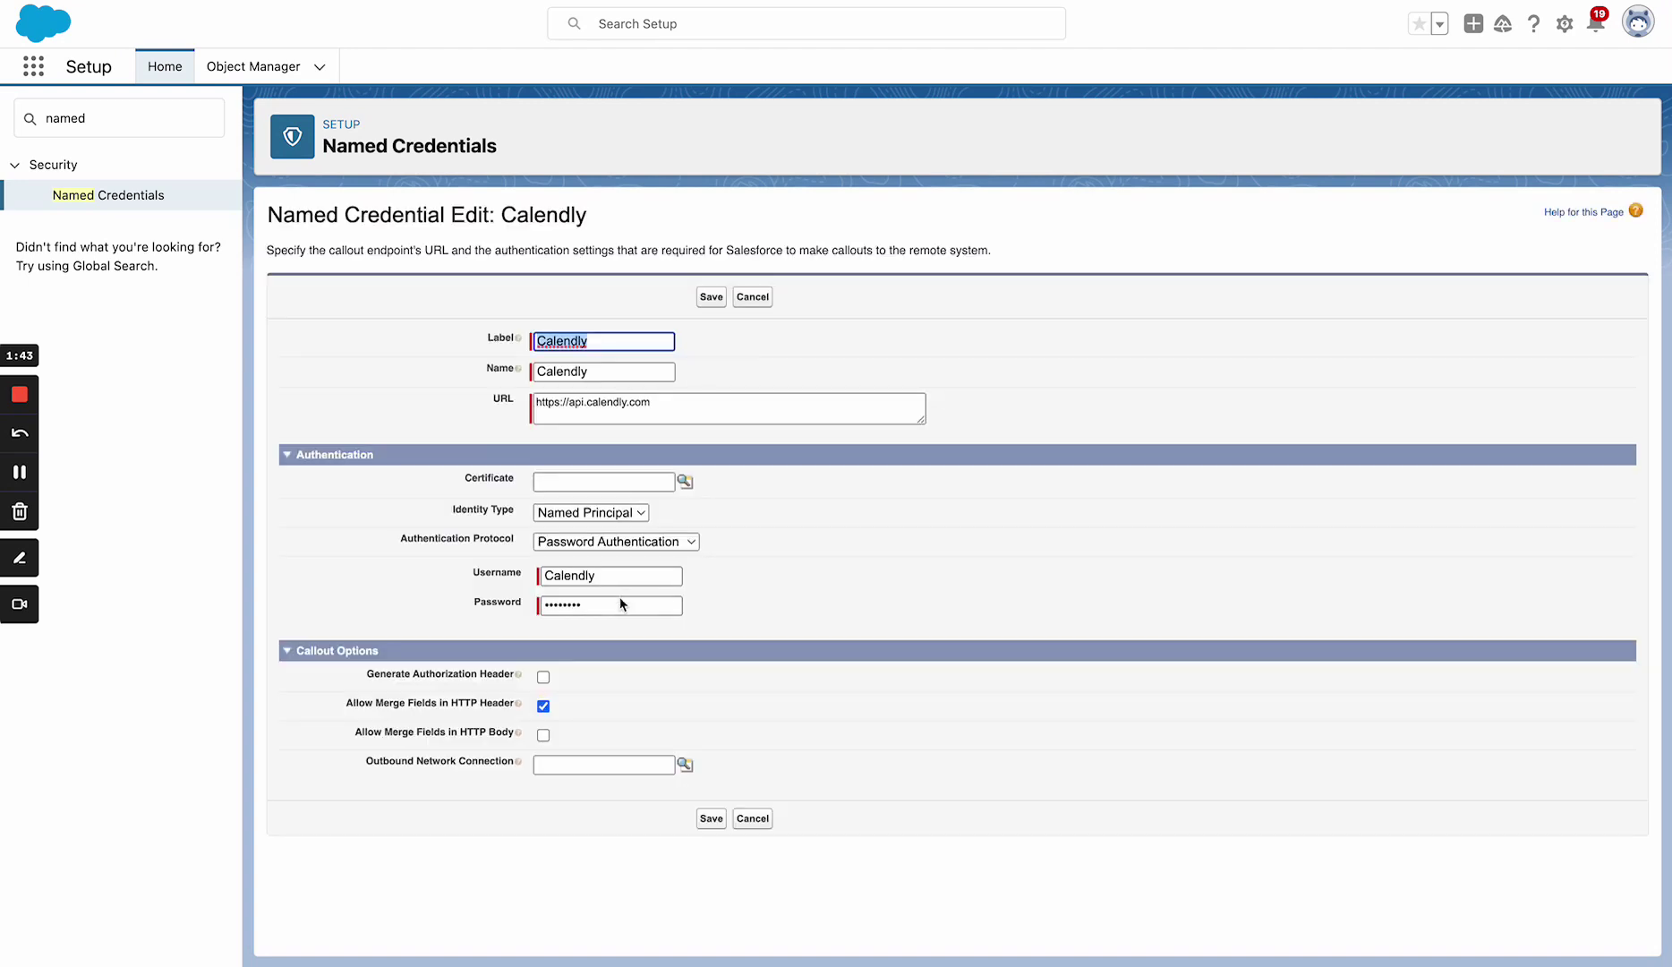
Step: Select the credential's Username and Password values, then move to Calendly's Integrations page
{"action": "double_click", "coordinate": [612, 576]}
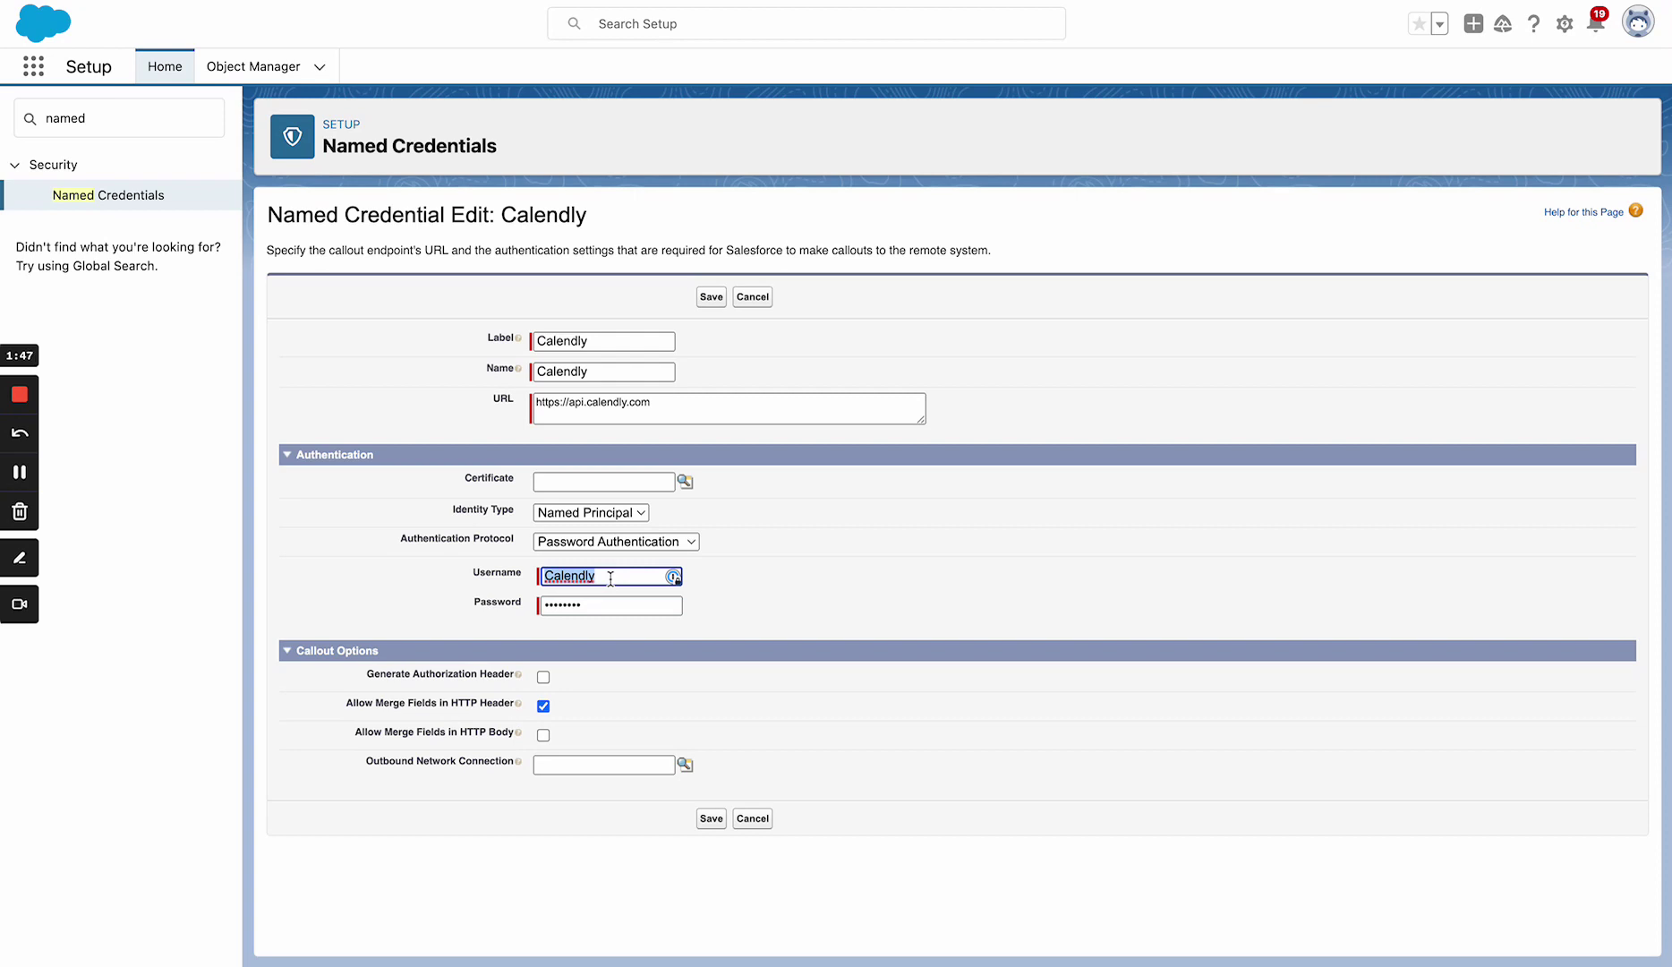
{"action": "double_click", "coordinate": [610, 607]}
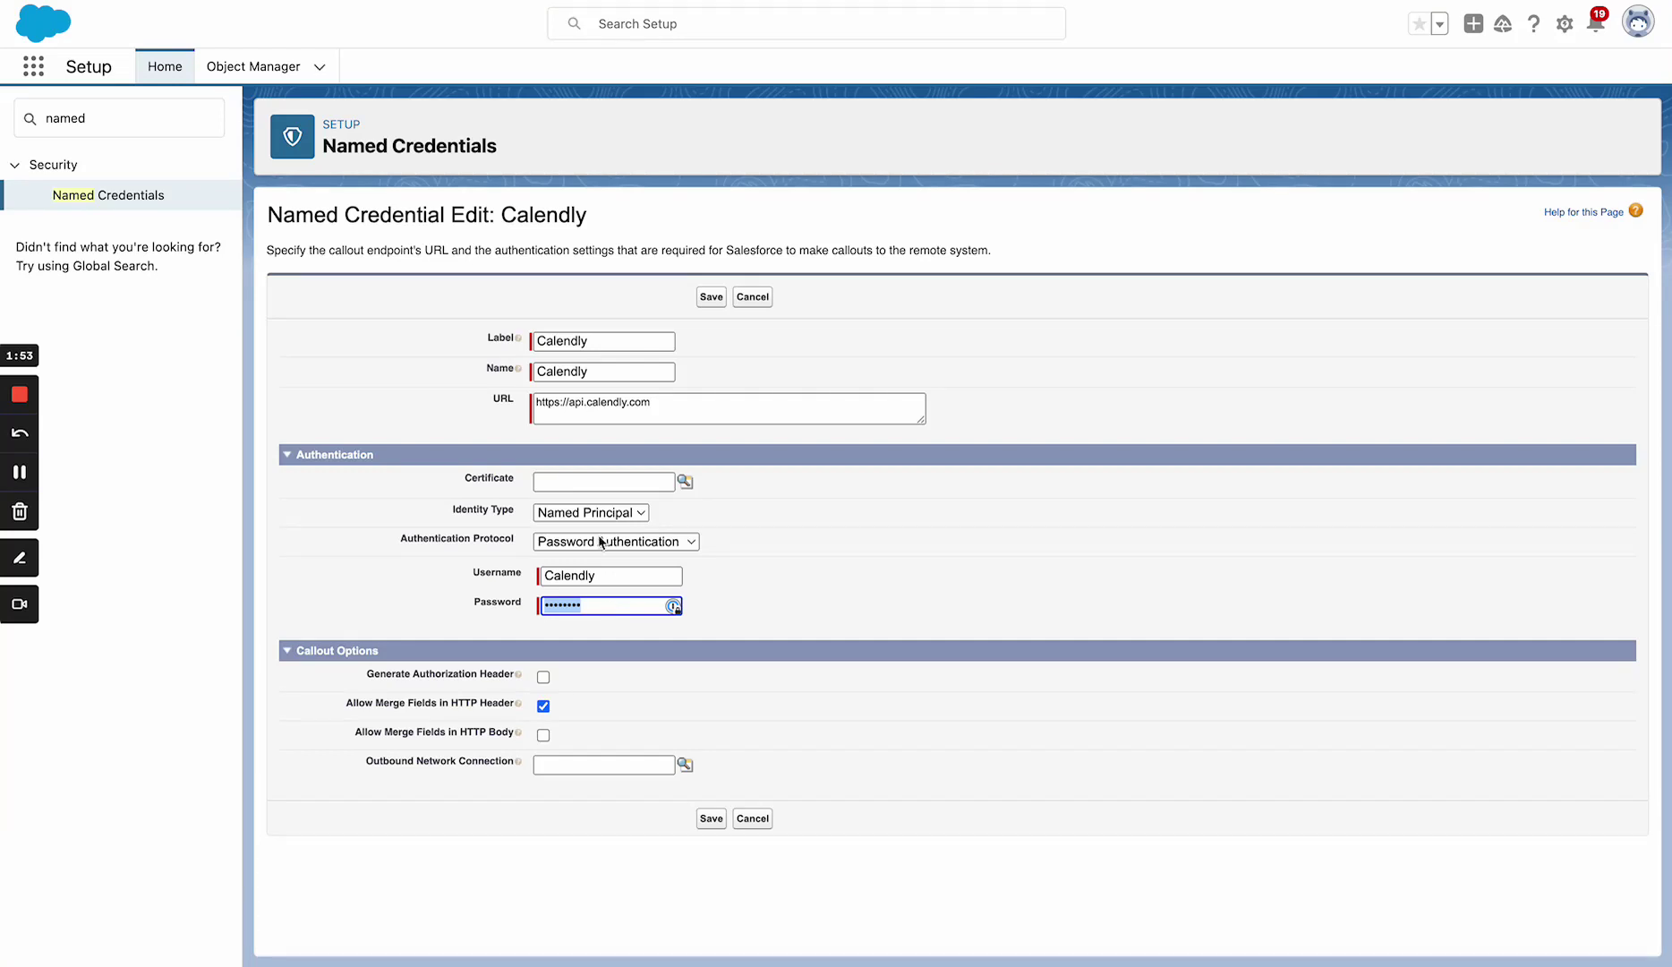
{"action": "key", "text": "ctrl+Tab"}
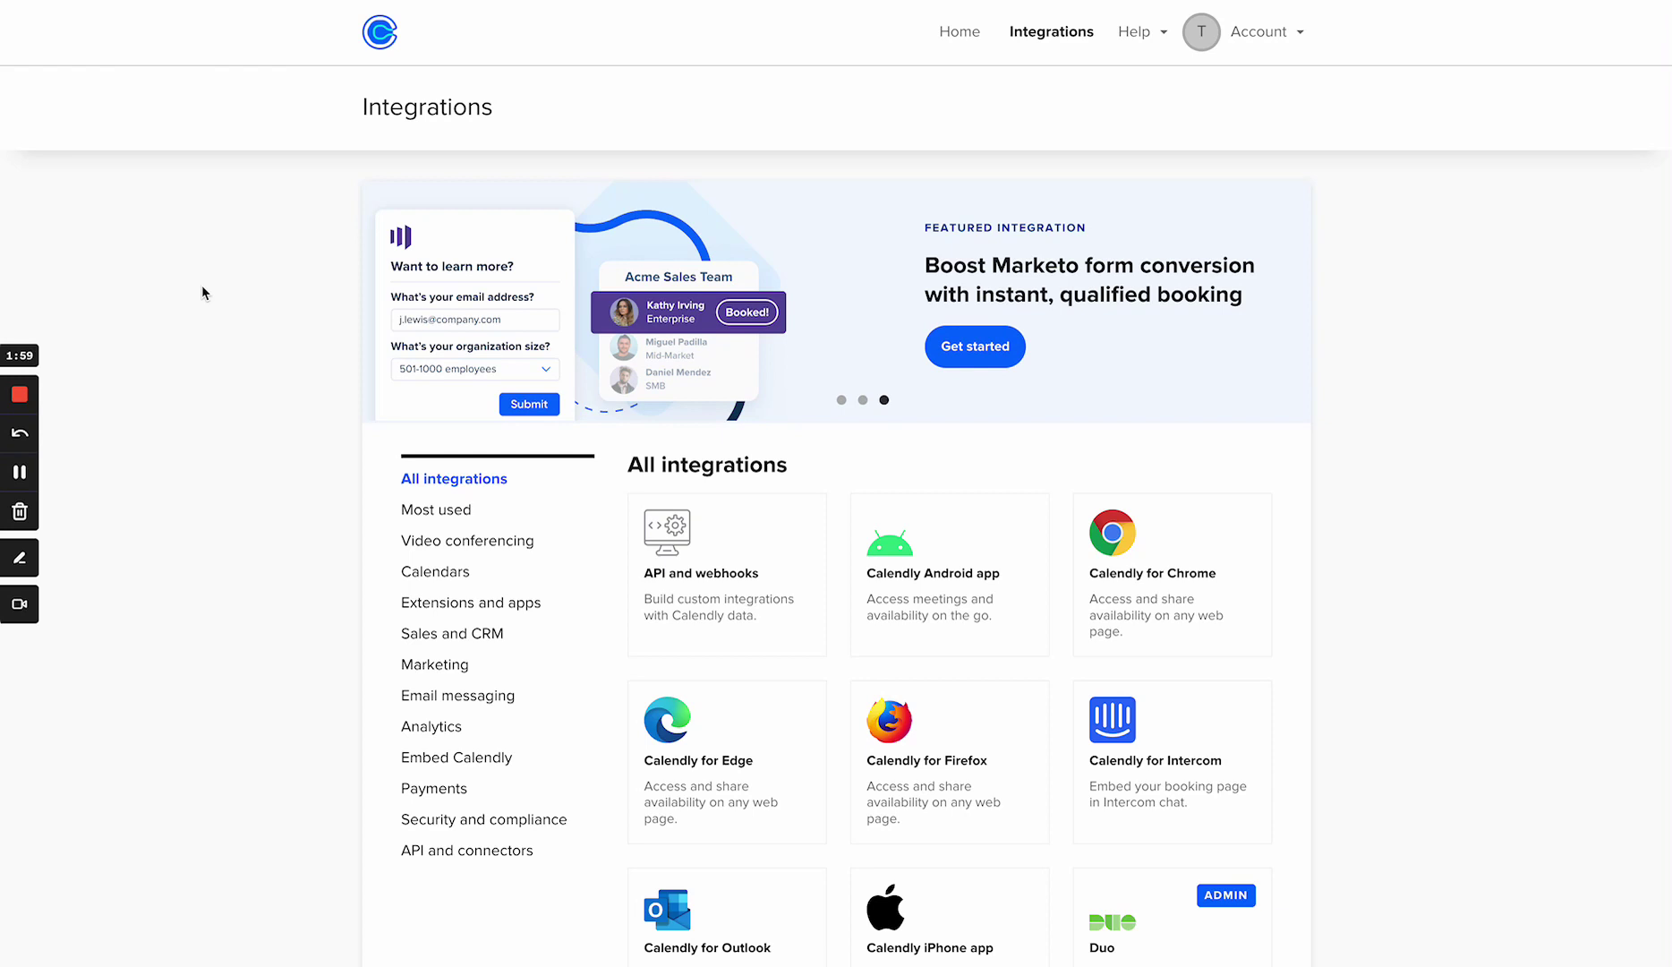
Step: Under API and webhooks, create and copy a token named 'Salesforce2', then return to Salesforce
{"action": "left_click", "coordinate": [715, 562]}
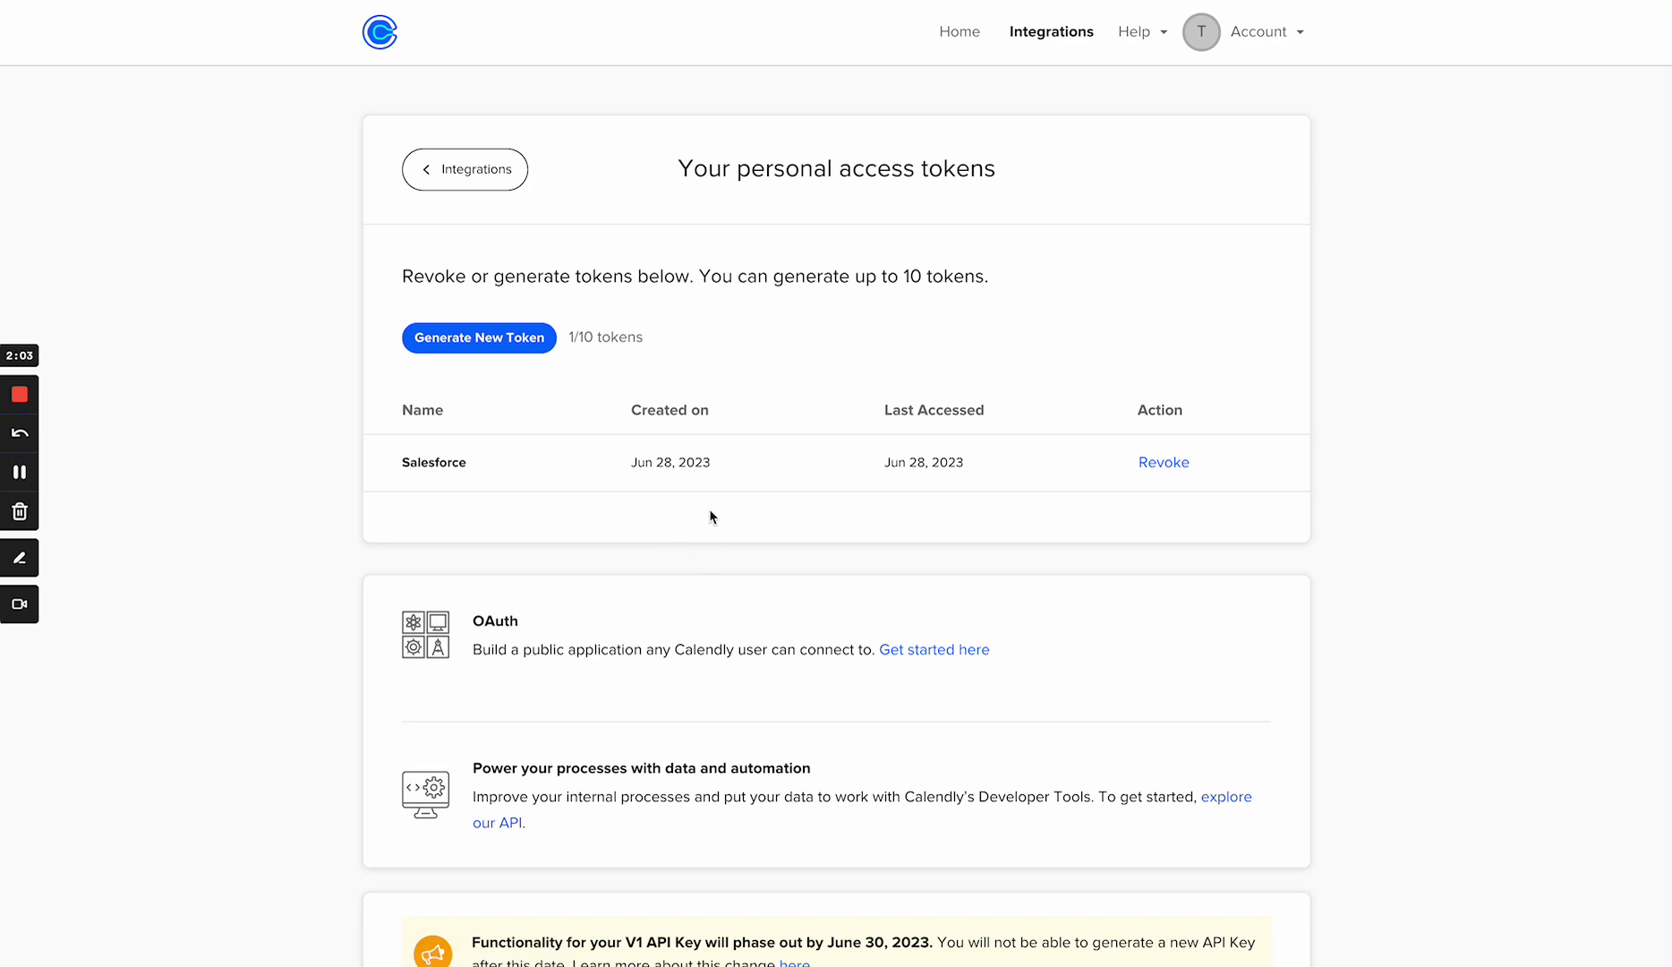
{"action": "left_click", "coordinate": [525, 352]}
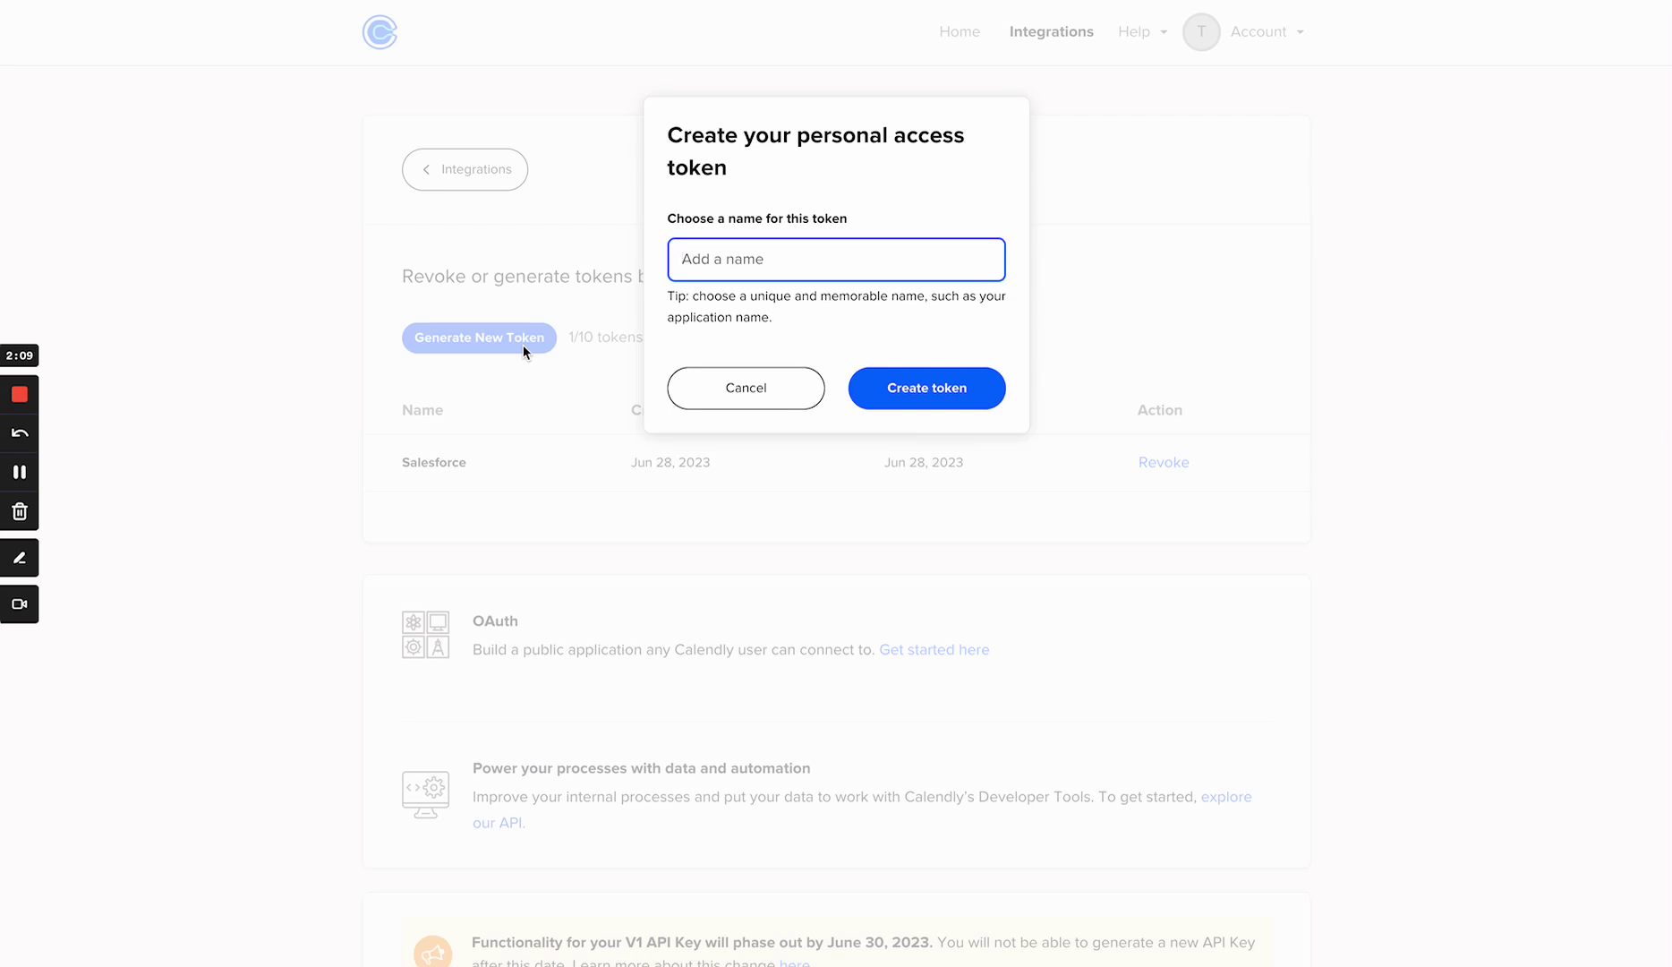
{"action": "type", "text": "Salesforce2"}
{"action": "left_click", "coordinate": [918, 401]}
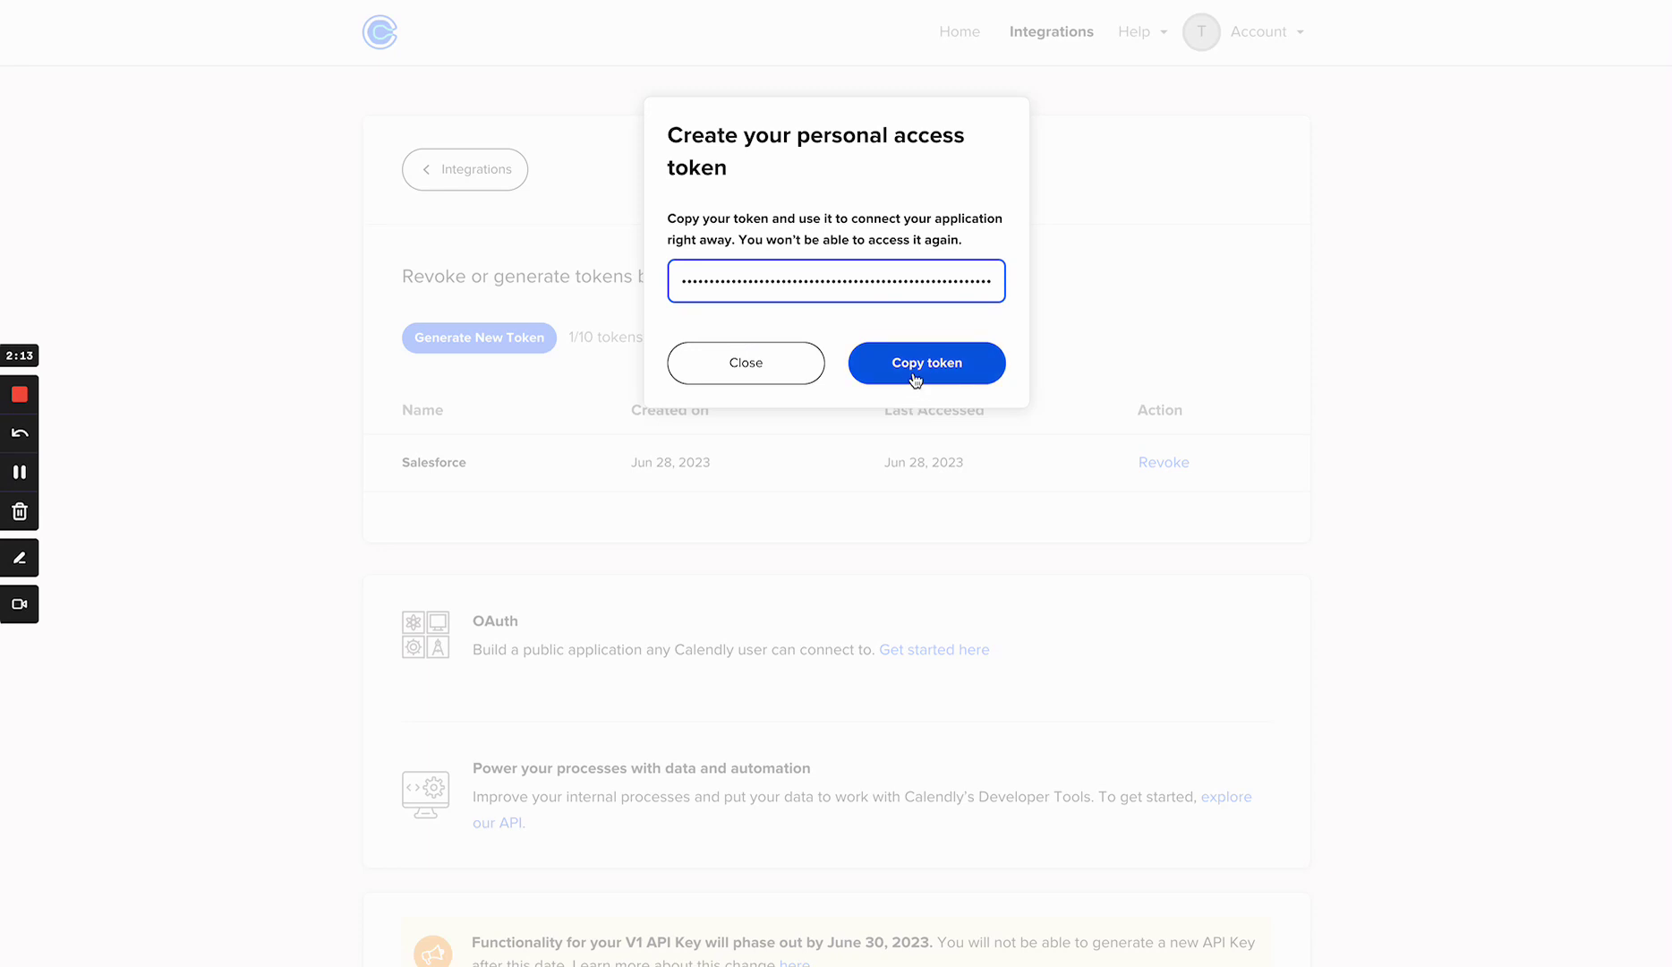
{"action": "left_click", "coordinate": [916, 380]}
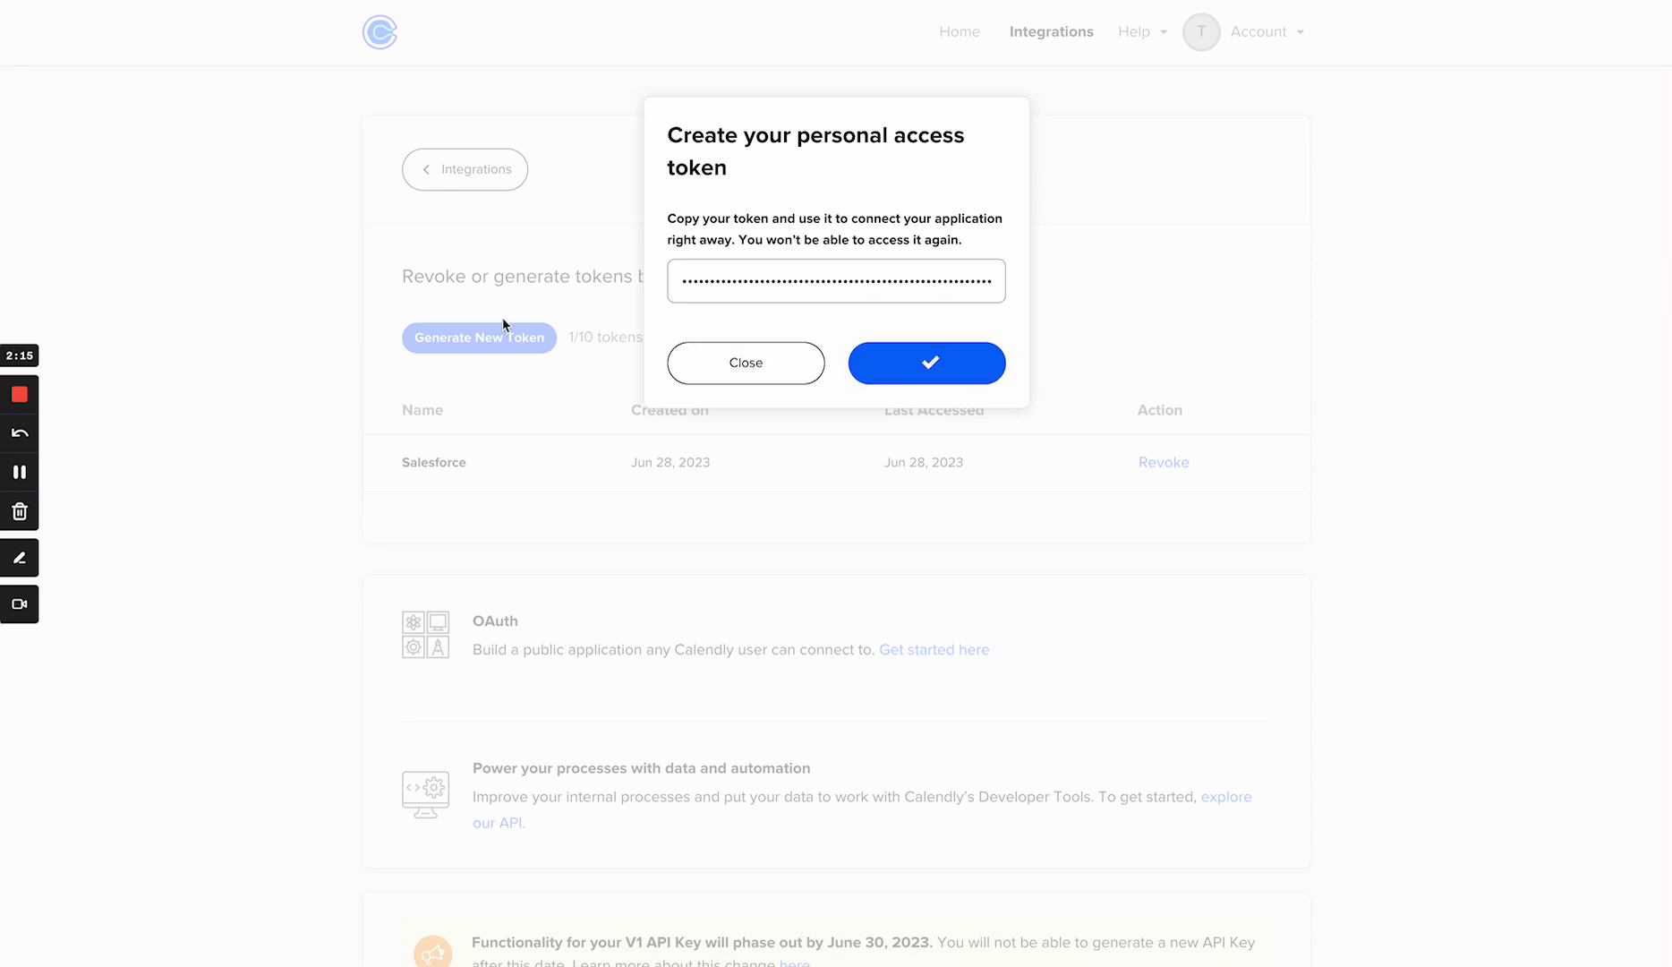
{"action": "key", "text": "alt+Tab"}
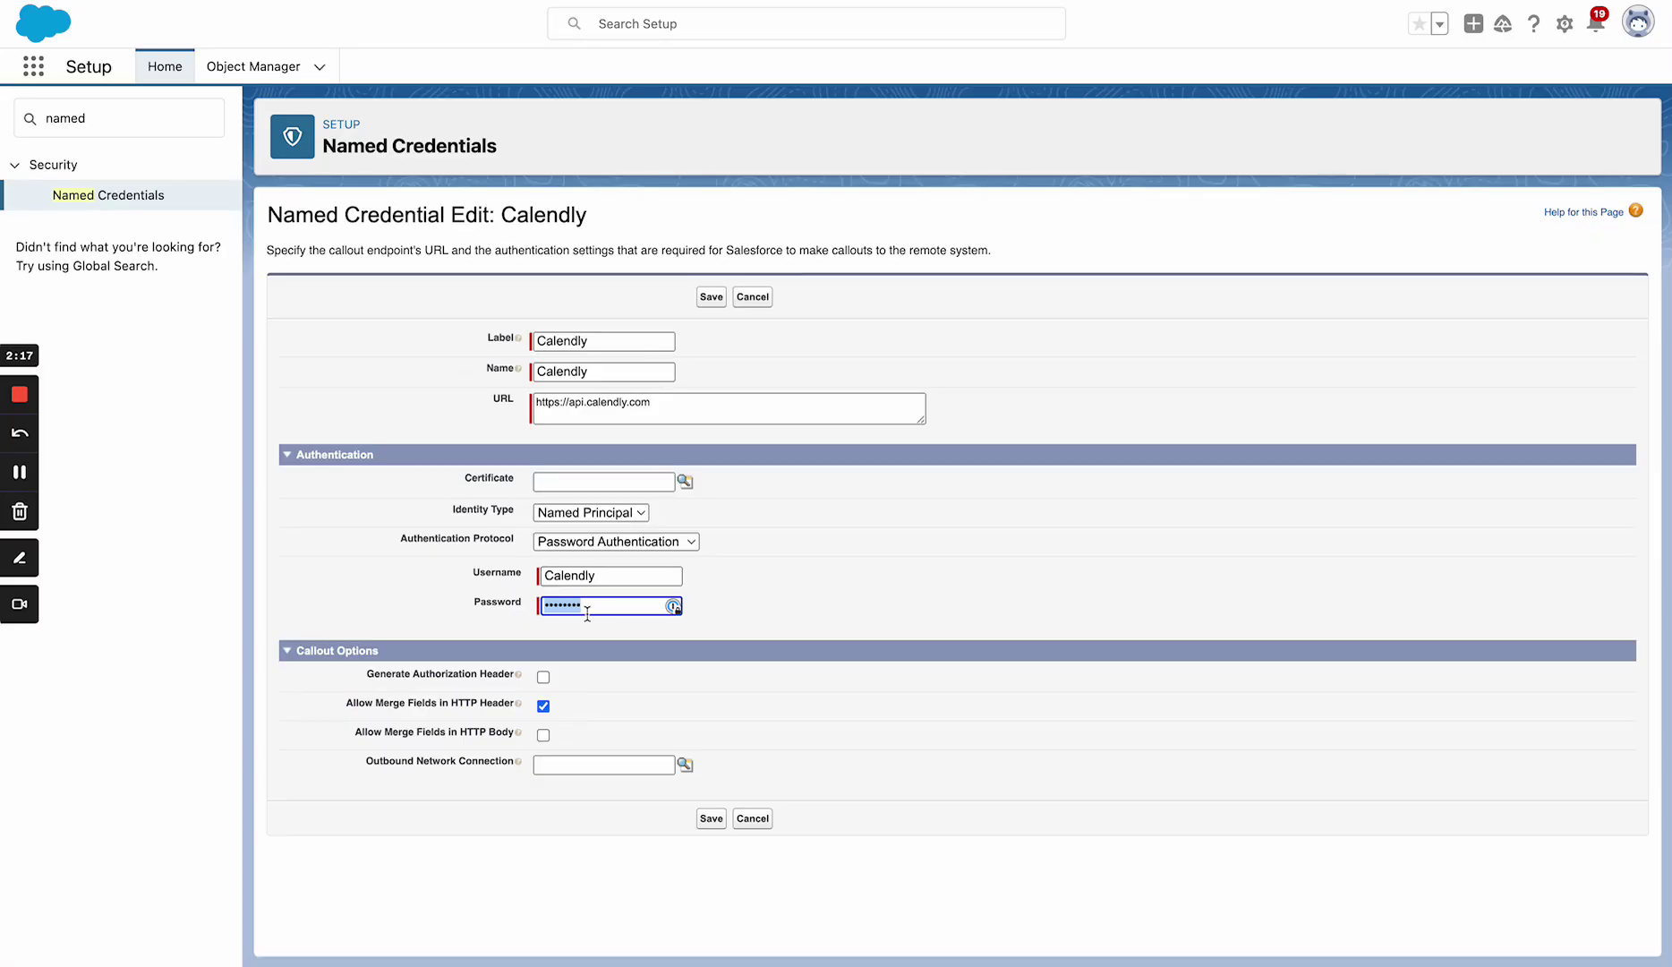
Step: Paste the copied Calendly token as the credential password and save the named credential
{"action": "key", "text": "ctrl+v"}
{"action": "left_click", "coordinate": [713, 299]}
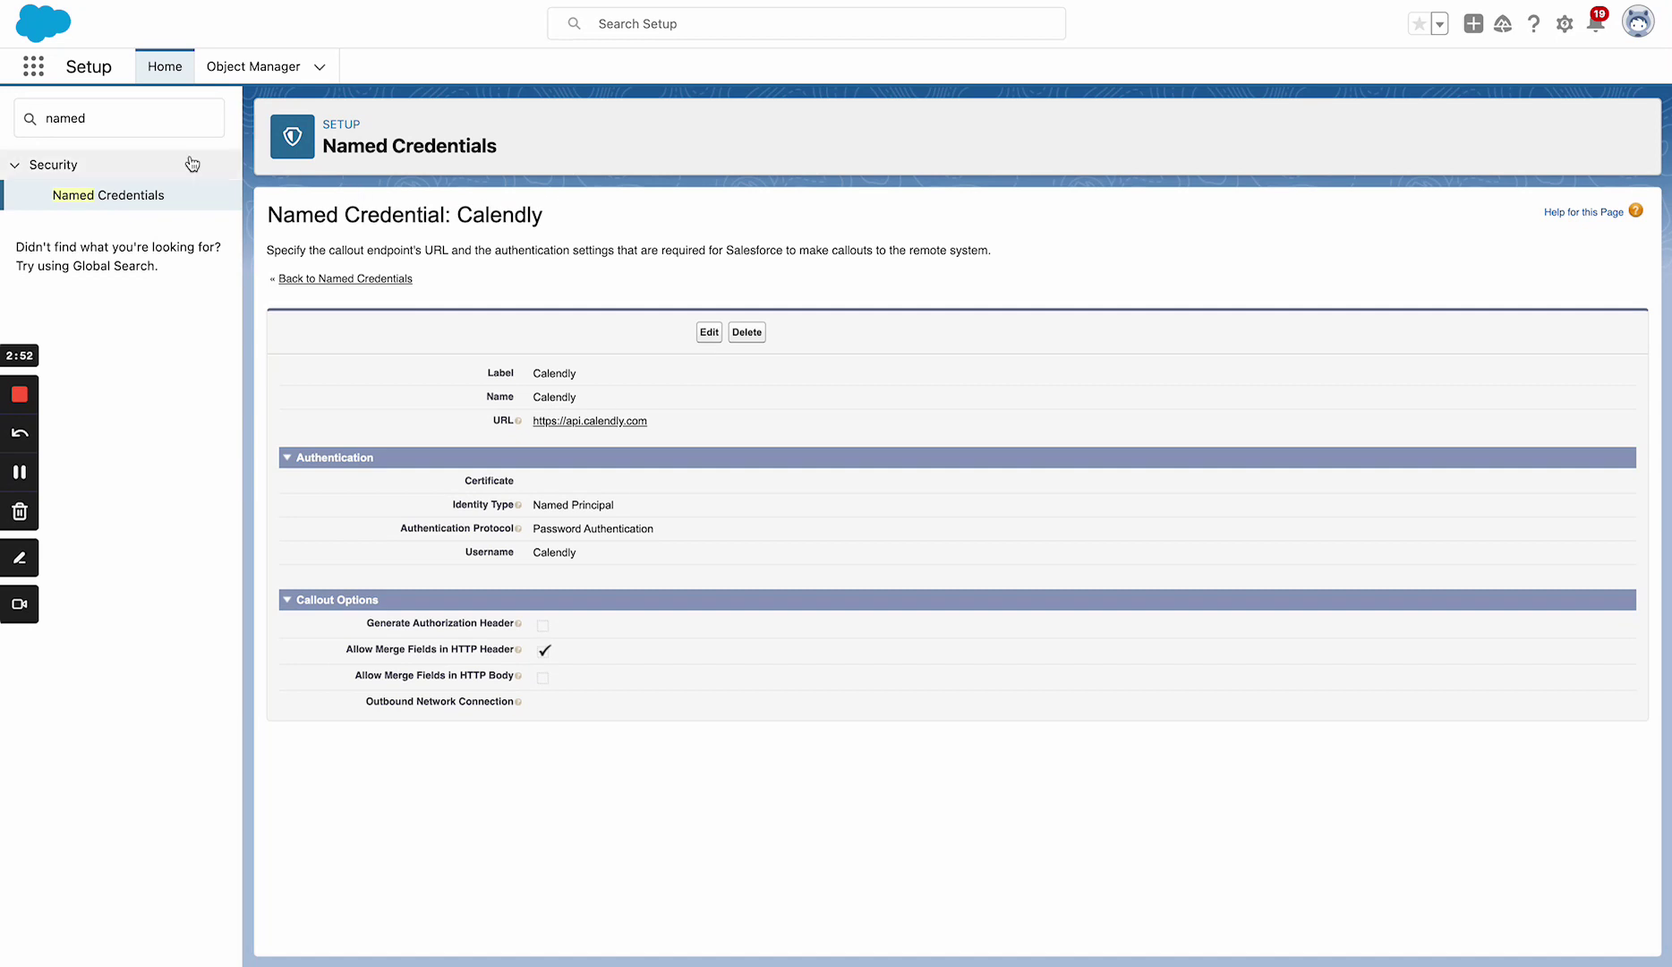
Step: Find 'email template' in Quick Find and edit the Calendly Single Use Link classic template
{"action": "double_click", "coordinate": [172, 115]}
{"action": "type", "text": "email template"}
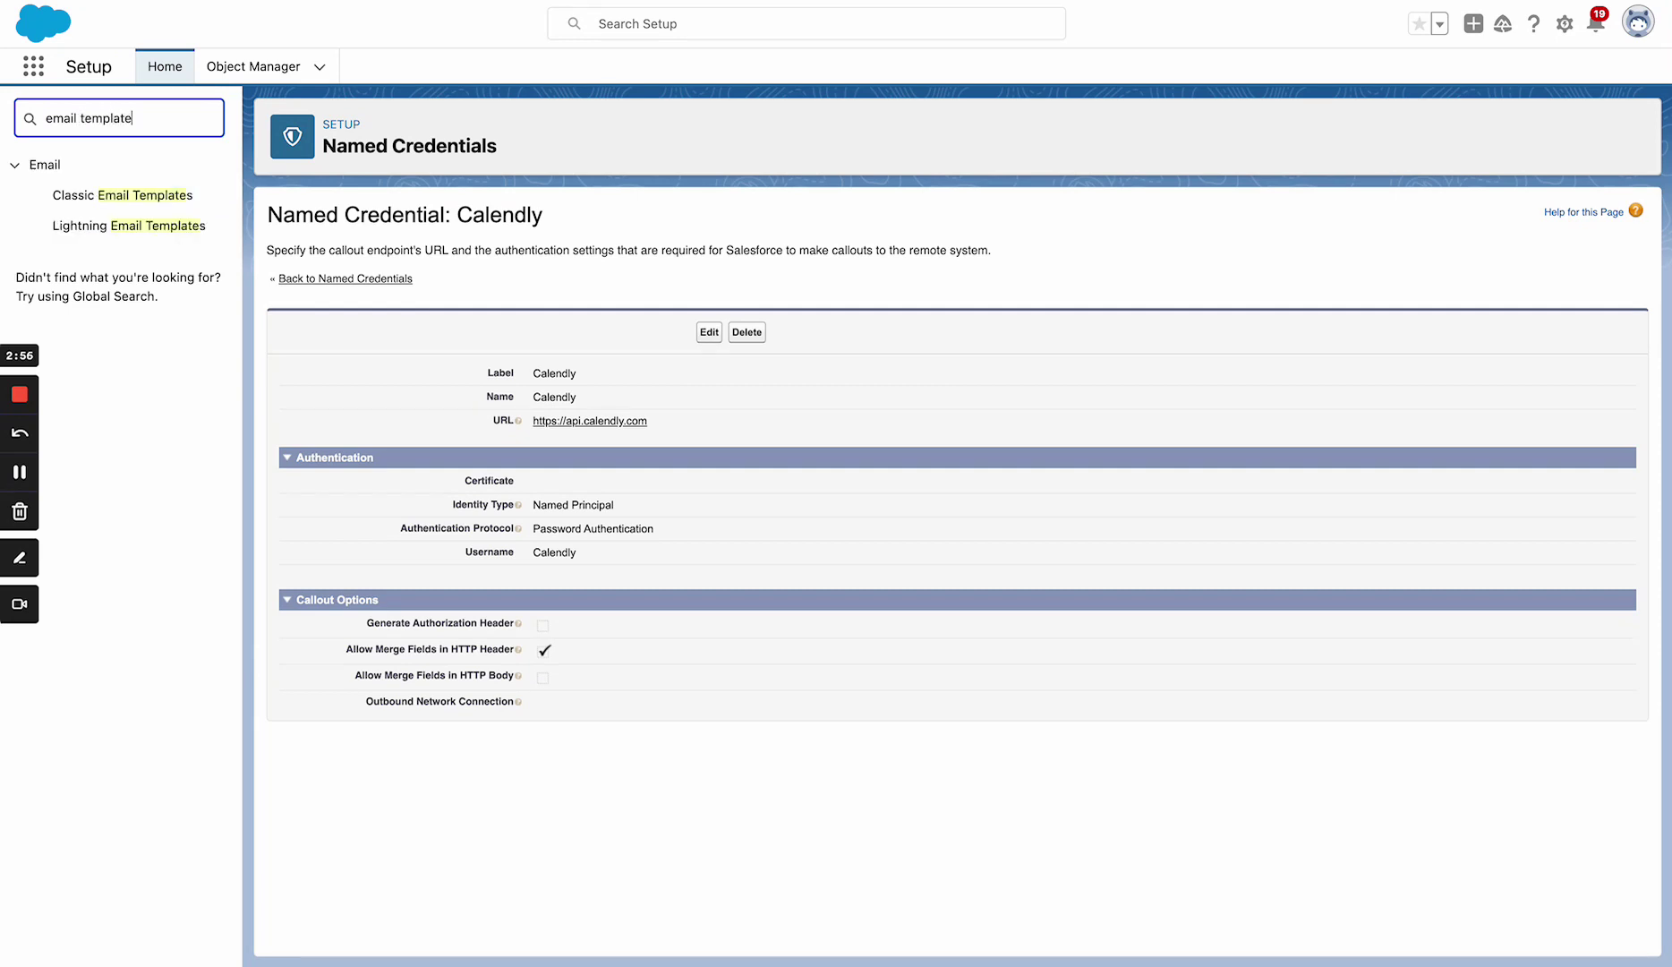
{"action": "left_click", "coordinate": [150, 199]}
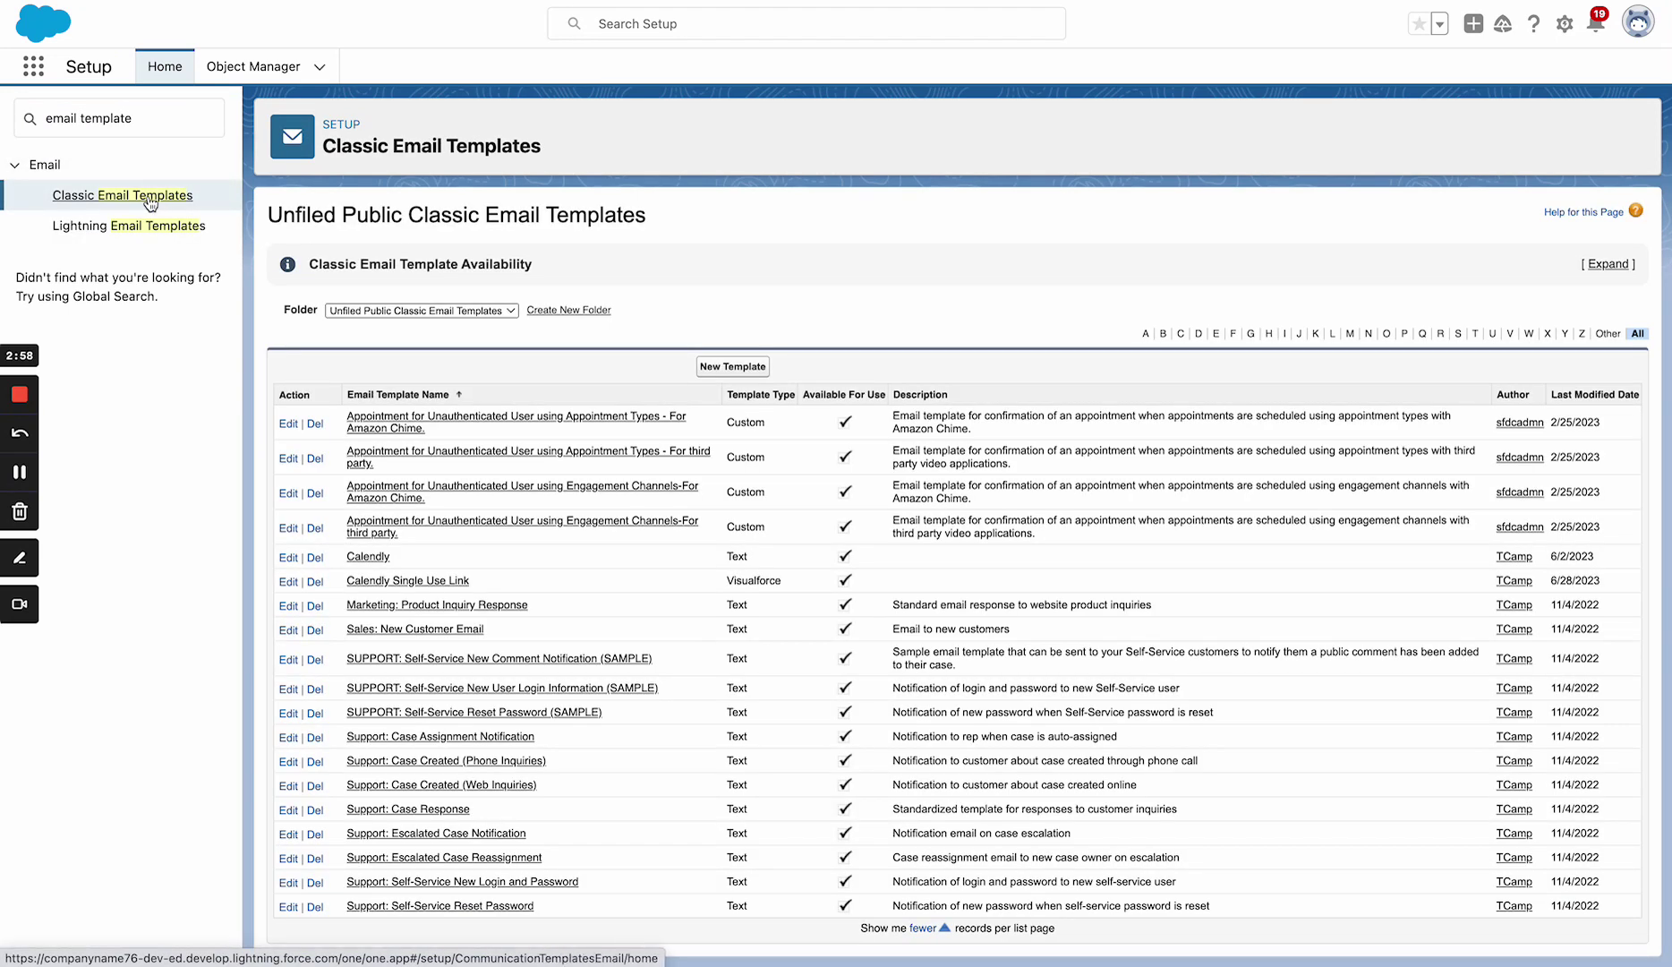
{"action": "left_click", "coordinate": [451, 580]}
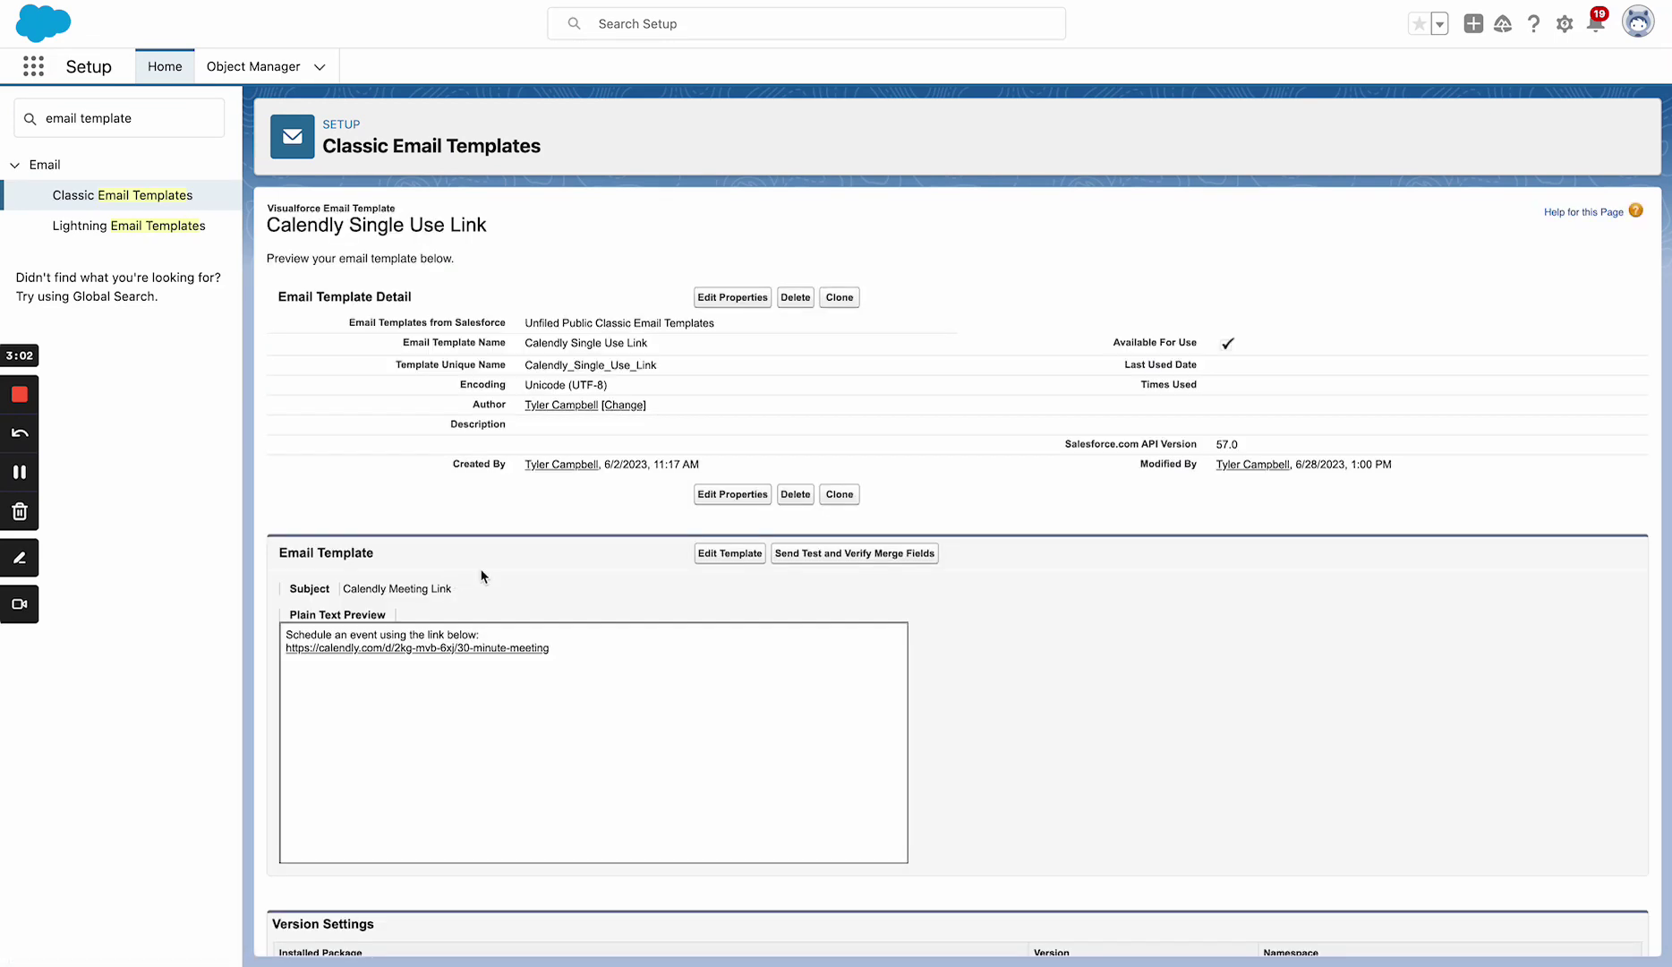
{"action": "left_click", "coordinate": [711, 554]}
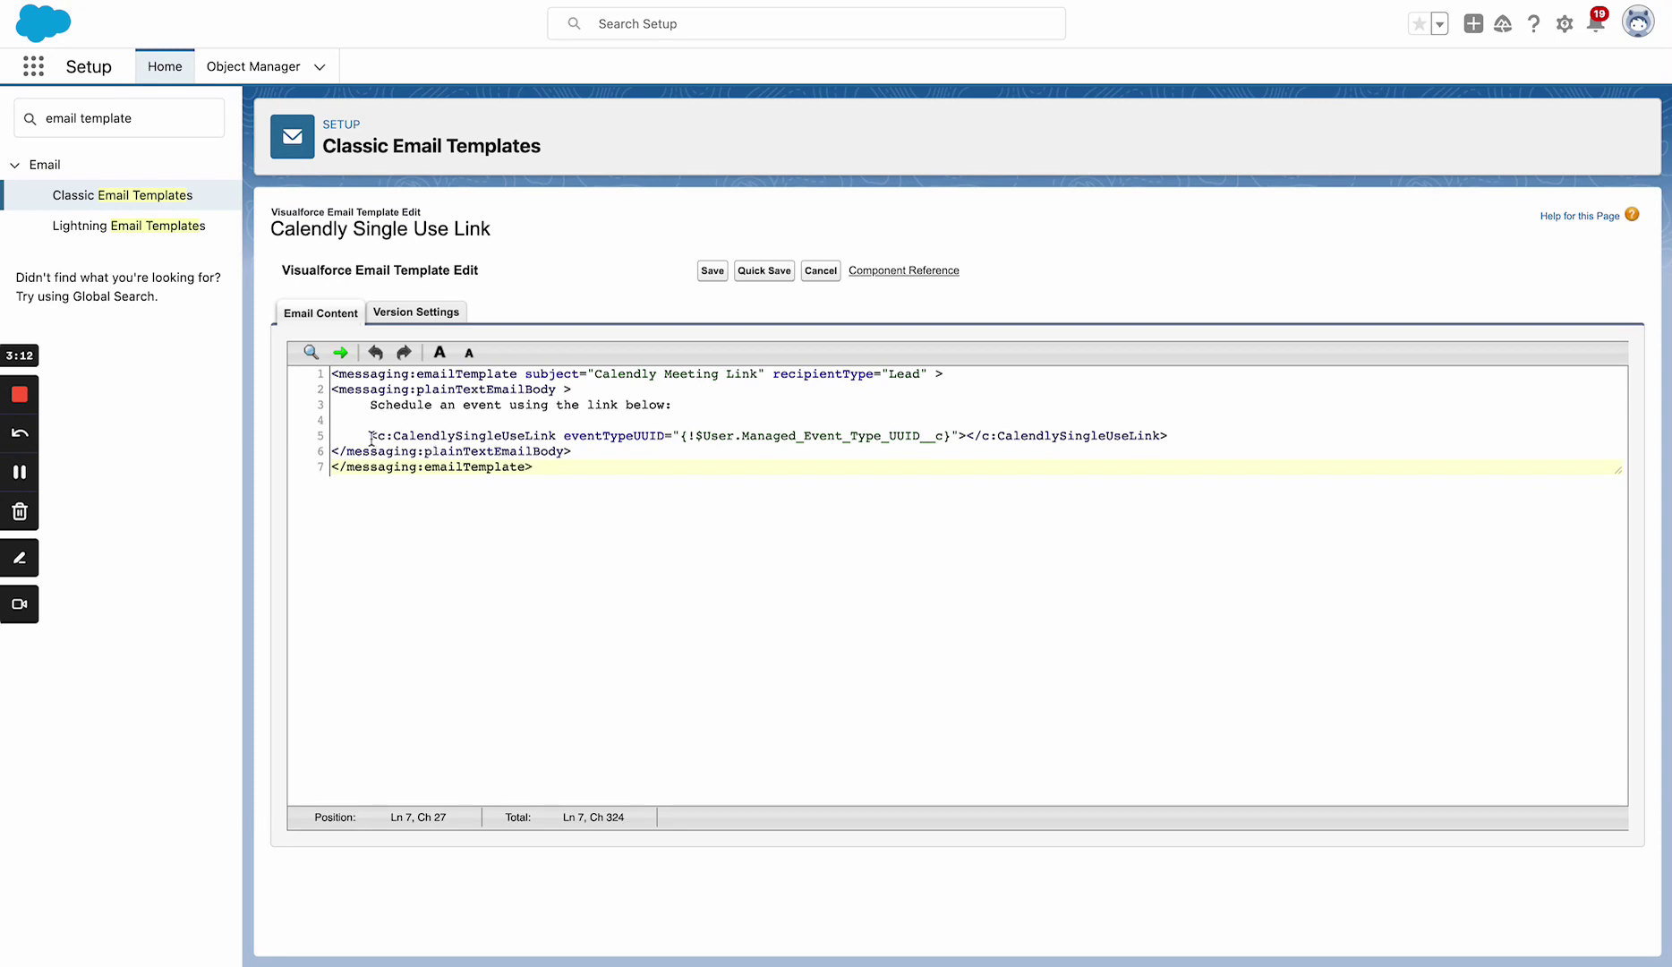
{"action": "left_click_drag", "start_coordinate": [371, 439], "coordinate": [1182, 431]}
{"action": "left_click_drag", "start_coordinate": [374, 436], "coordinate": [1168, 436]}
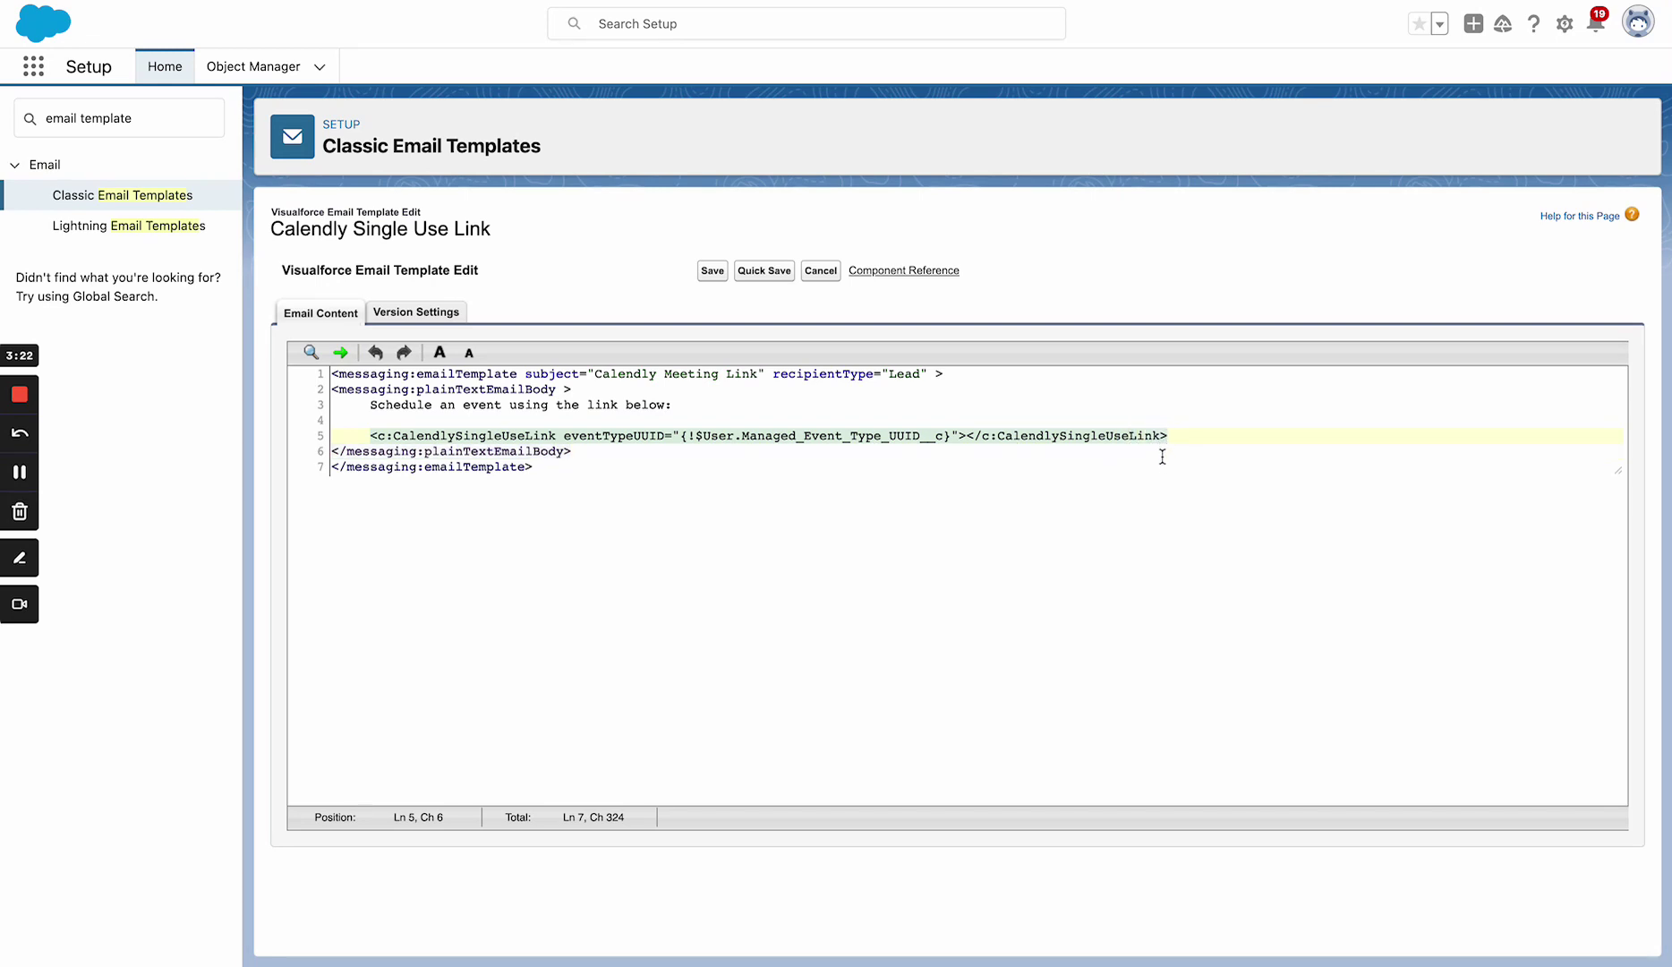
{"action": "left_click", "coordinate": [1165, 459]}
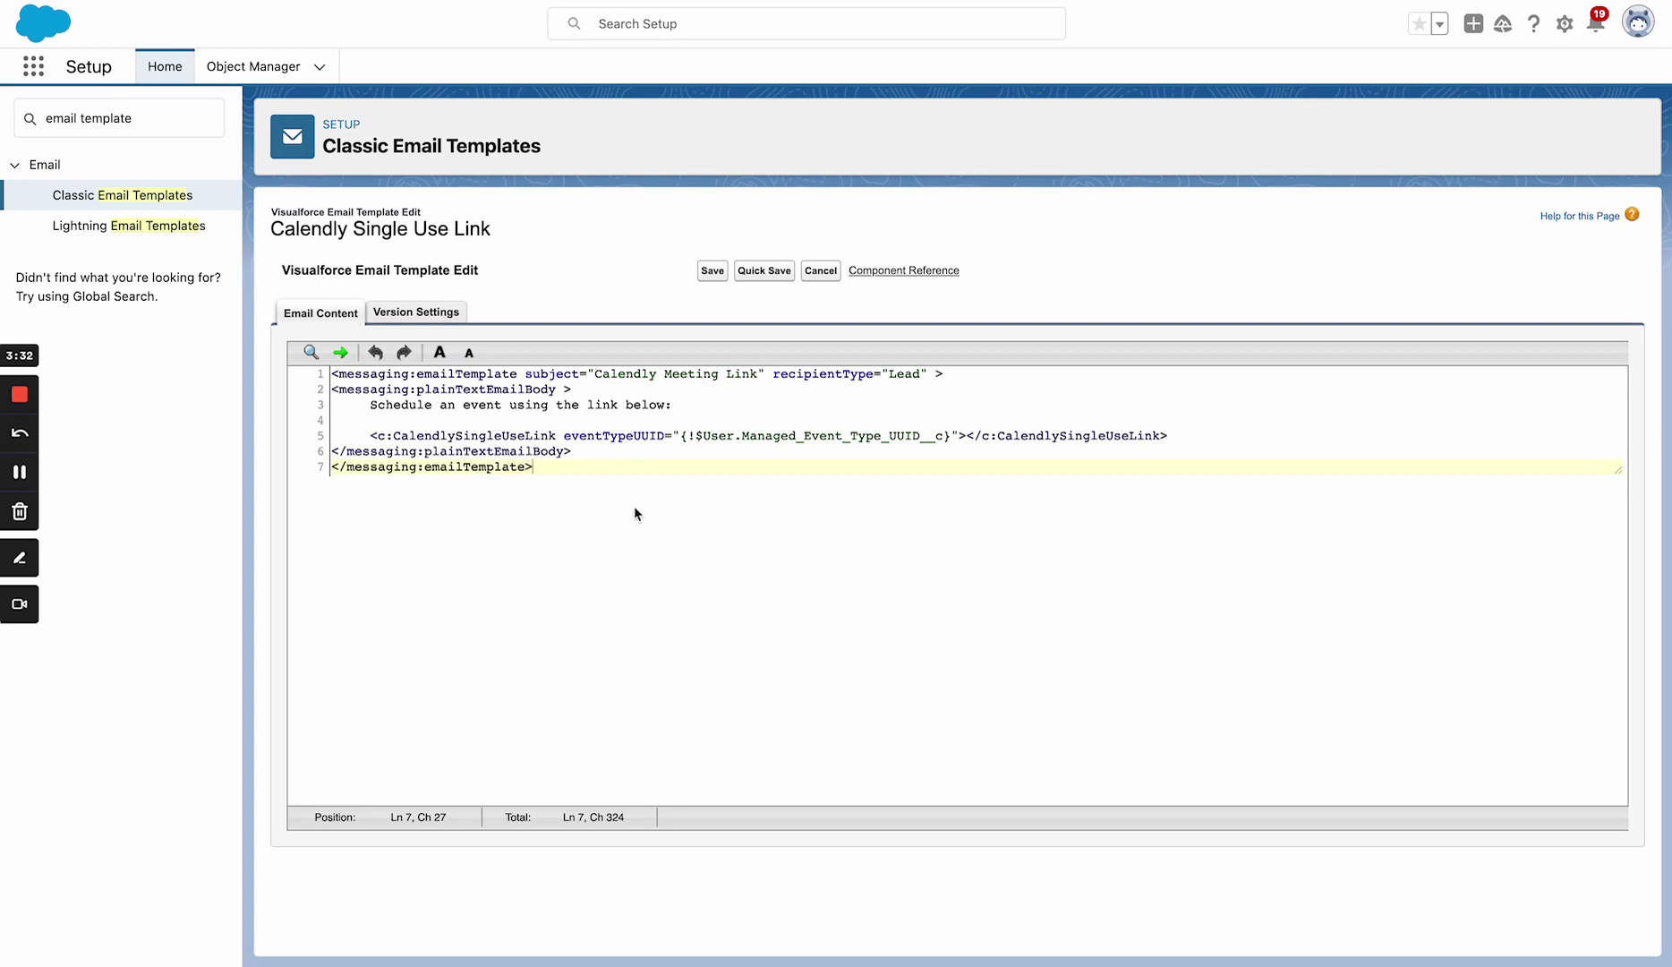
{"action": "double_click", "coordinate": [620, 437]}
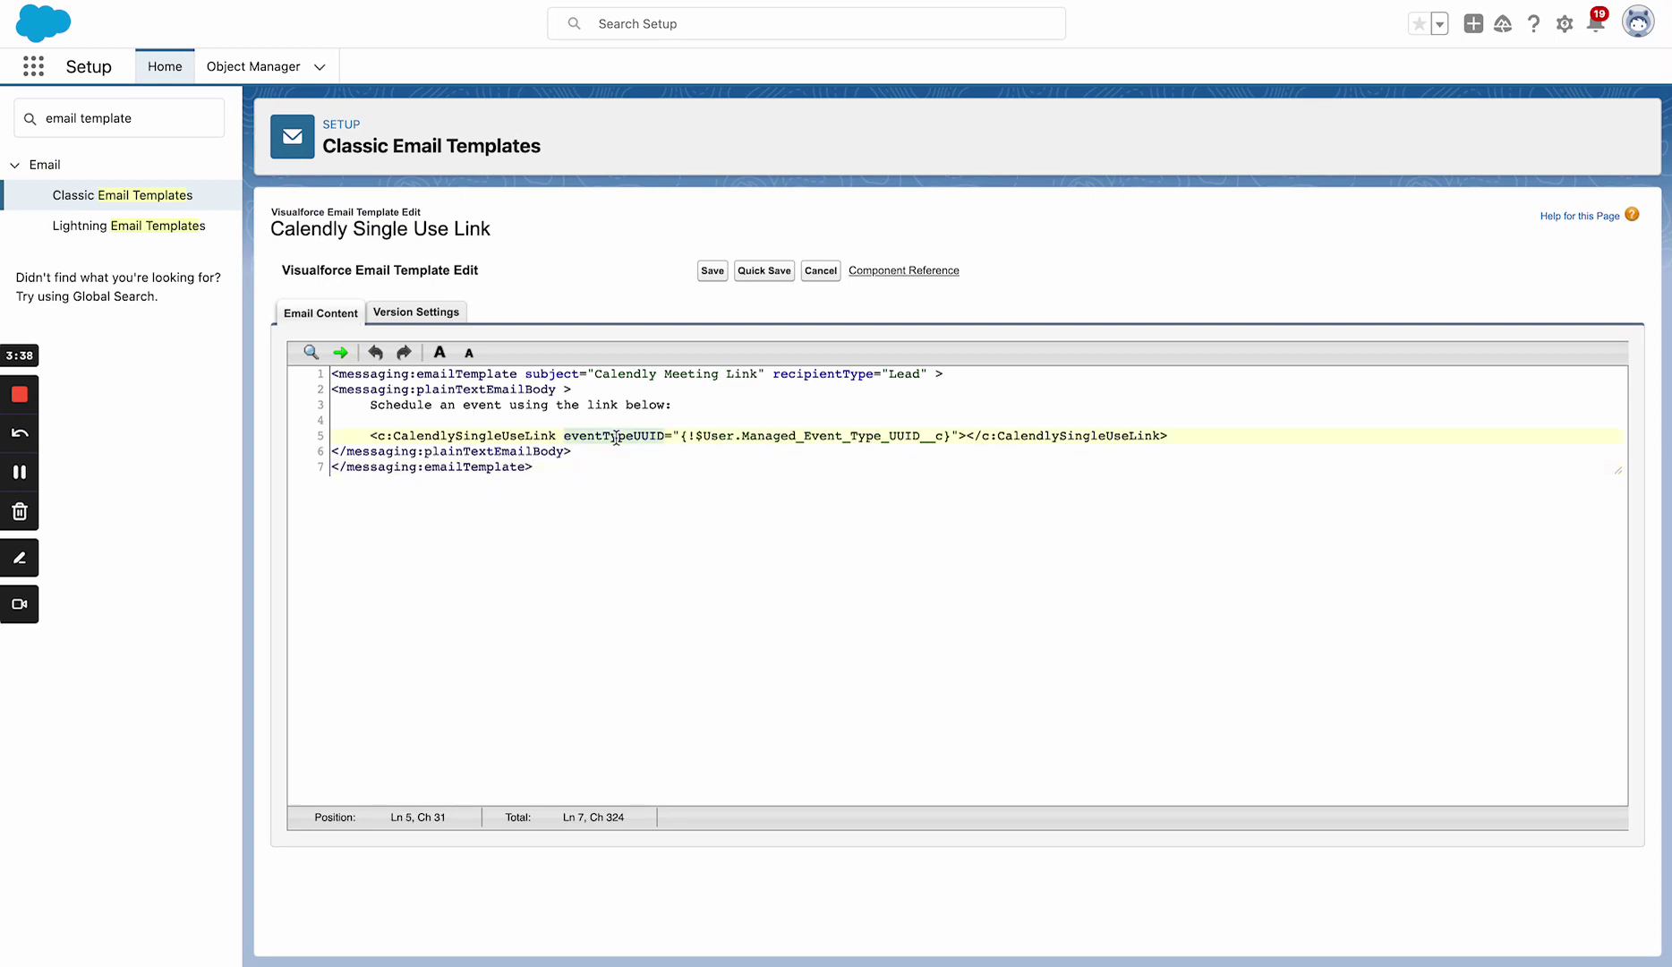
{"action": "left_click", "coordinate": [716, 453]}
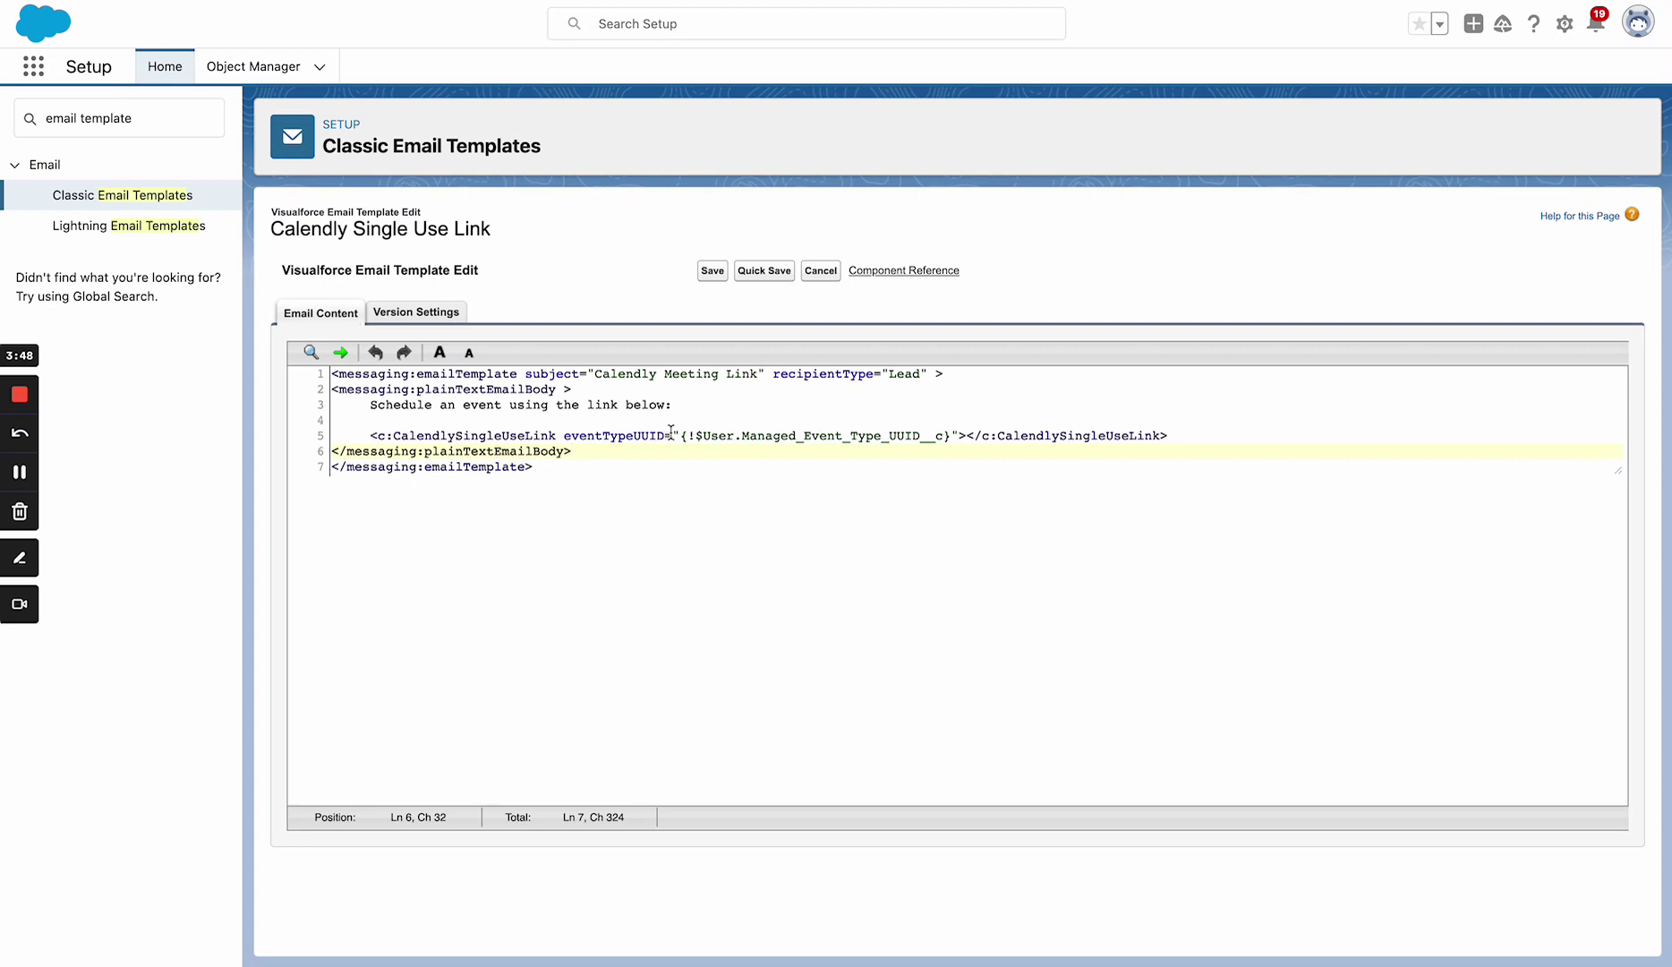
{"action": "left_click", "coordinate": [808, 437]}
{"action": "left_click_drag", "start_coordinate": [690, 439], "coordinate": [944, 439]}
{"action": "left_click", "coordinate": [944, 439]}
{"action": "left_click", "coordinate": [713, 436]}
Step: Search Quick Find for 'flows', open the Flows list, then go to the 30 Minute Meeting CalendlyLink record
{"action": "triple_click", "coordinate": [215, 134]}
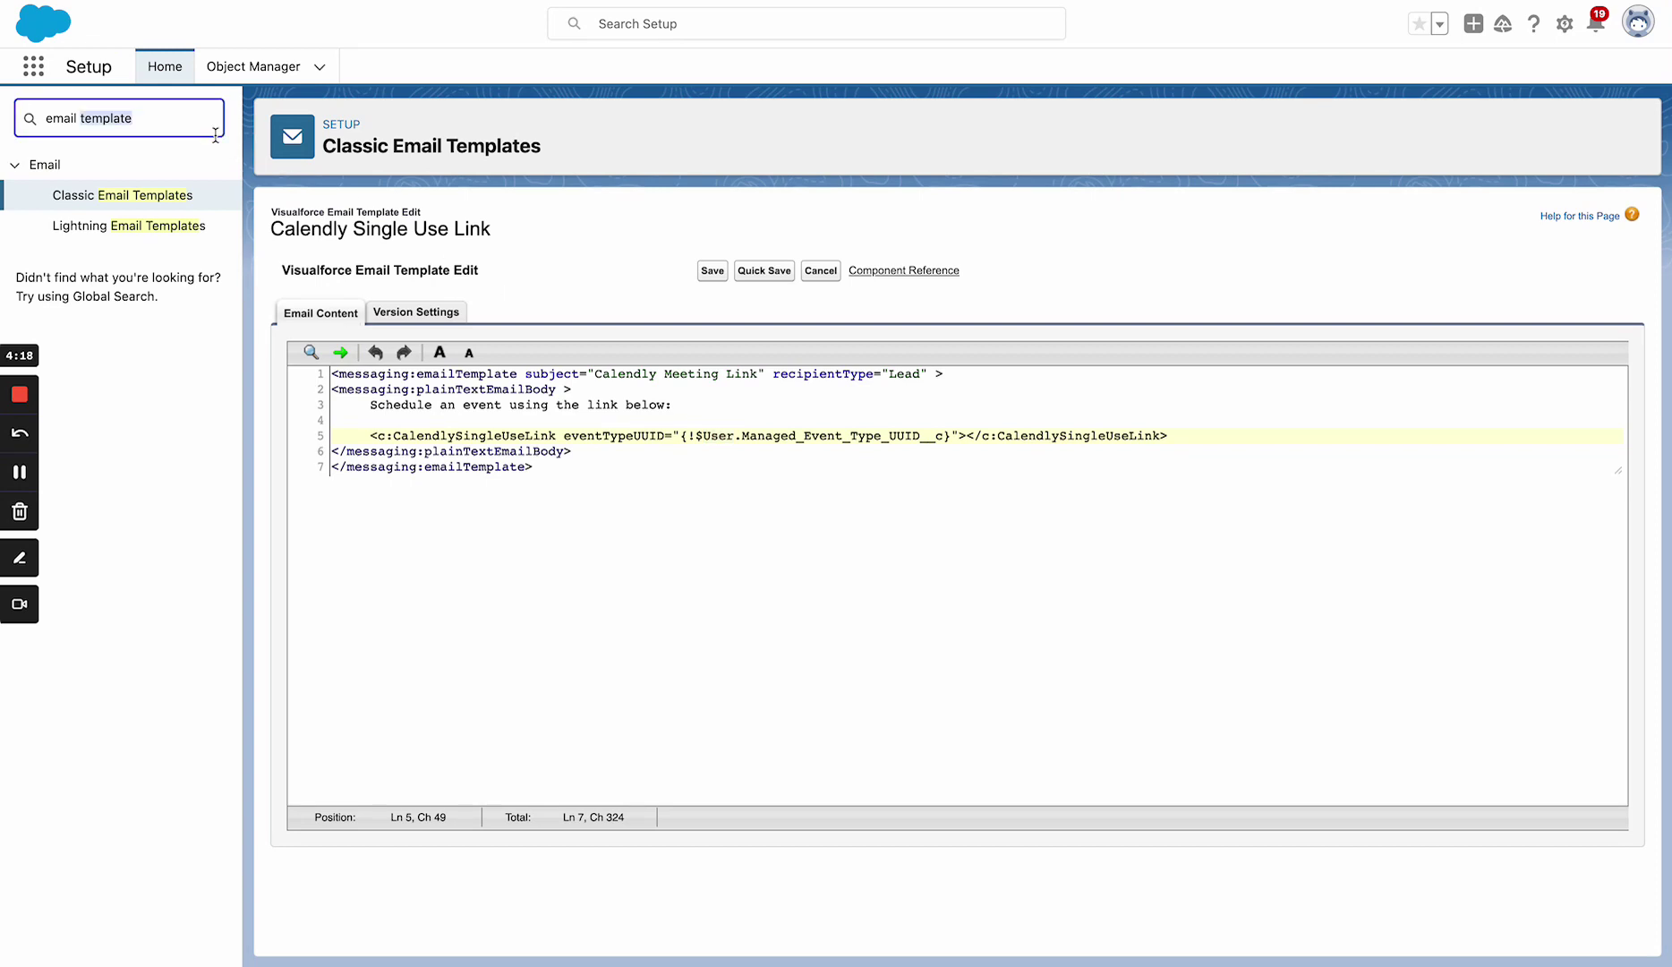
{"action": "type", "text": "flows"}
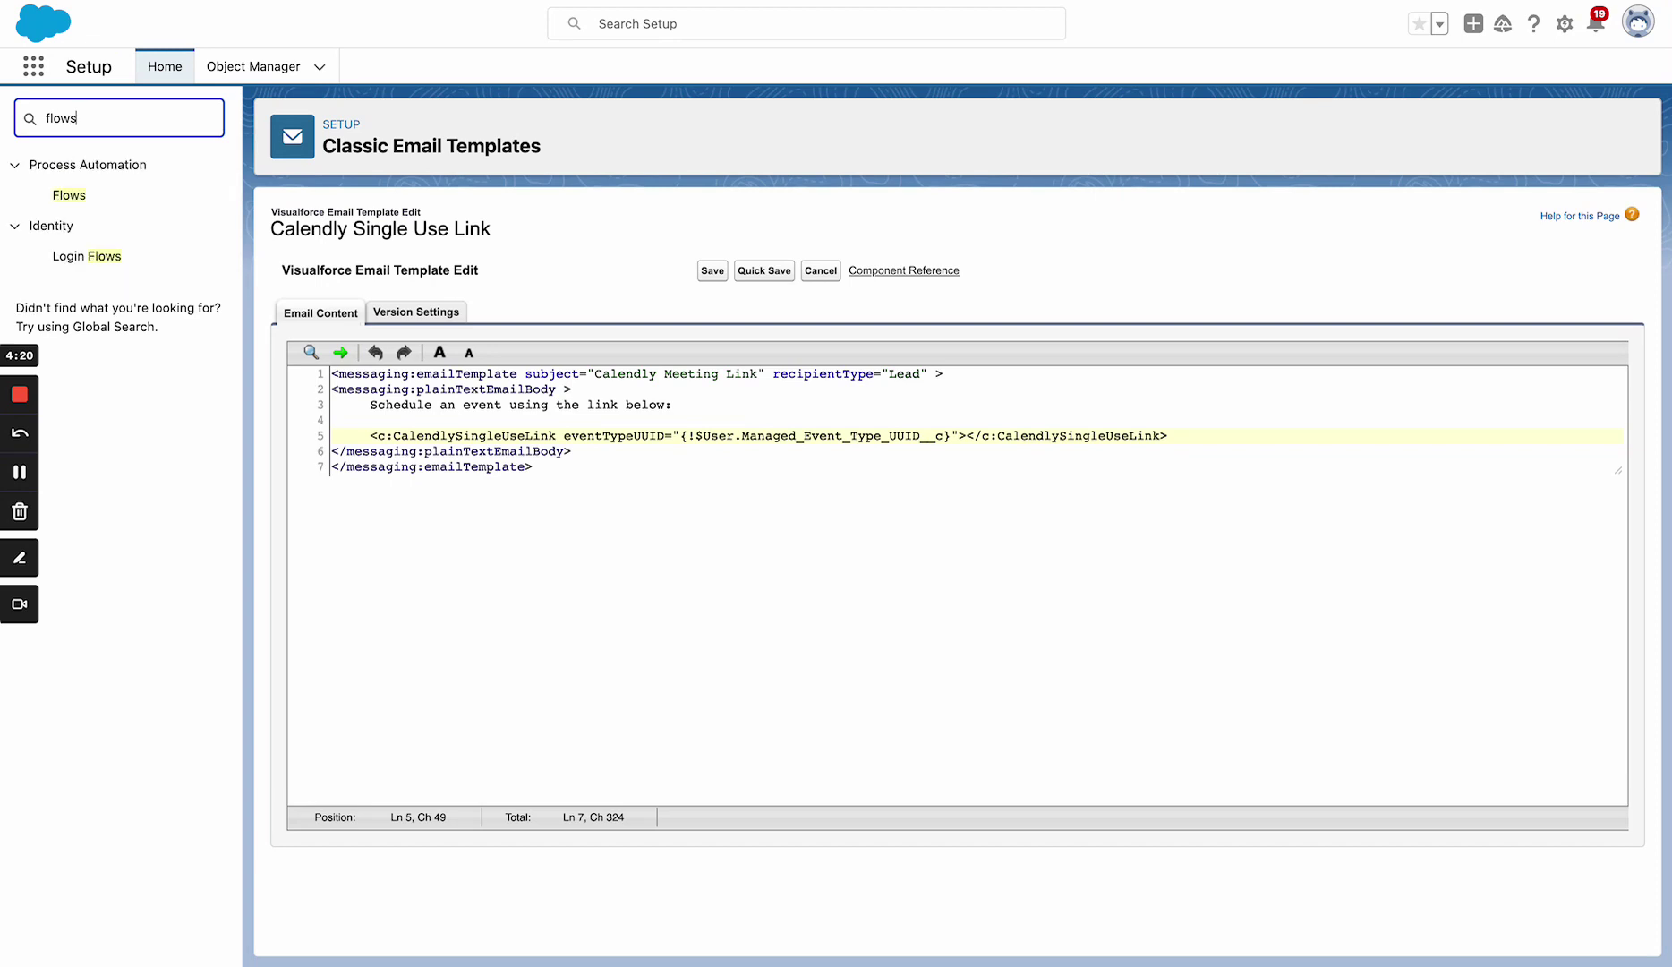
{"action": "left_click", "coordinate": [69, 195]}
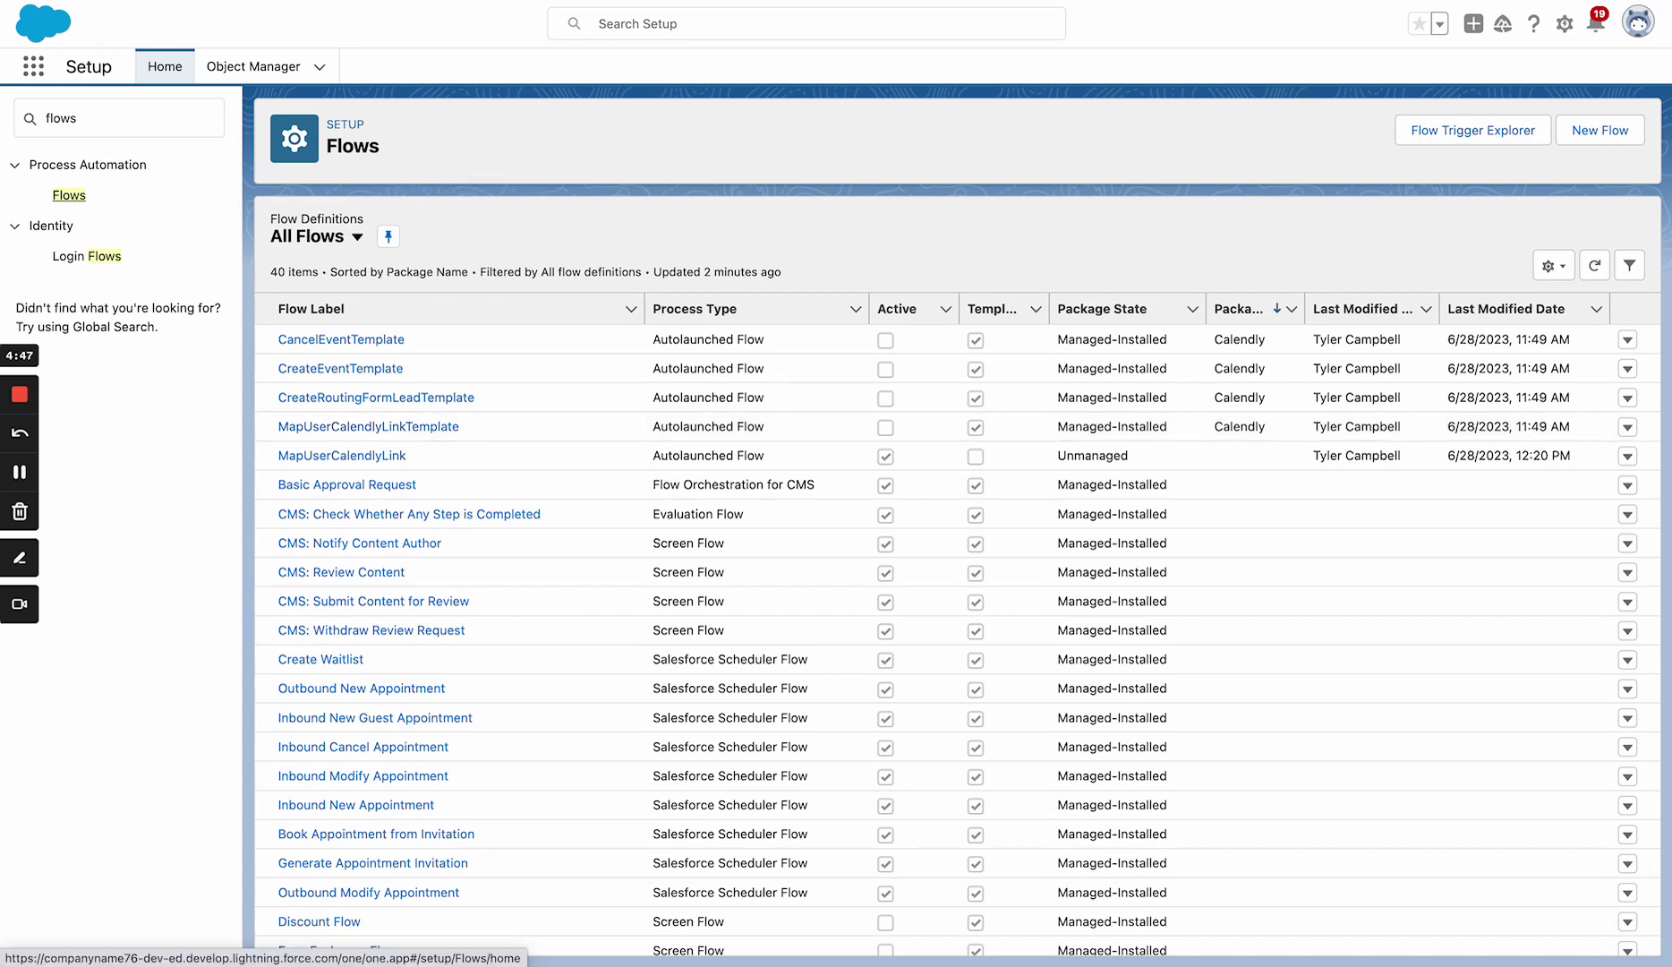
{"action": "key", "text": "ctrl+Tab"}
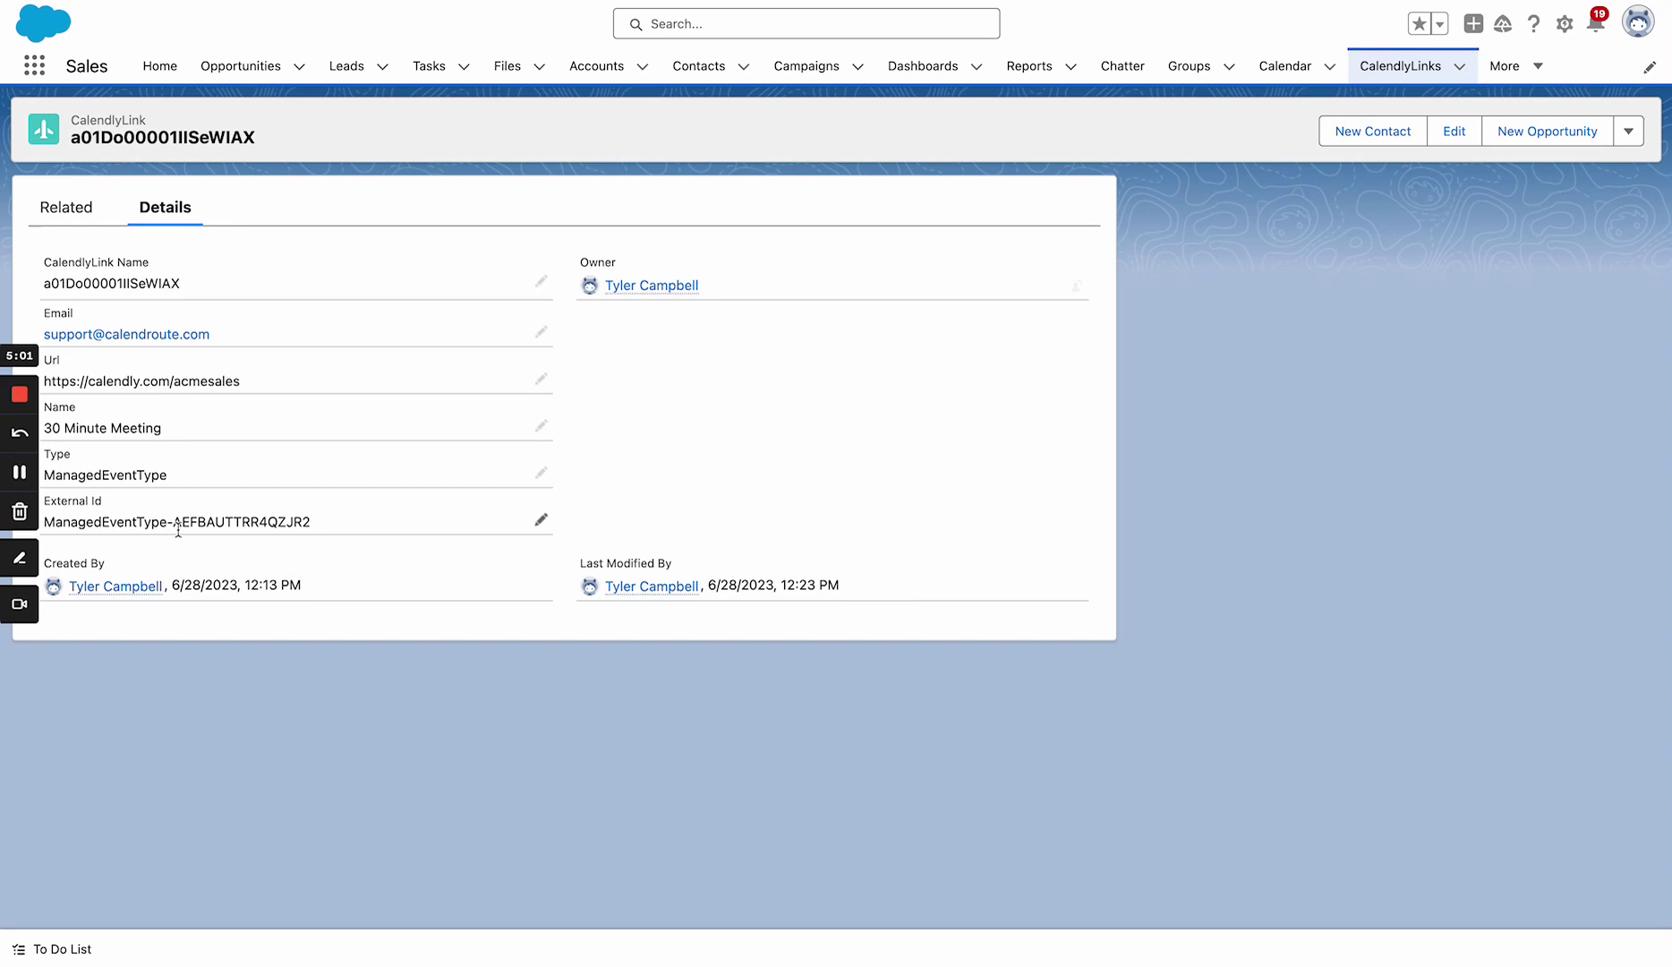
Step: Select the UUID after 'ManagedEventType-' in the External Id and return to the Flows list
{"action": "left_click_drag", "start_coordinate": [173, 522], "coordinate": [317, 533]}
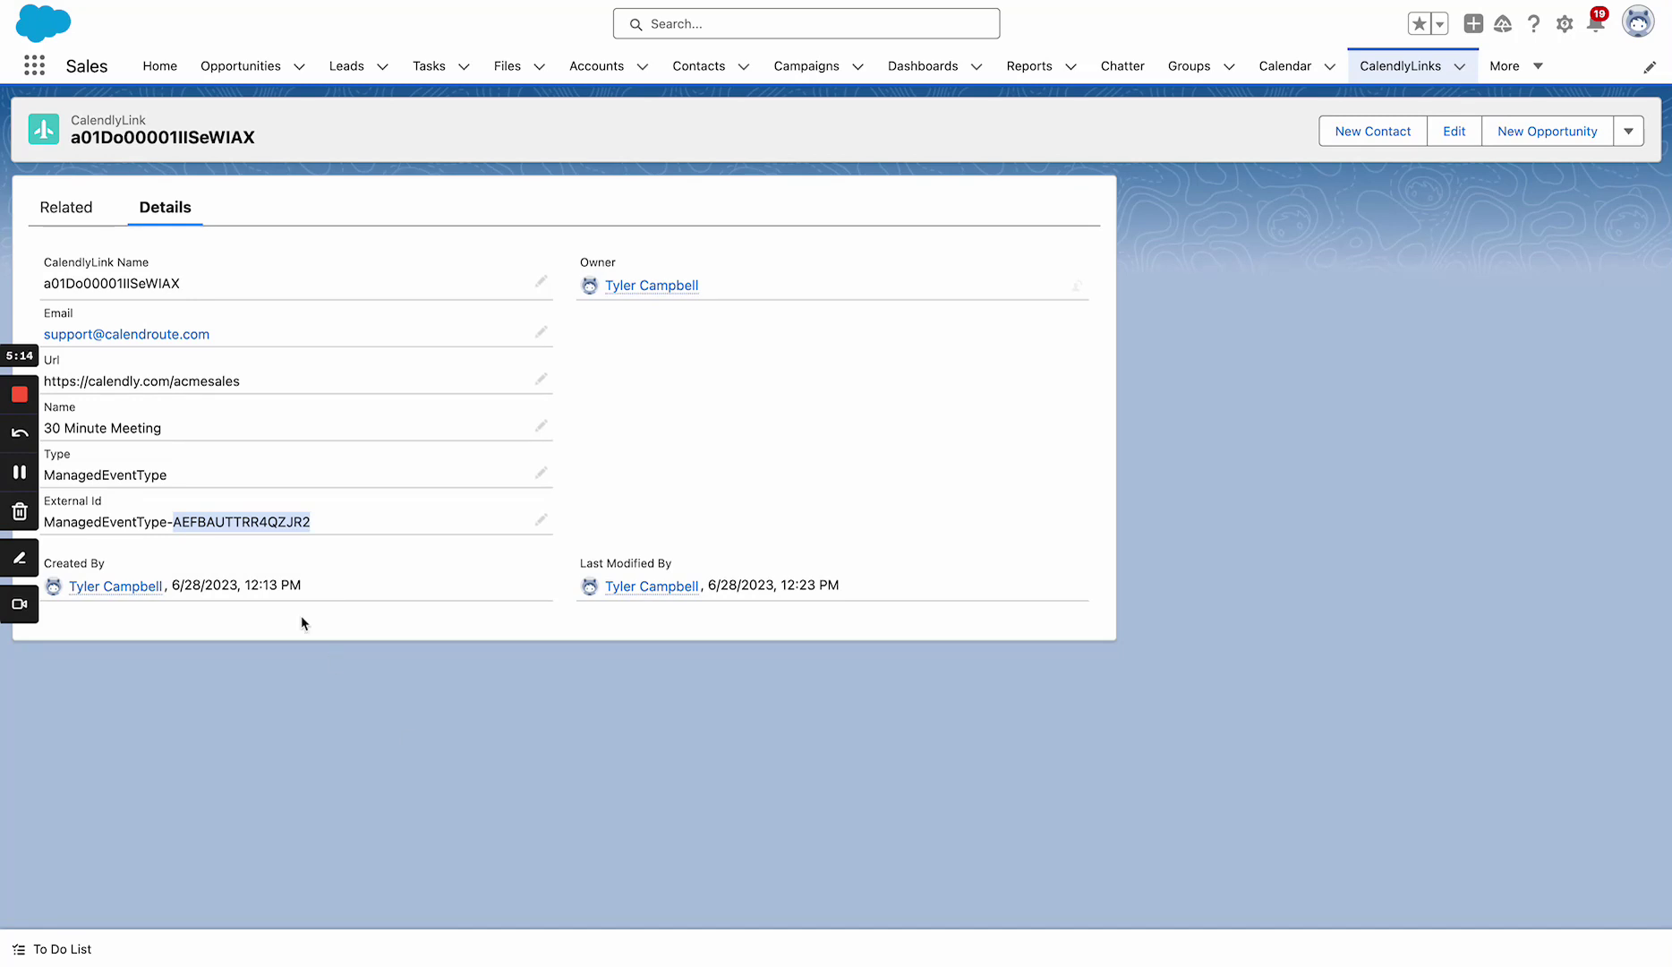
{"action": "double_click", "coordinate": [265, 521]}
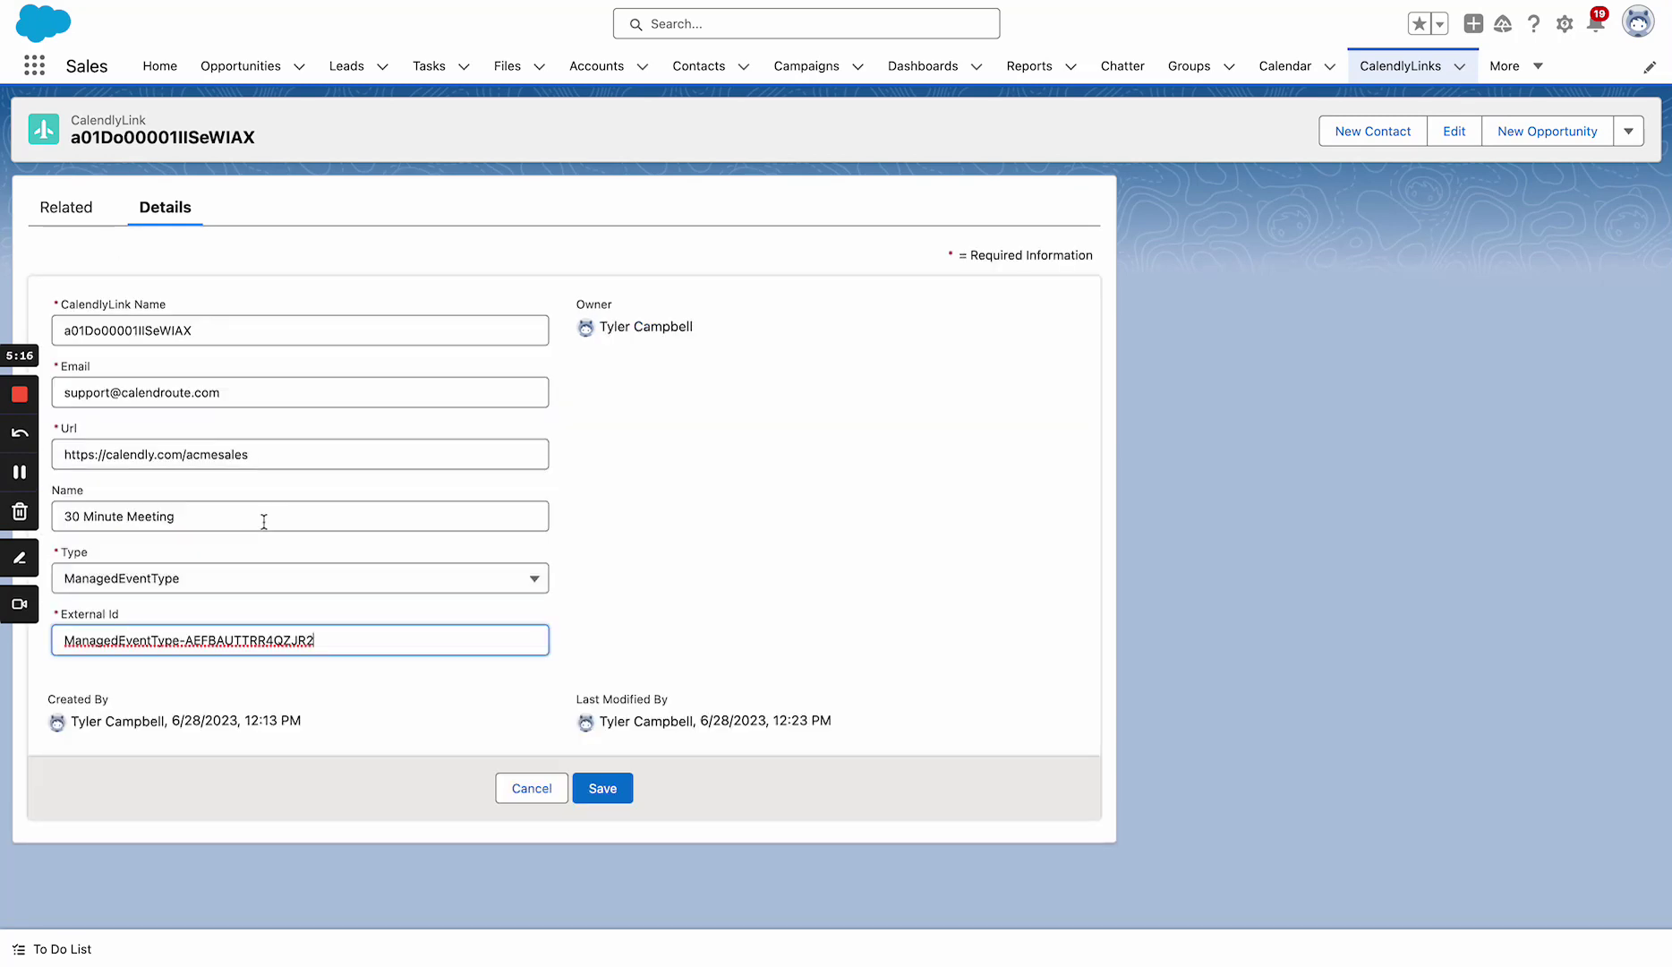
{"action": "double_click", "coordinate": [230, 642]}
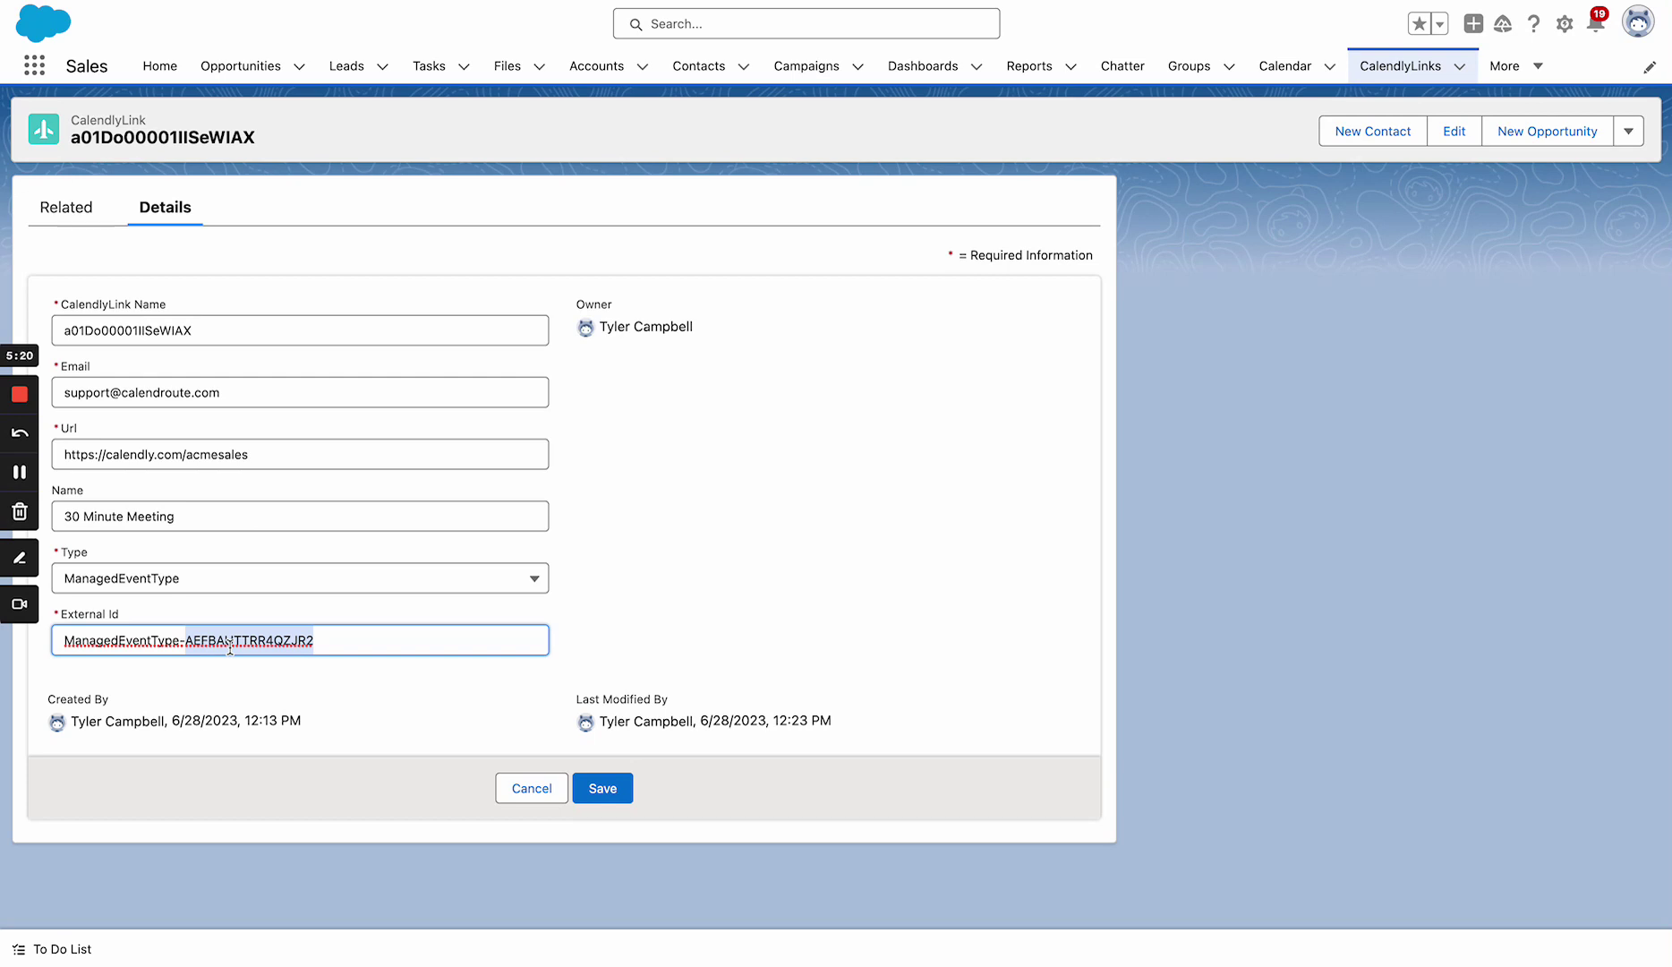
{"action": "key", "text": "ctrl+Tab"}
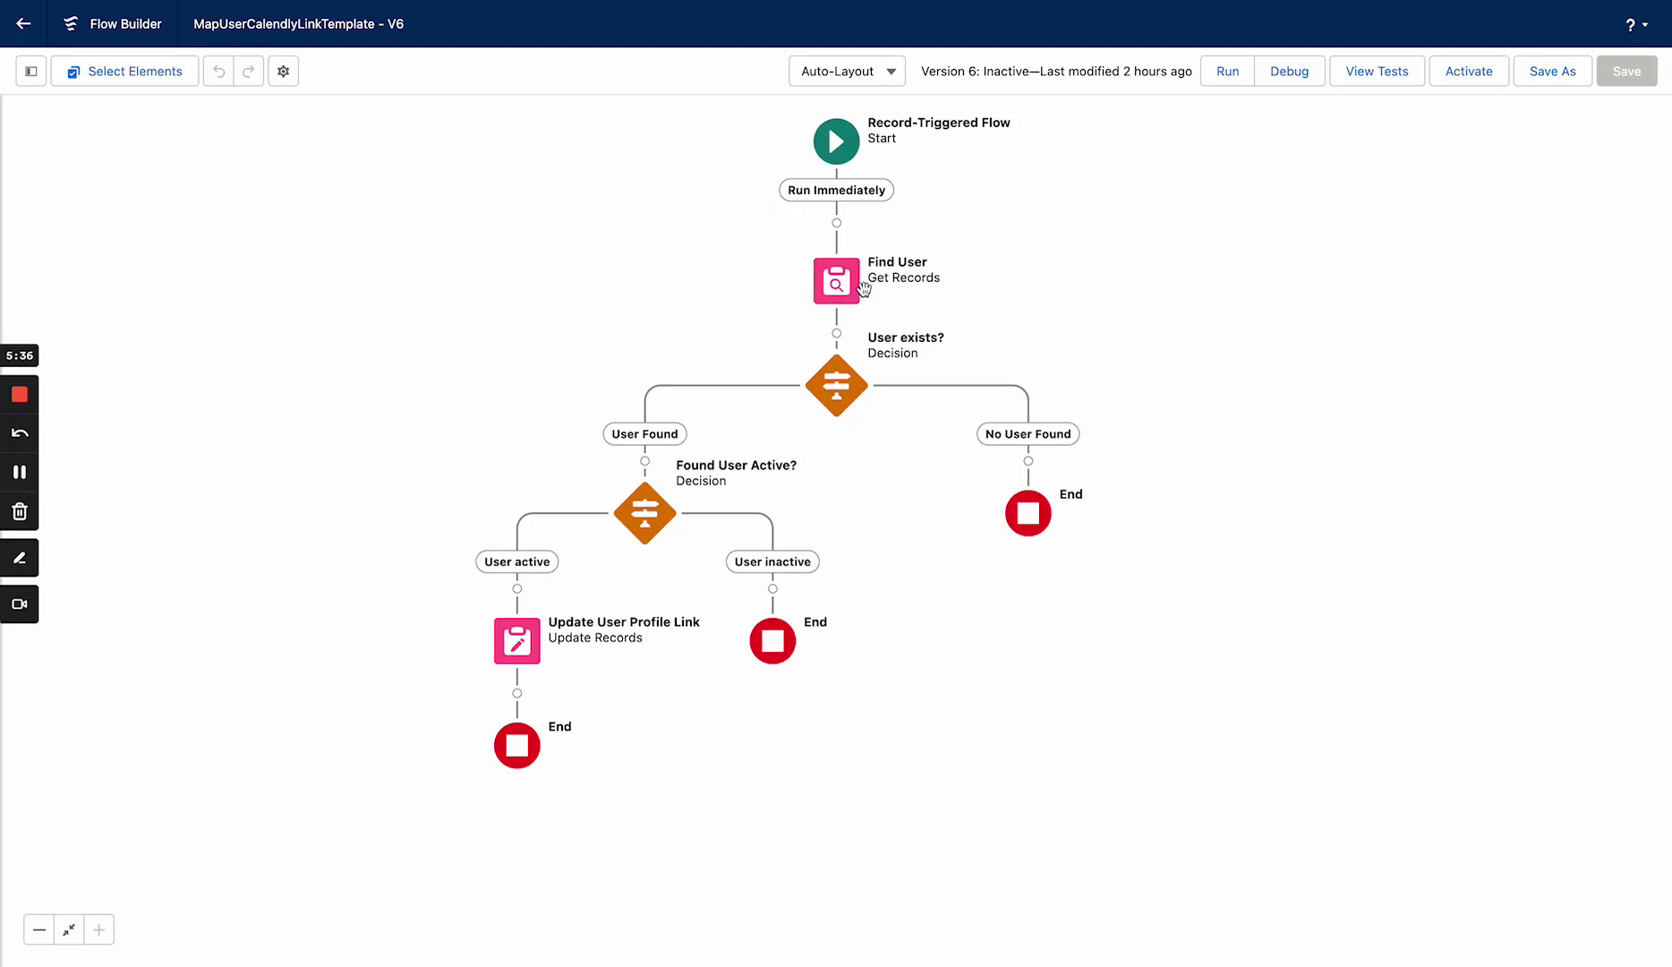
{"action": "left_click", "coordinate": [512, 643]}
{"action": "double_click", "coordinate": [512, 643]}
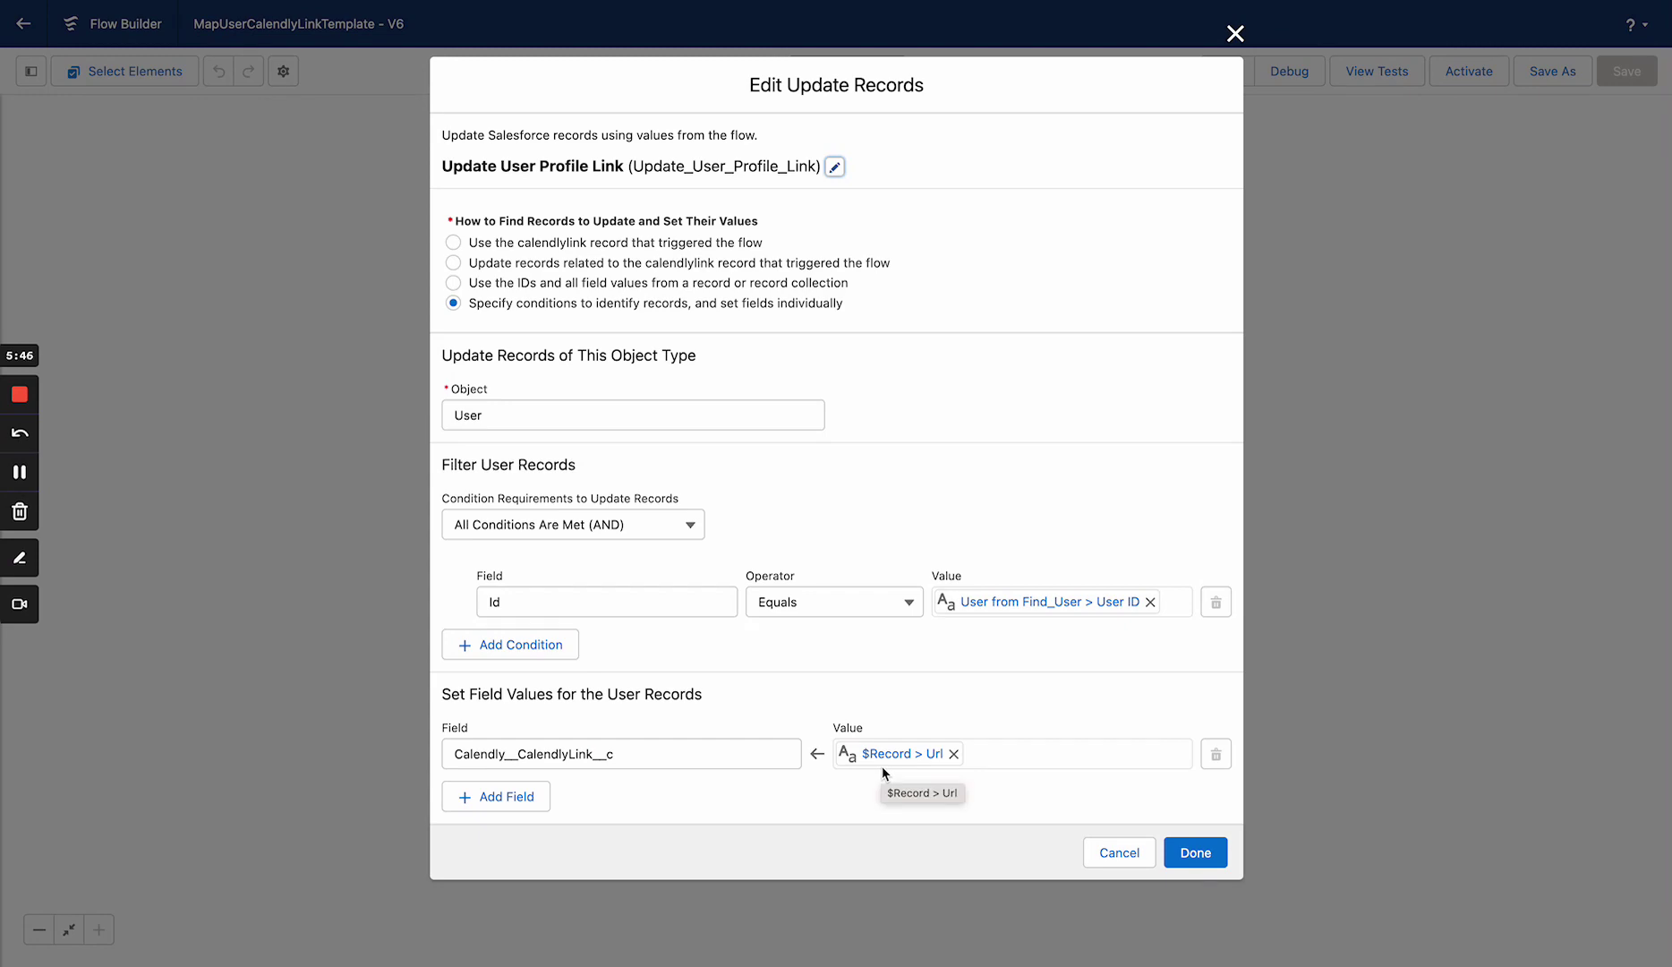
{"action": "left_click", "coordinate": [1235, 34]}
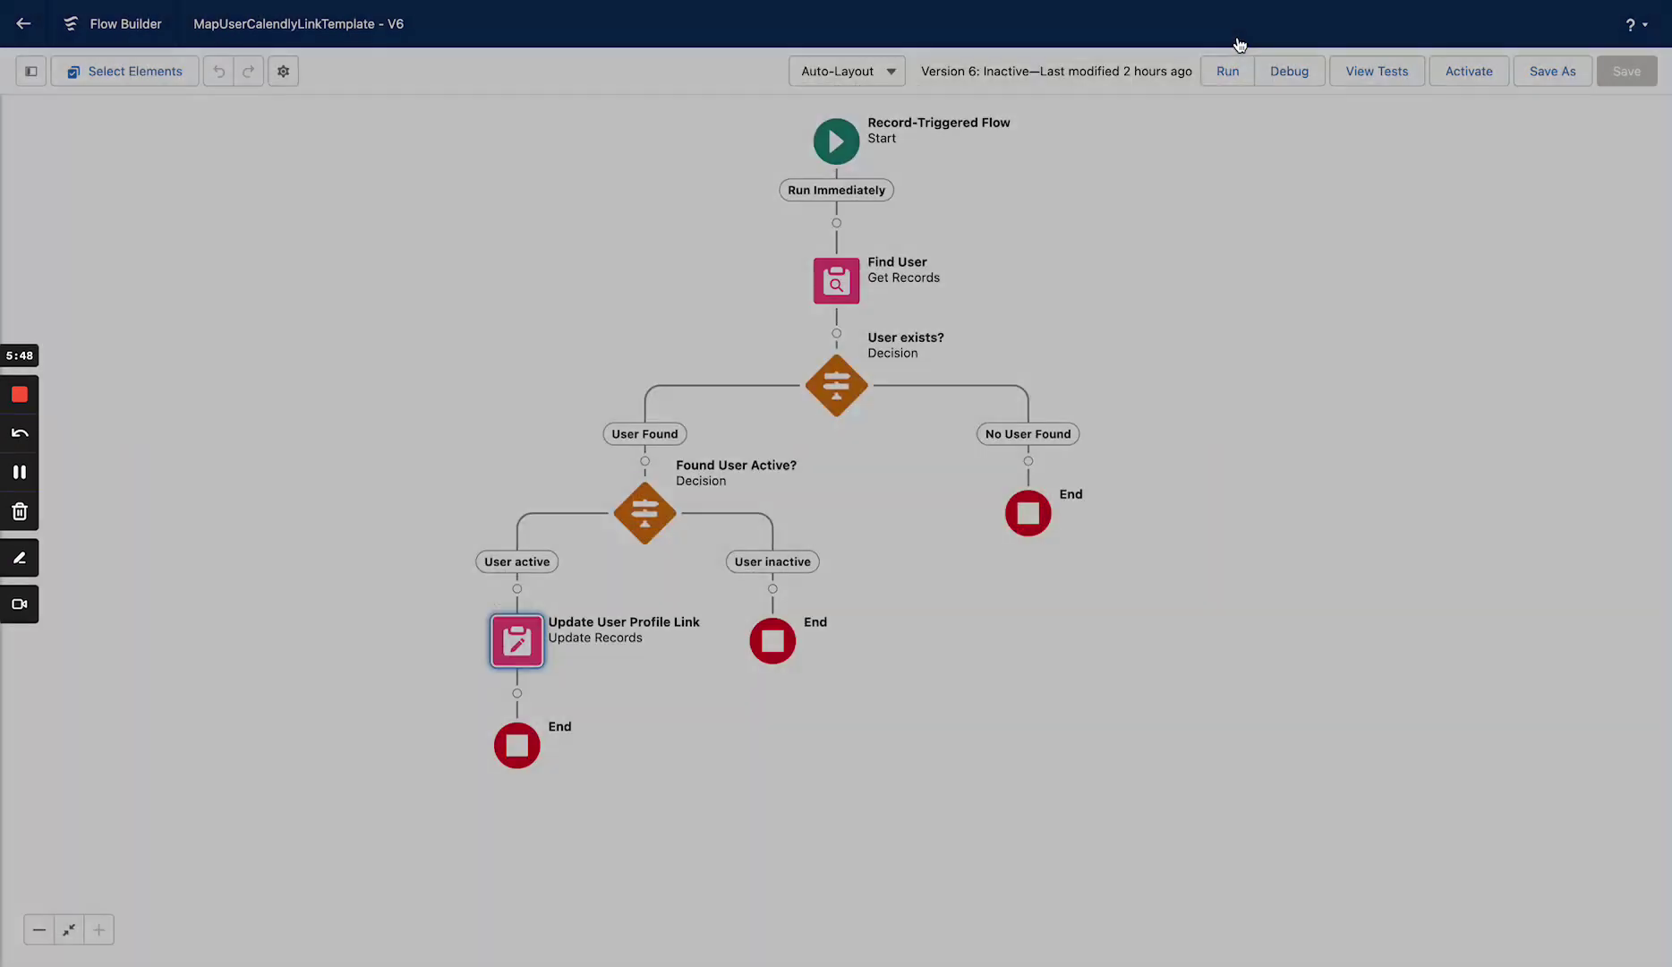
{"action": "left_click", "coordinate": [593, 247]}
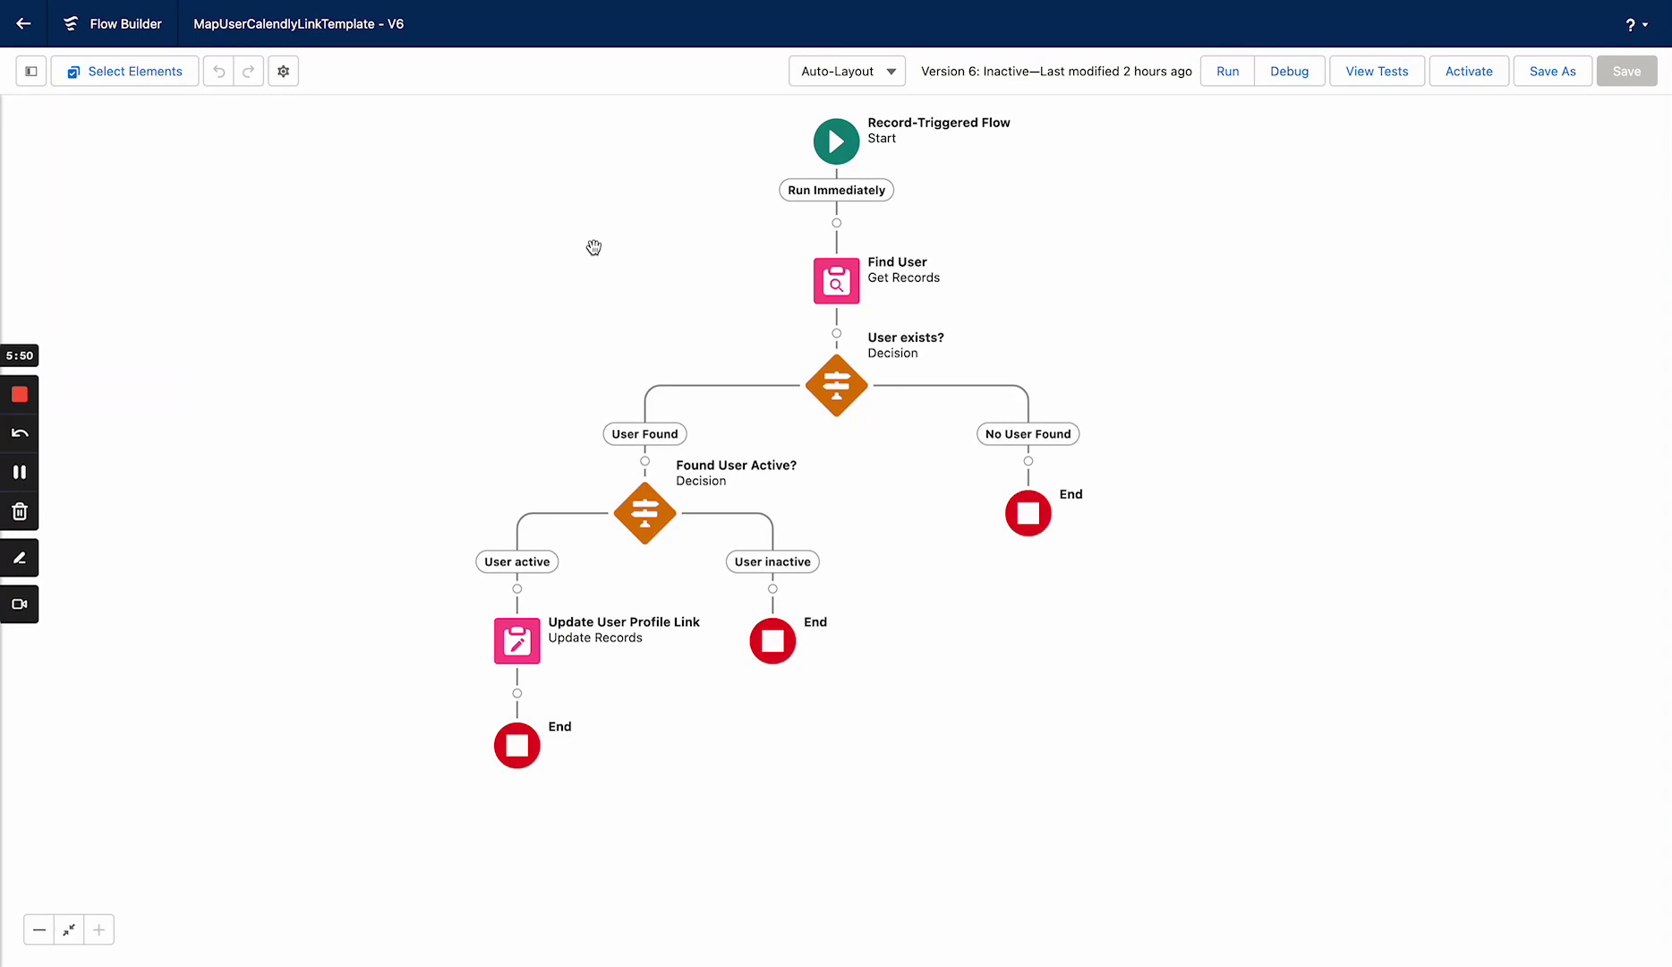
{"action": "left_click", "coordinate": [517, 665]}
{"action": "left_click", "coordinate": [516, 665]}
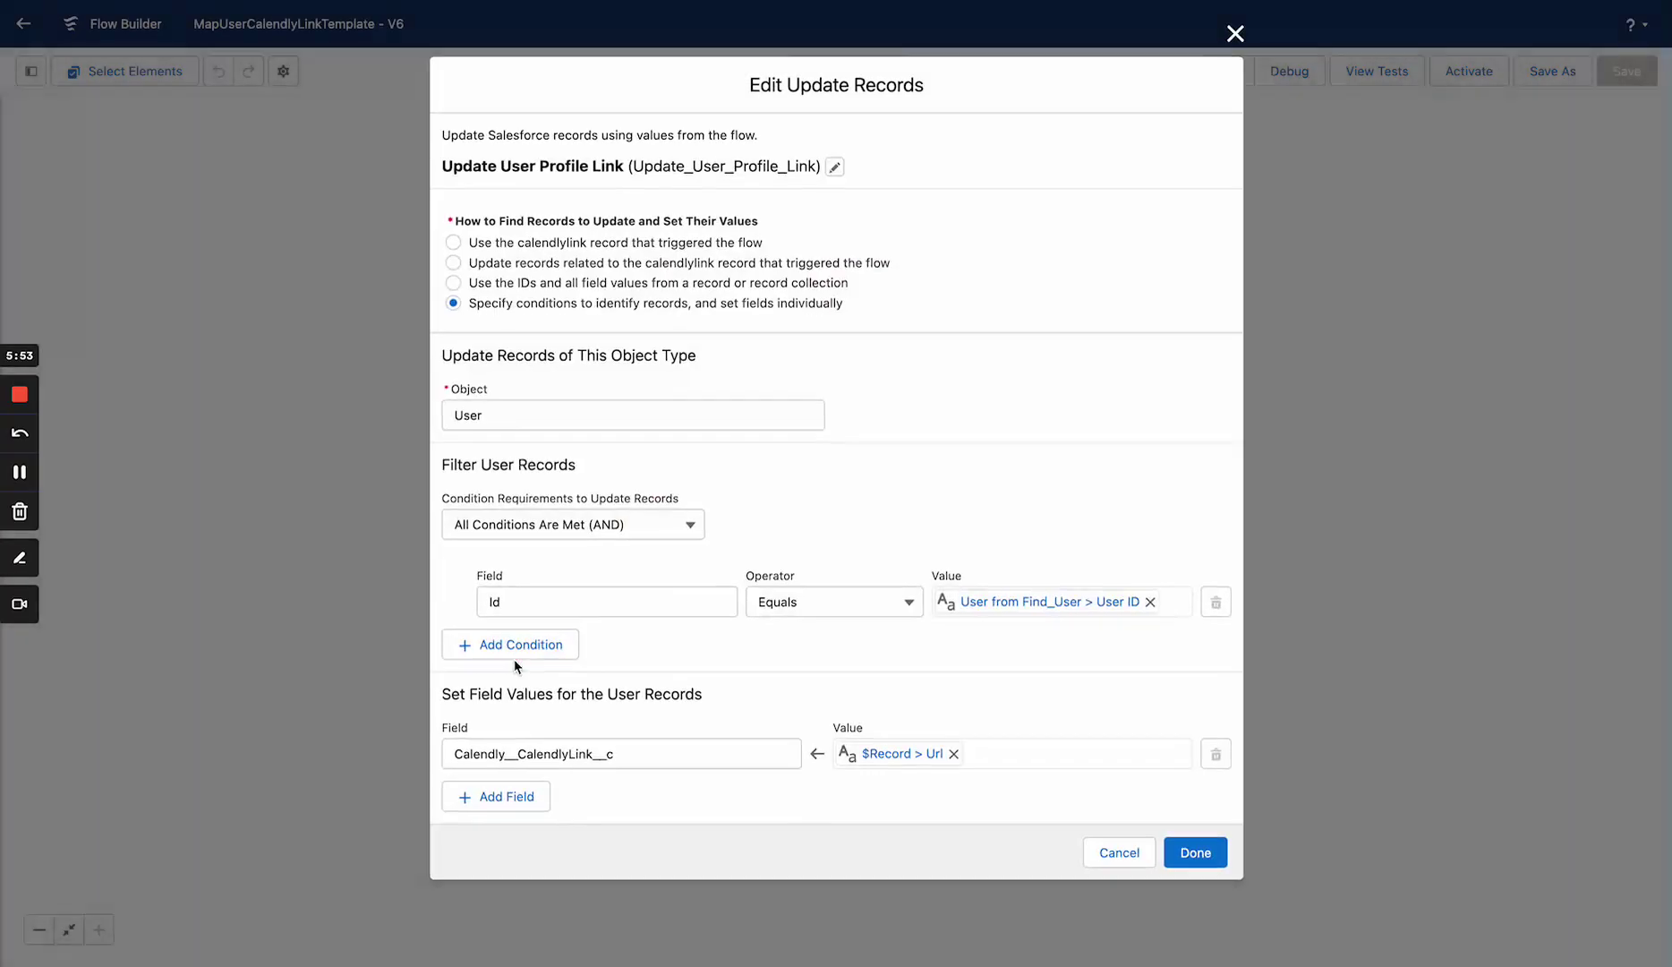
{"action": "left_click", "coordinate": [516, 792]}
{"action": "left_click", "coordinate": [516, 793]}
{"action": "type", "text": "man"}
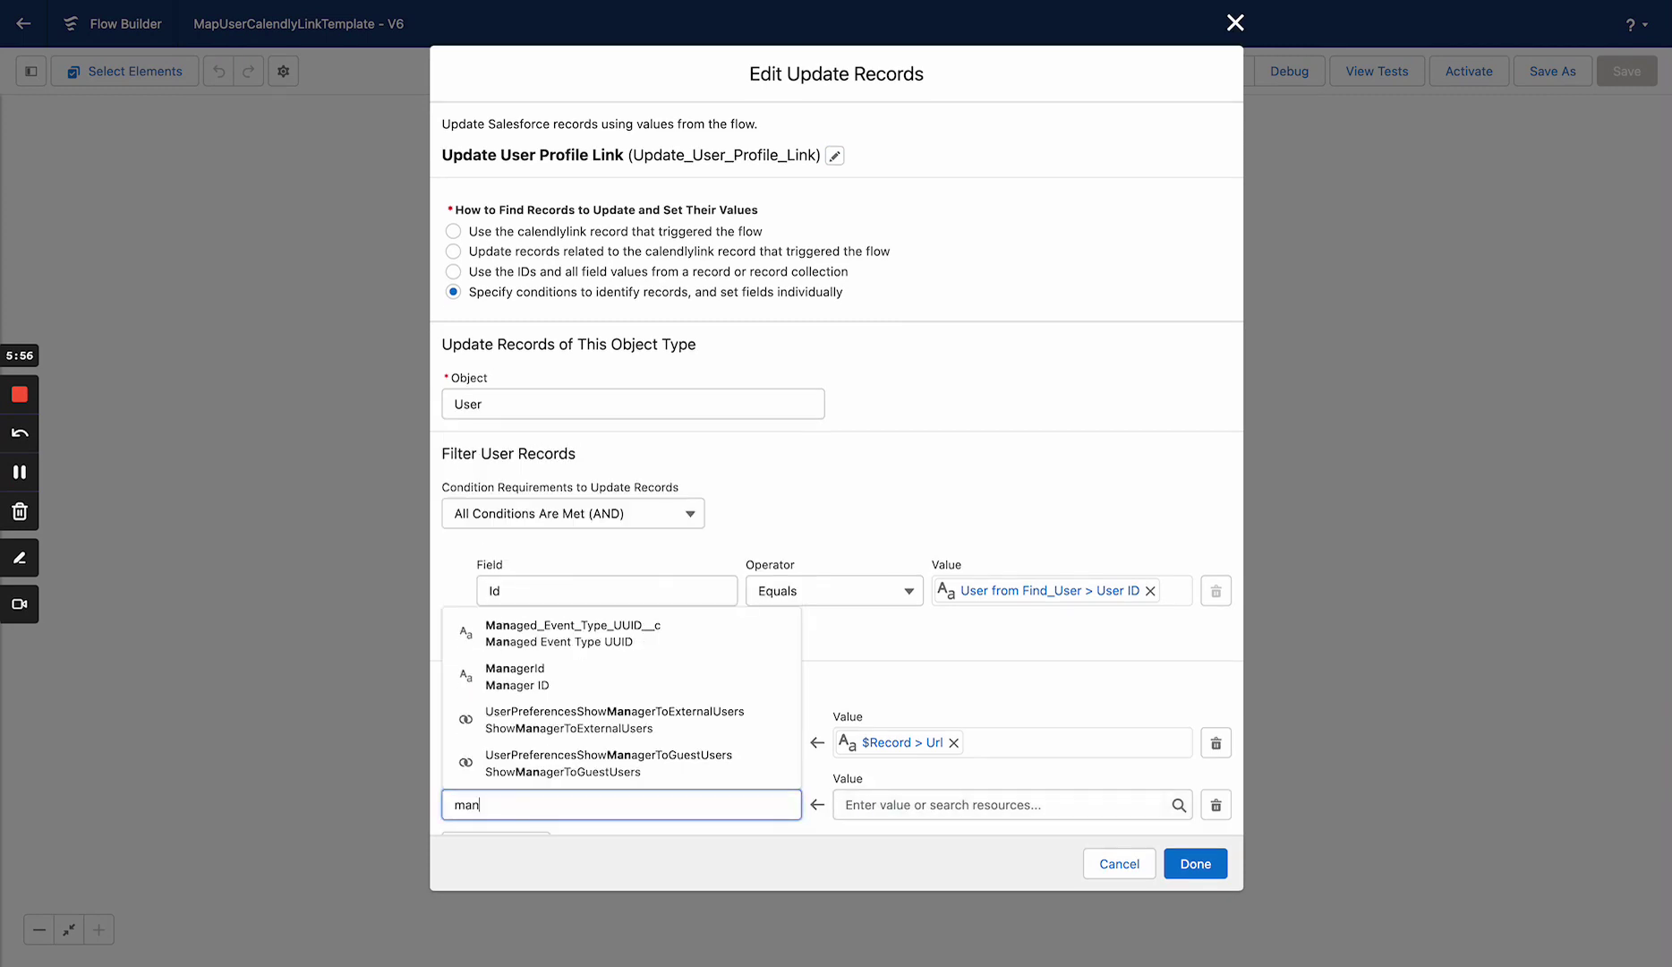
{"action": "left_click", "coordinate": [599, 631]}
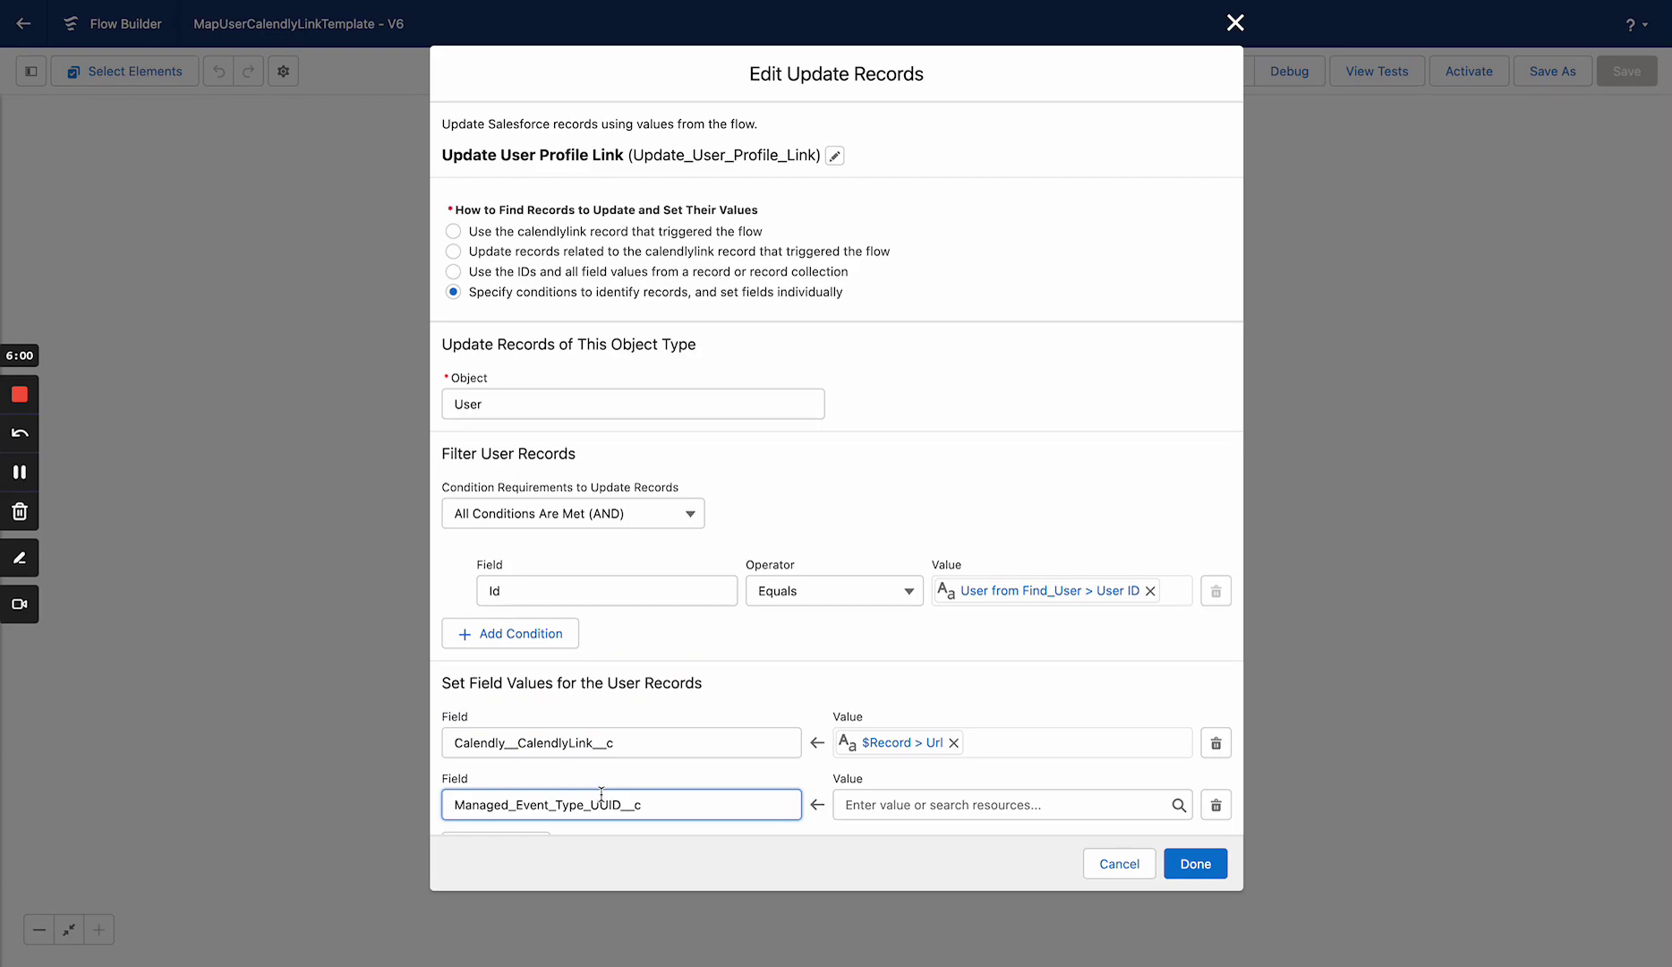
Step: Leave the template flow, open MapUserCalendlyLink, and review its Start trigger with entry condition None
{"action": "left_click", "coordinate": [1235, 23]}
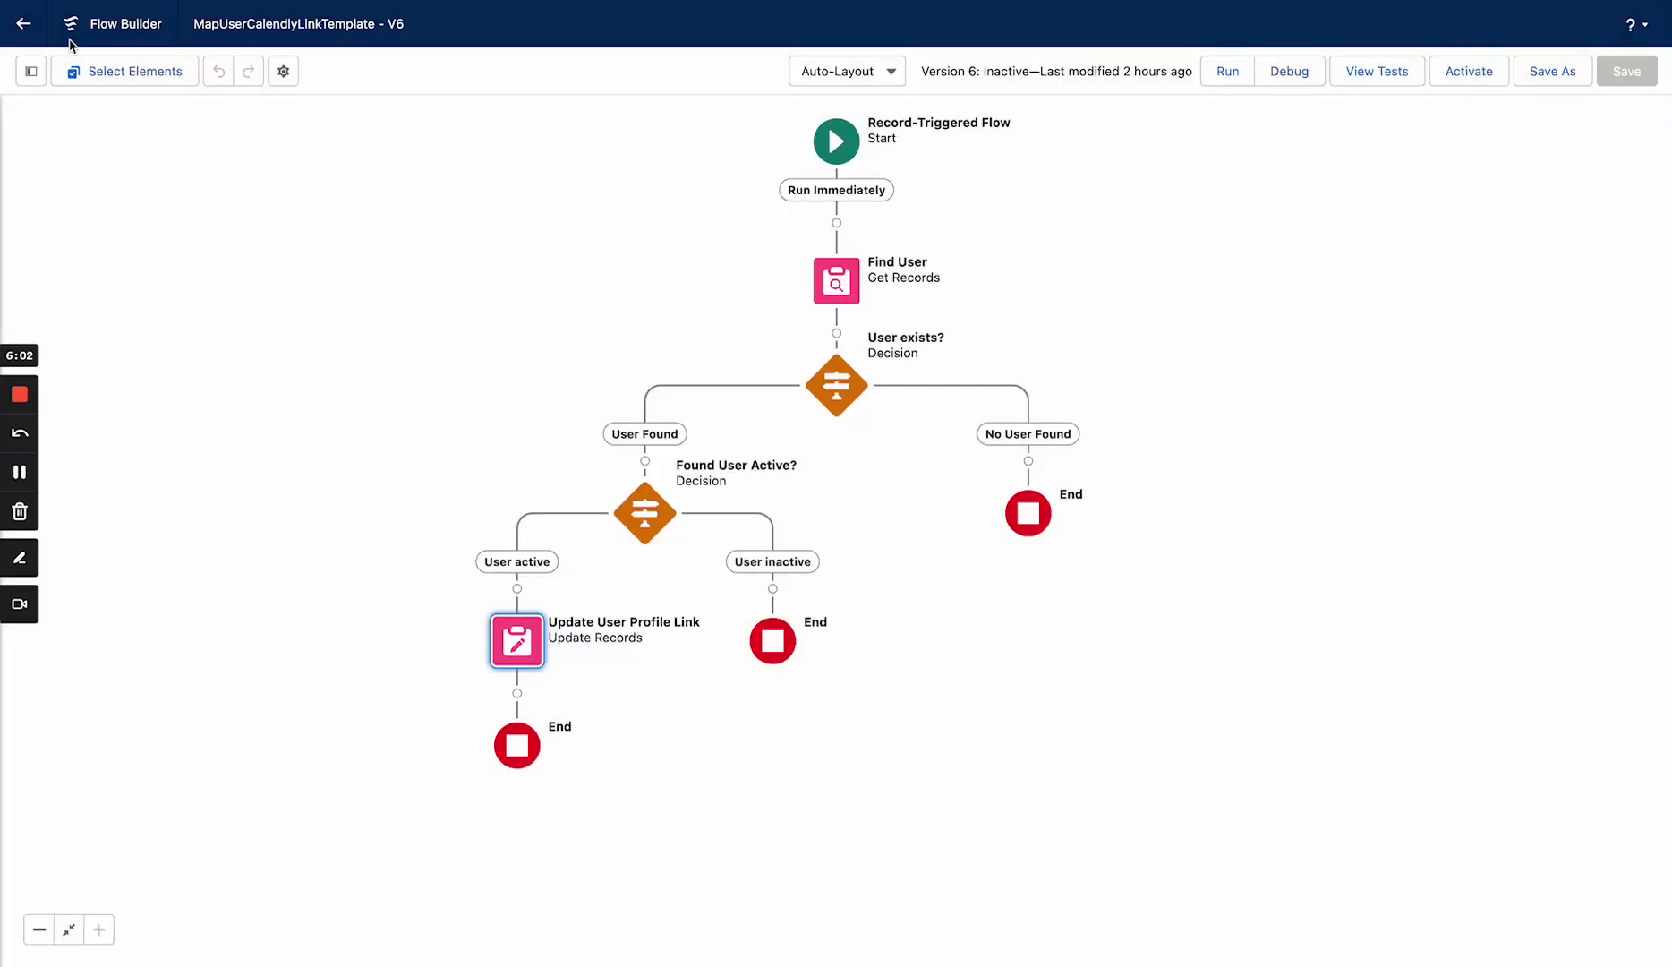
{"action": "left_click", "coordinate": [23, 23]}
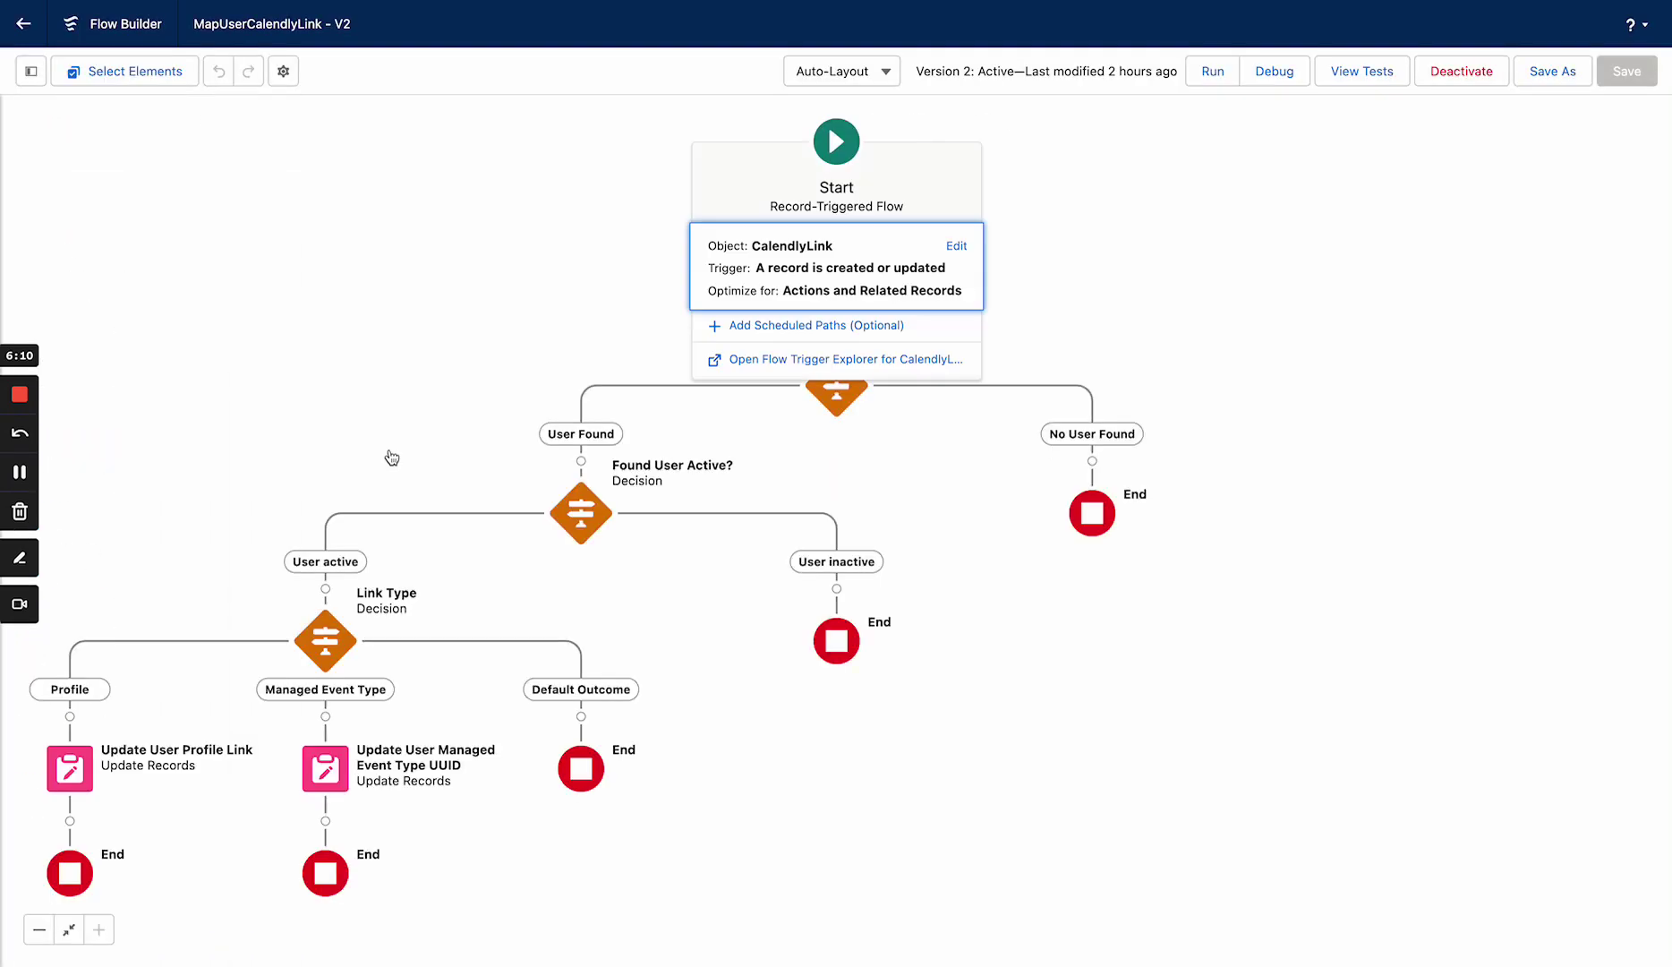
{"action": "left_click", "coordinate": [396, 445]}
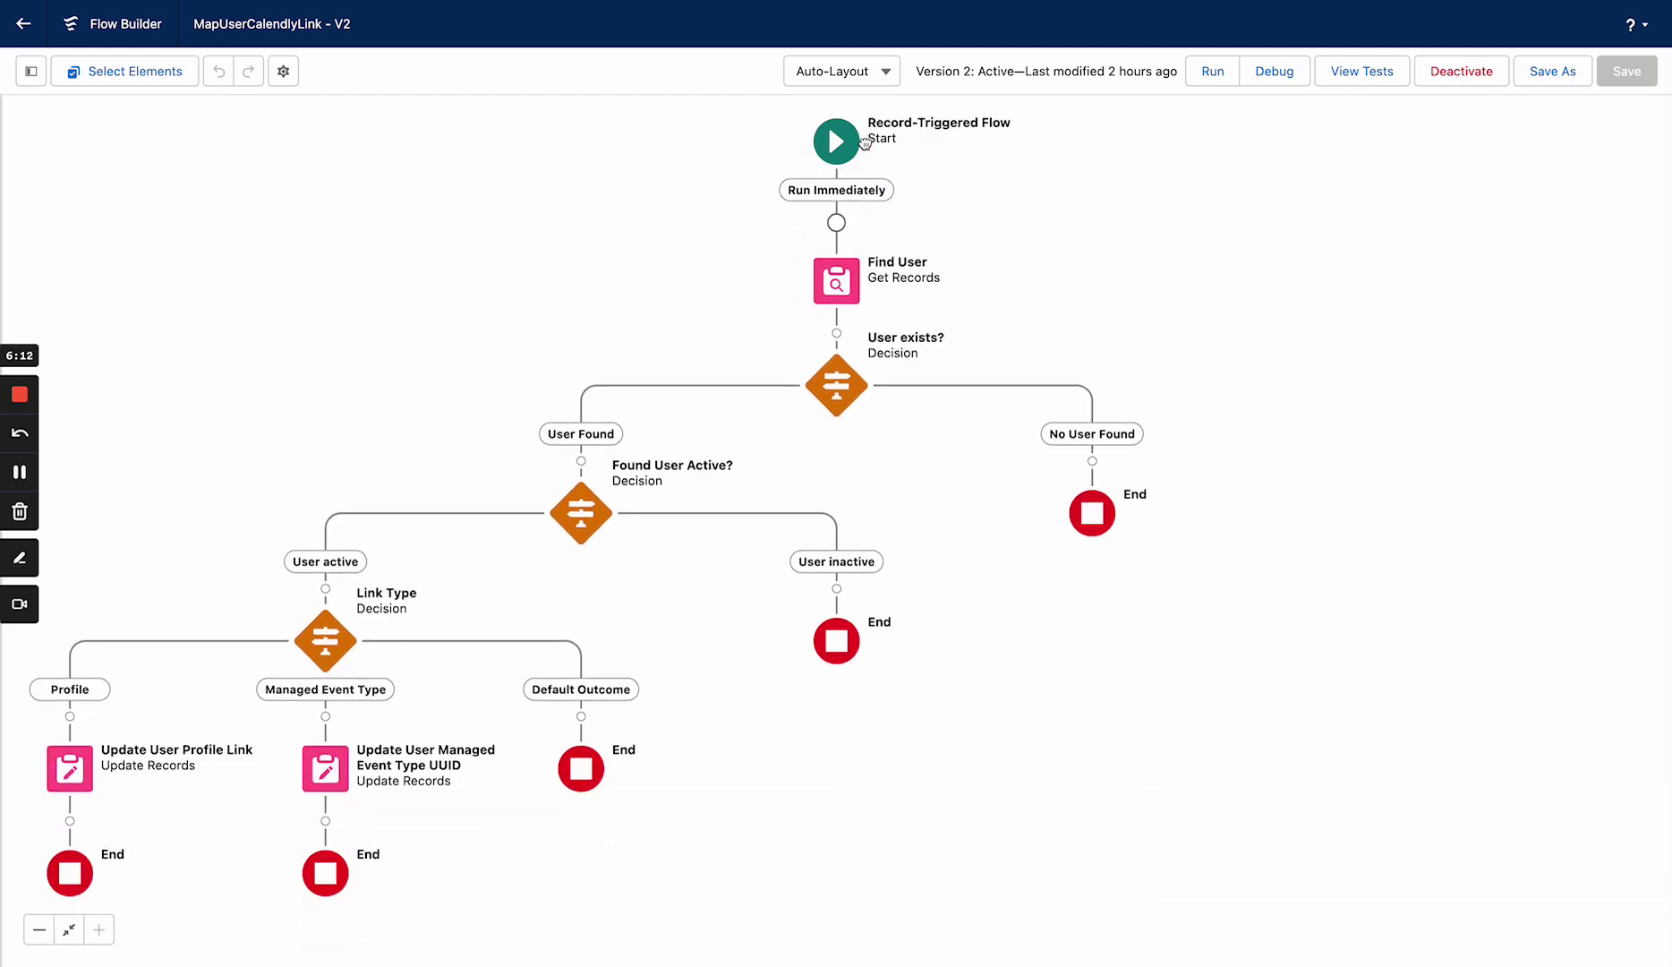
{"action": "left_click", "coordinate": [846, 148]}
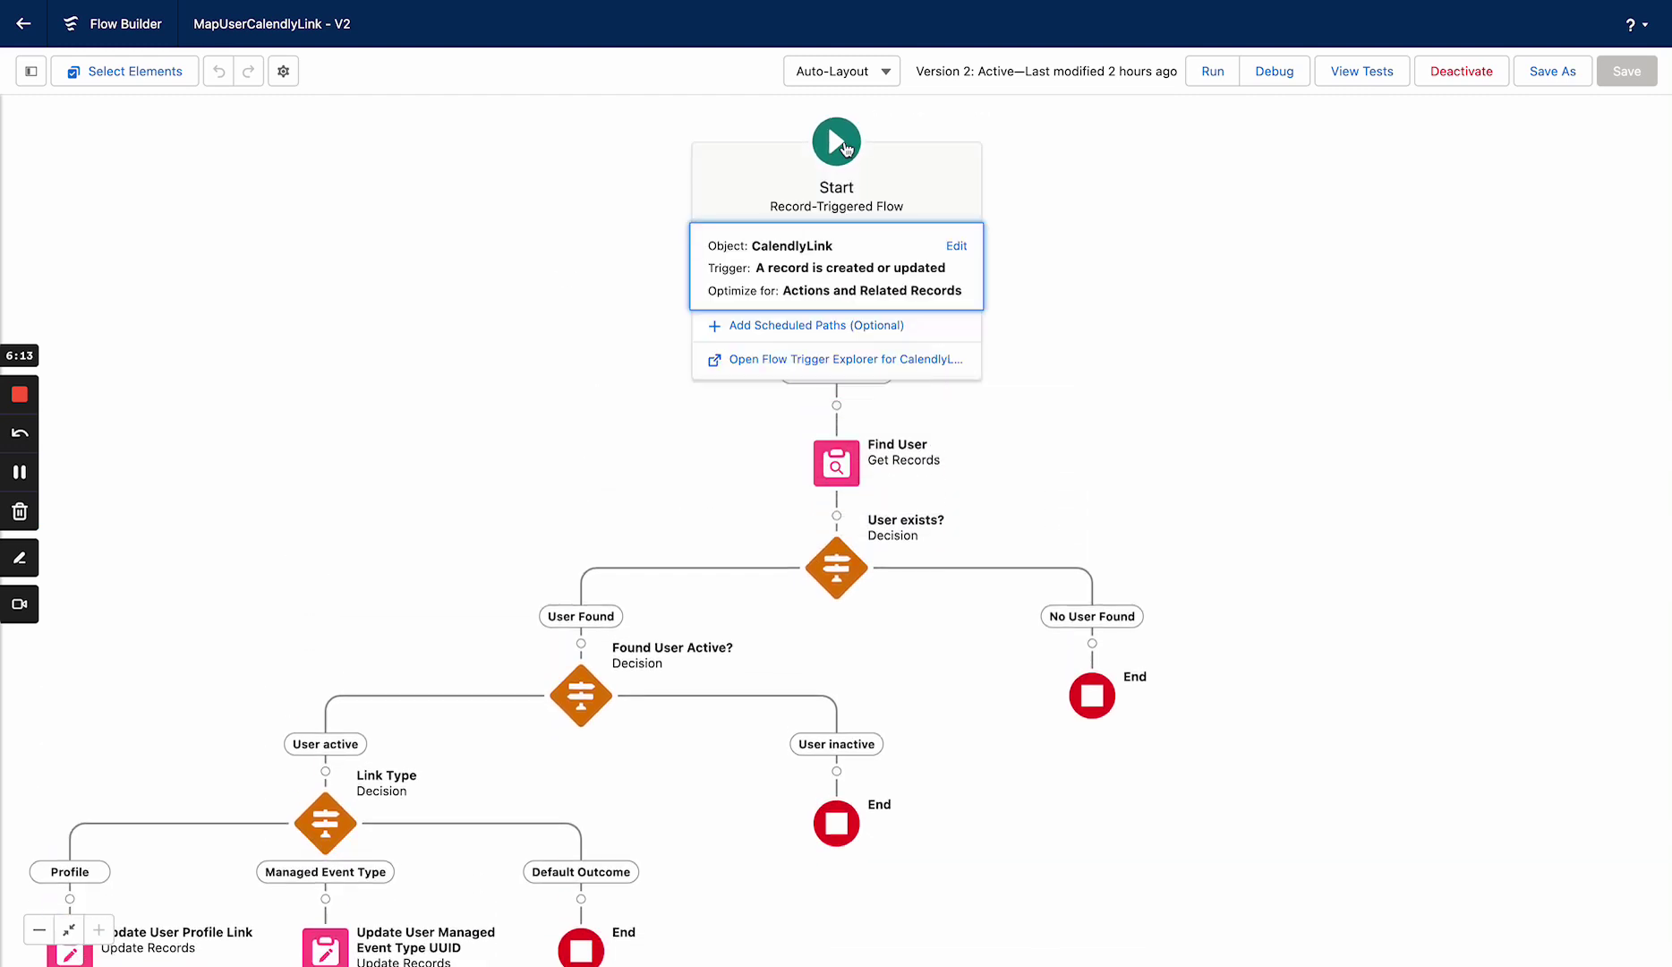
{"action": "left_click", "coordinate": [831, 257]}
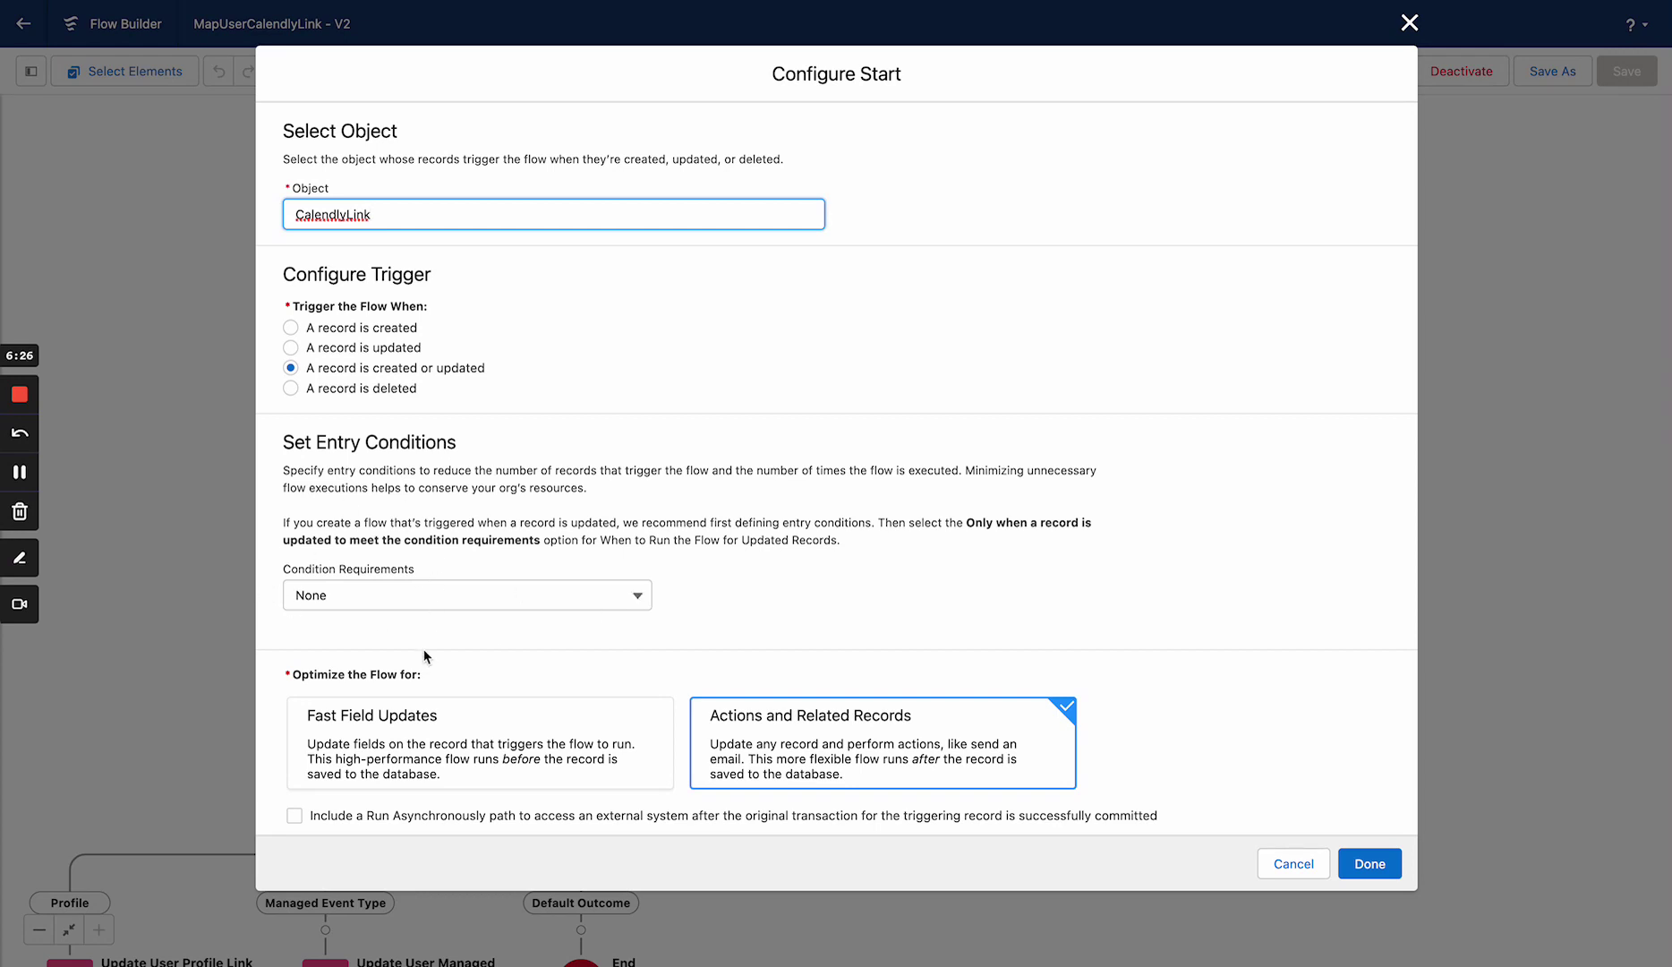
{"action": "left_click", "coordinate": [437, 588]}
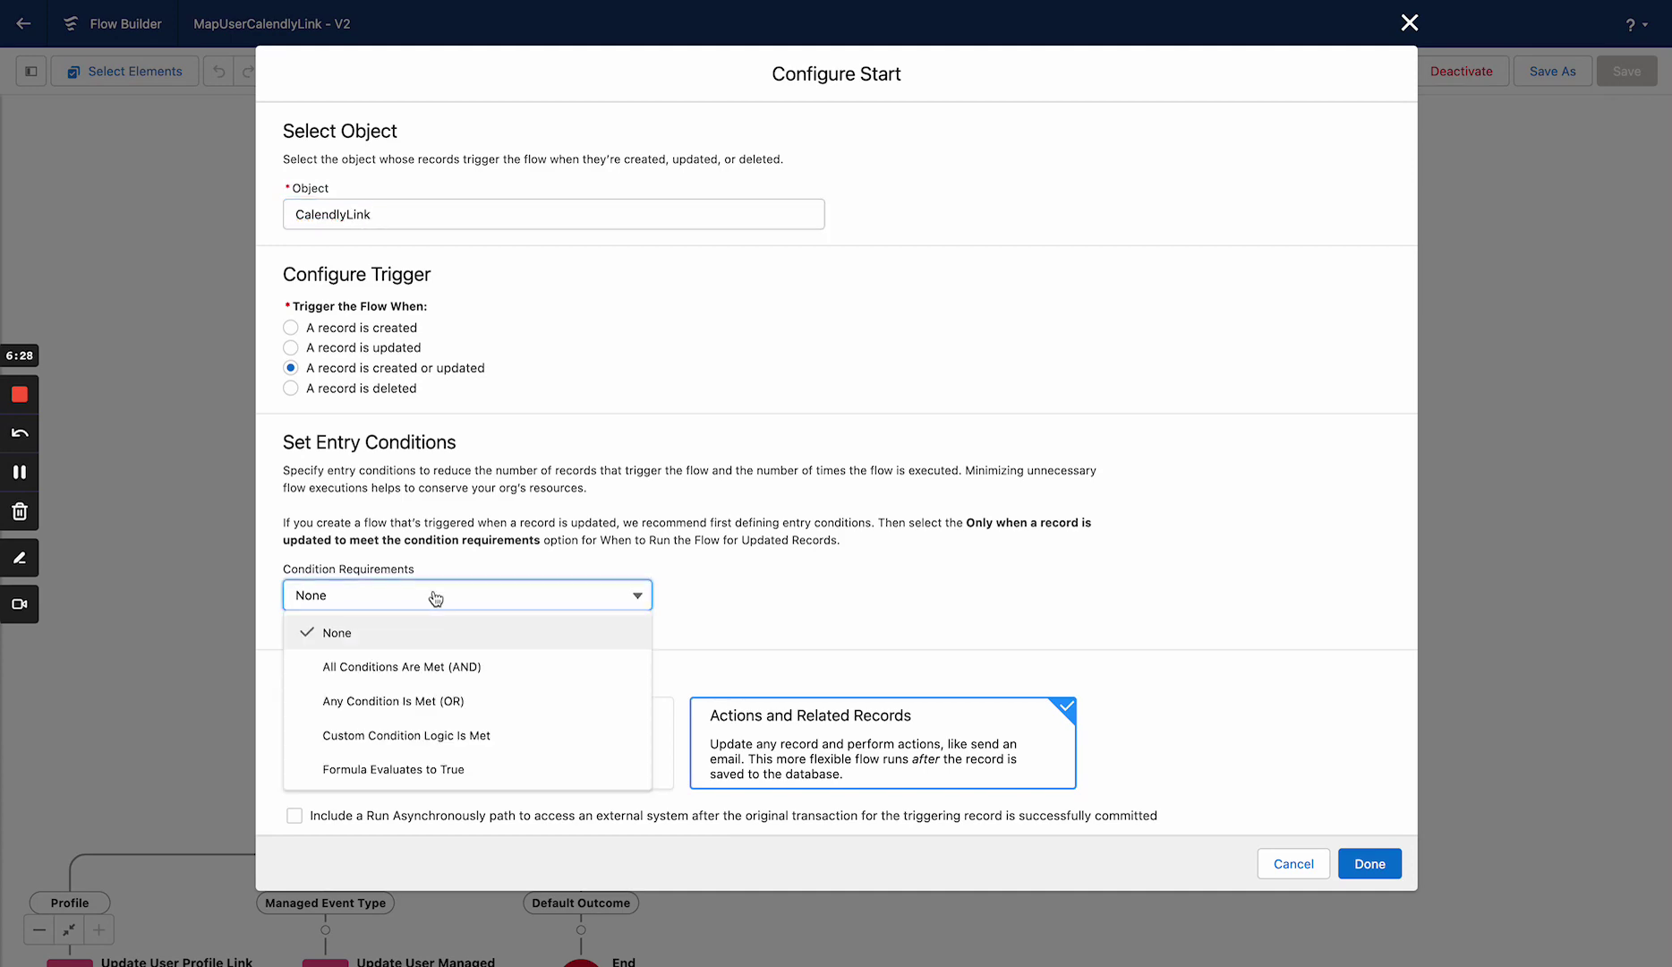
{"action": "left_click", "coordinate": [438, 588]}
{"action": "left_click", "coordinate": [1409, 23]}
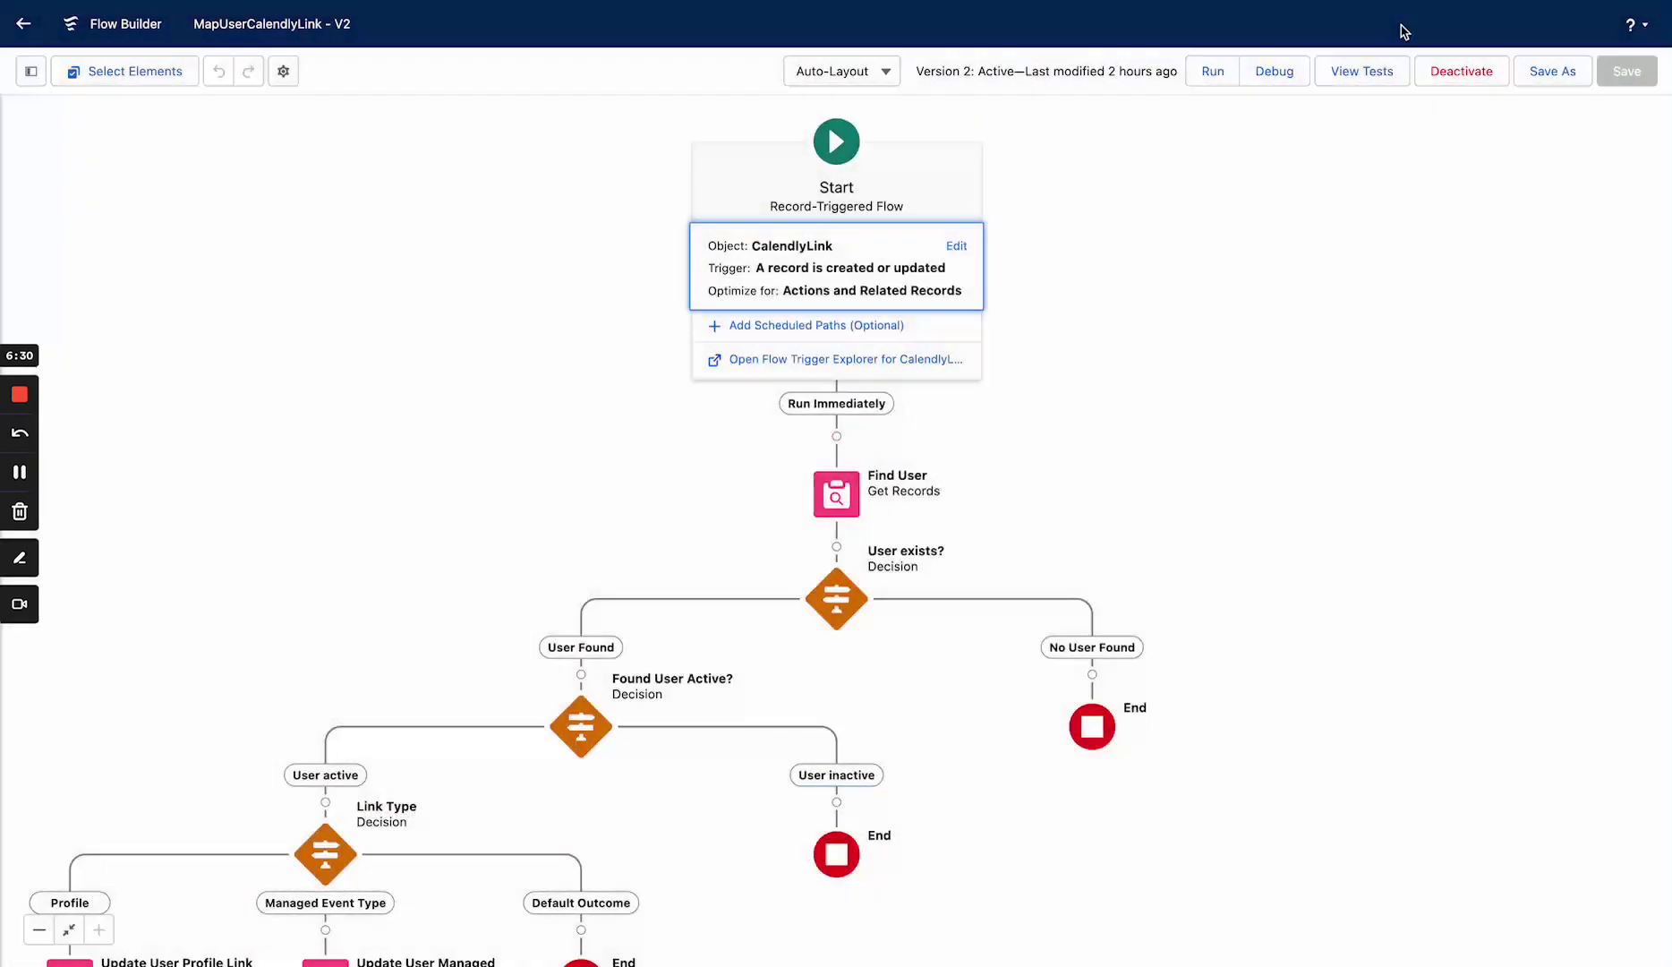
Step: Open the Link Type decision and review its Managed Event Type and Profile outcome conditions
{"action": "left_click_drag", "start_coordinate": [377, 465], "coordinate": [678, 79]}
{"action": "left_click_drag", "start_coordinate": [489, 262], "coordinate": [544, 219]}
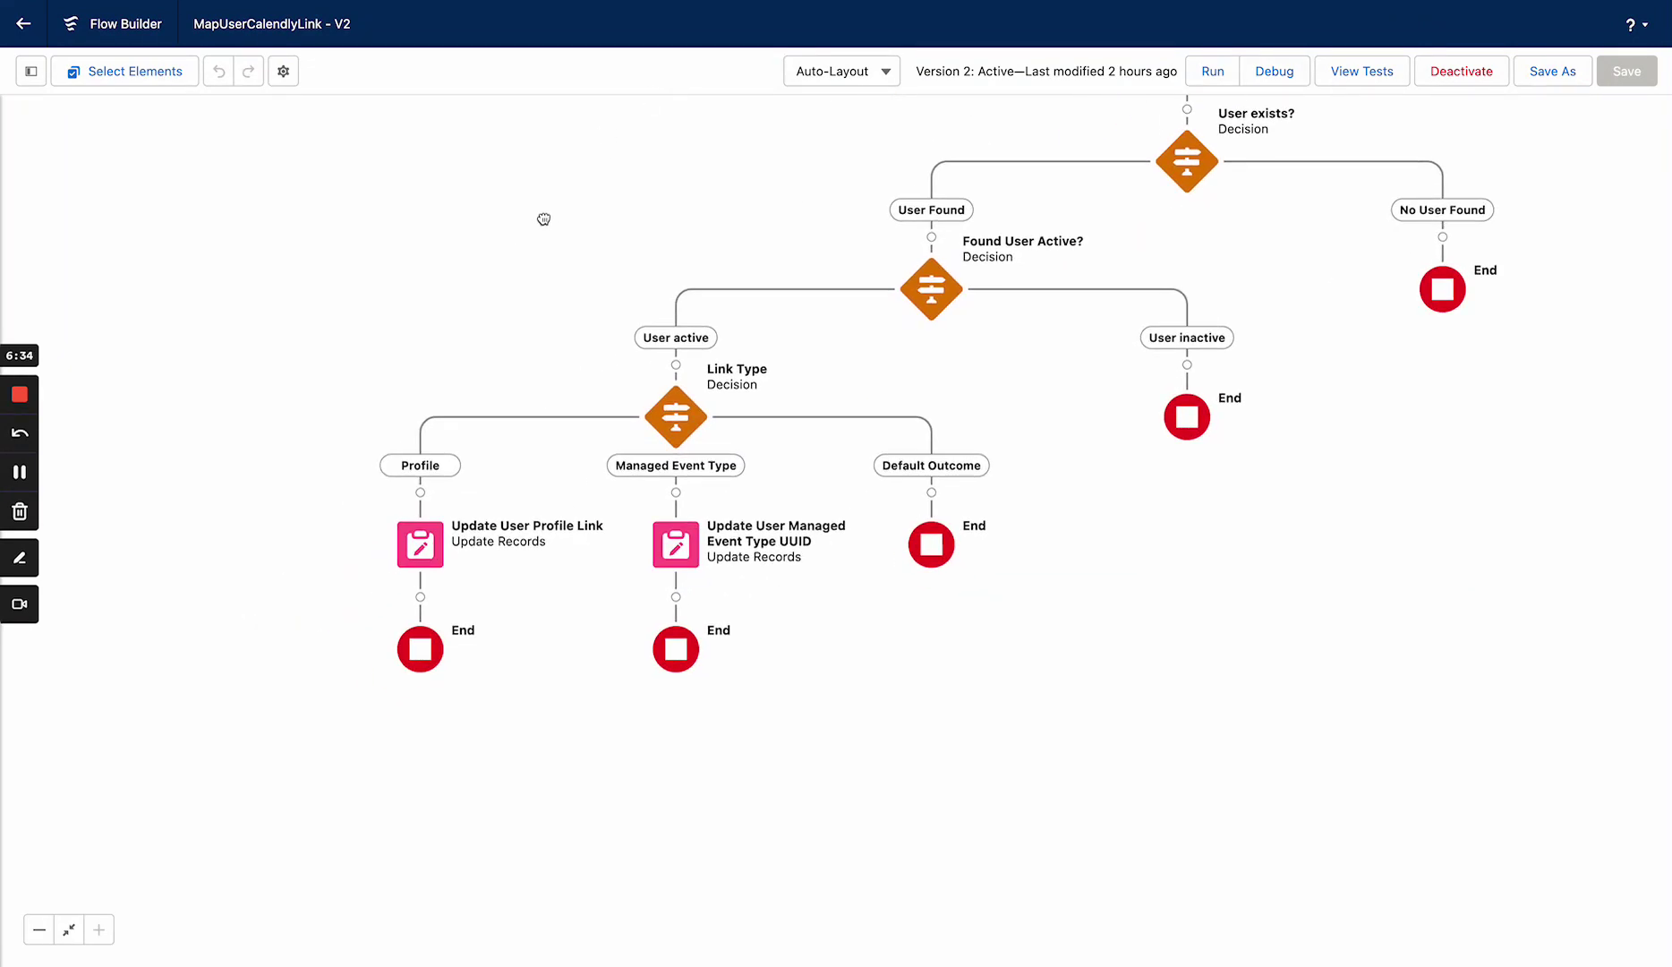
{"action": "double_click", "coordinate": [677, 421]}
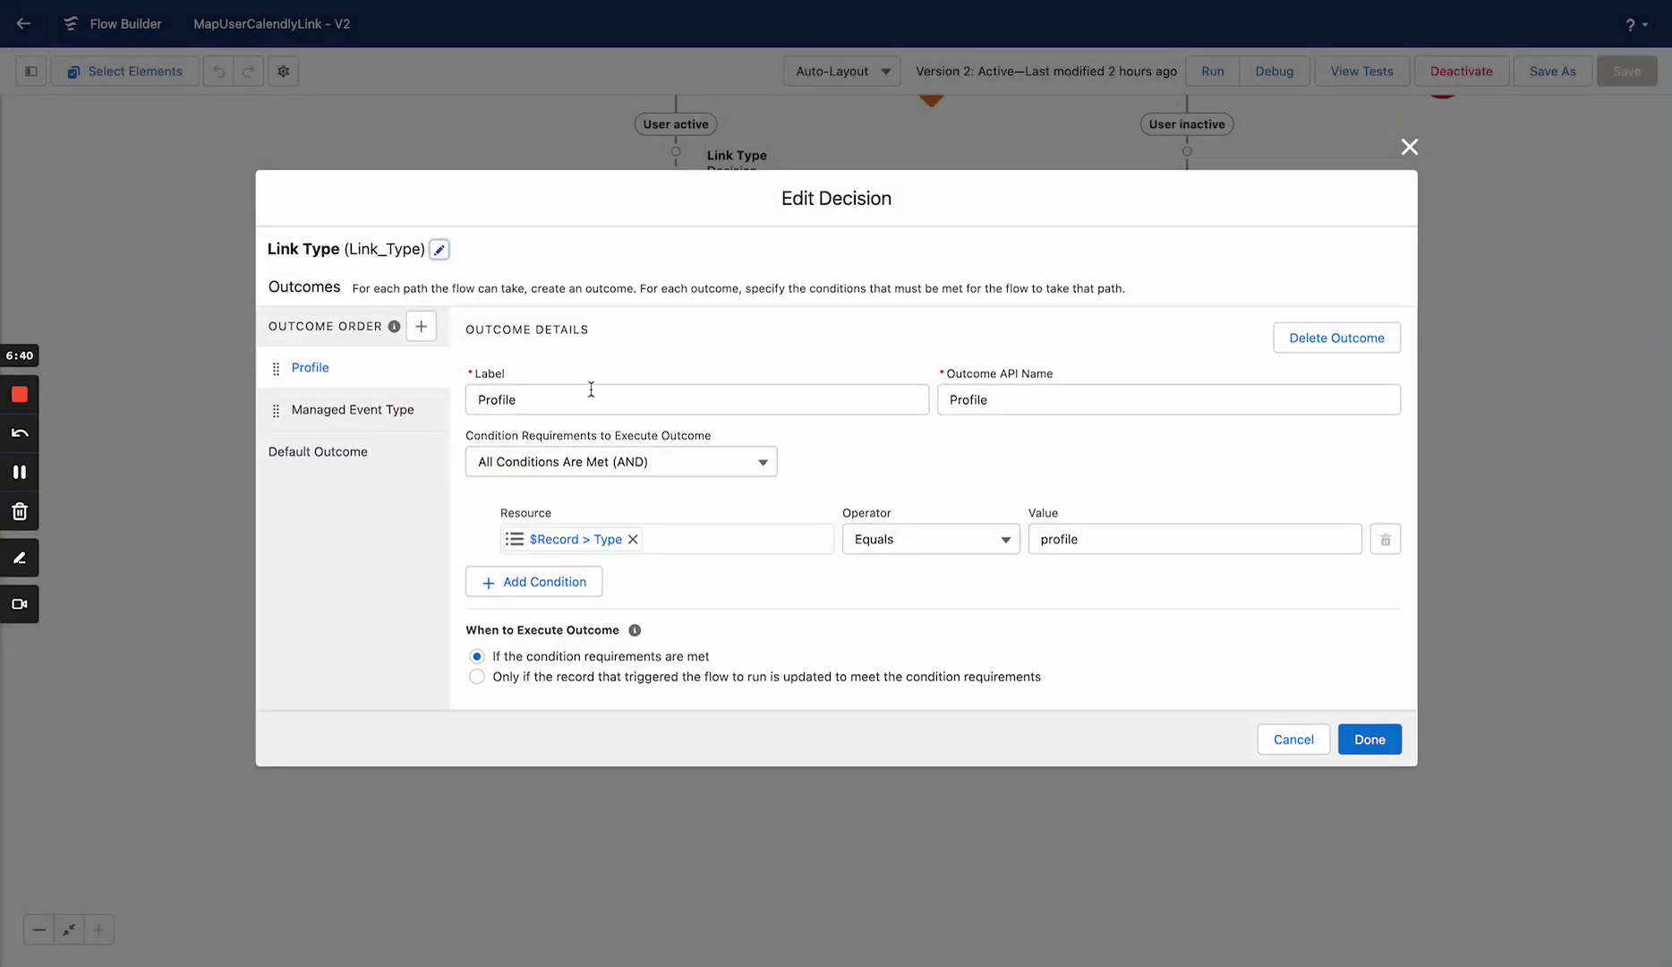
{"action": "left_click", "coordinate": [400, 427]}
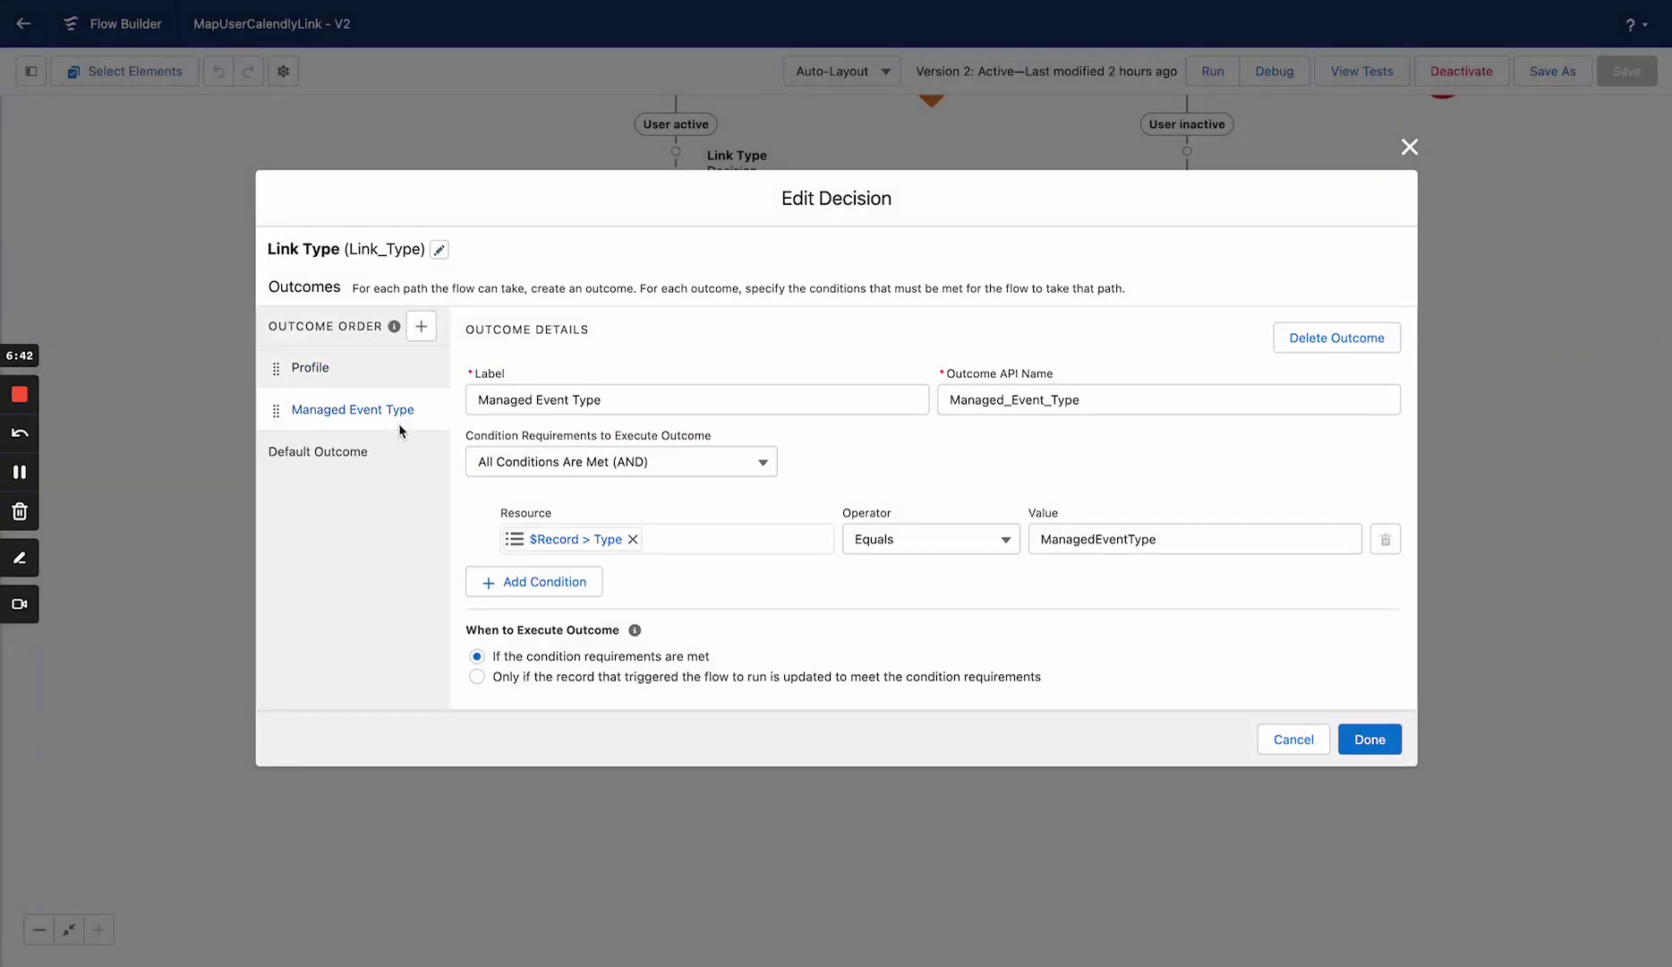
{"action": "left_click", "coordinate": [361, 375]}
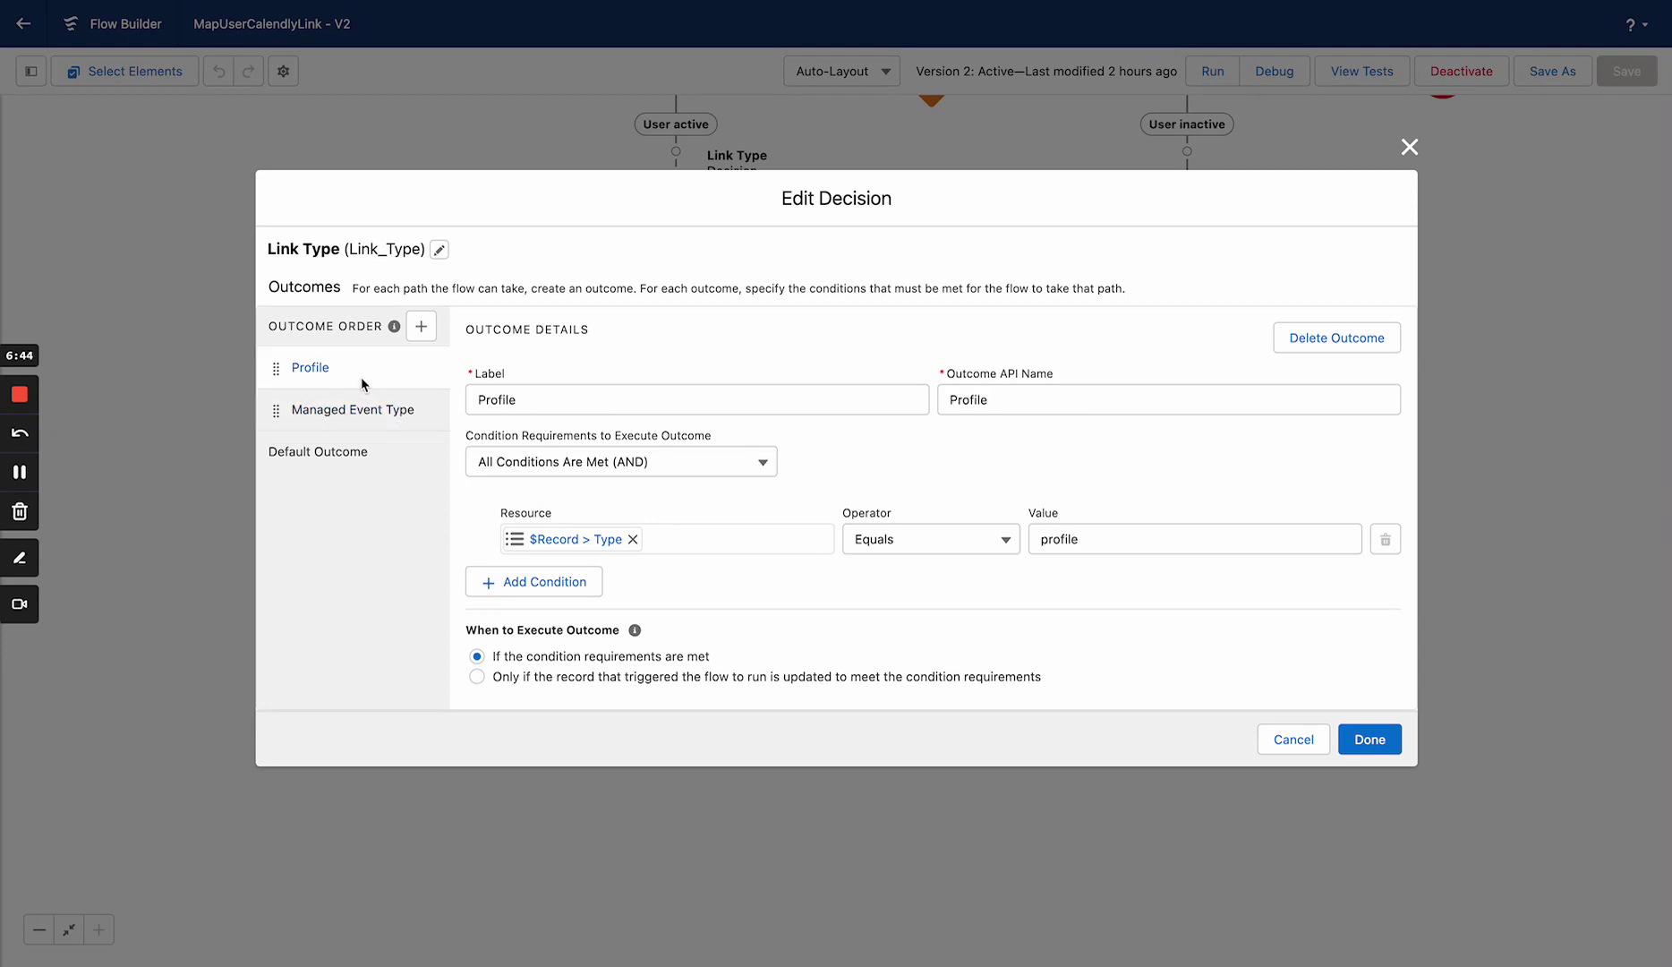
{"action": "left_click", "coordinate": [1409, 147]}
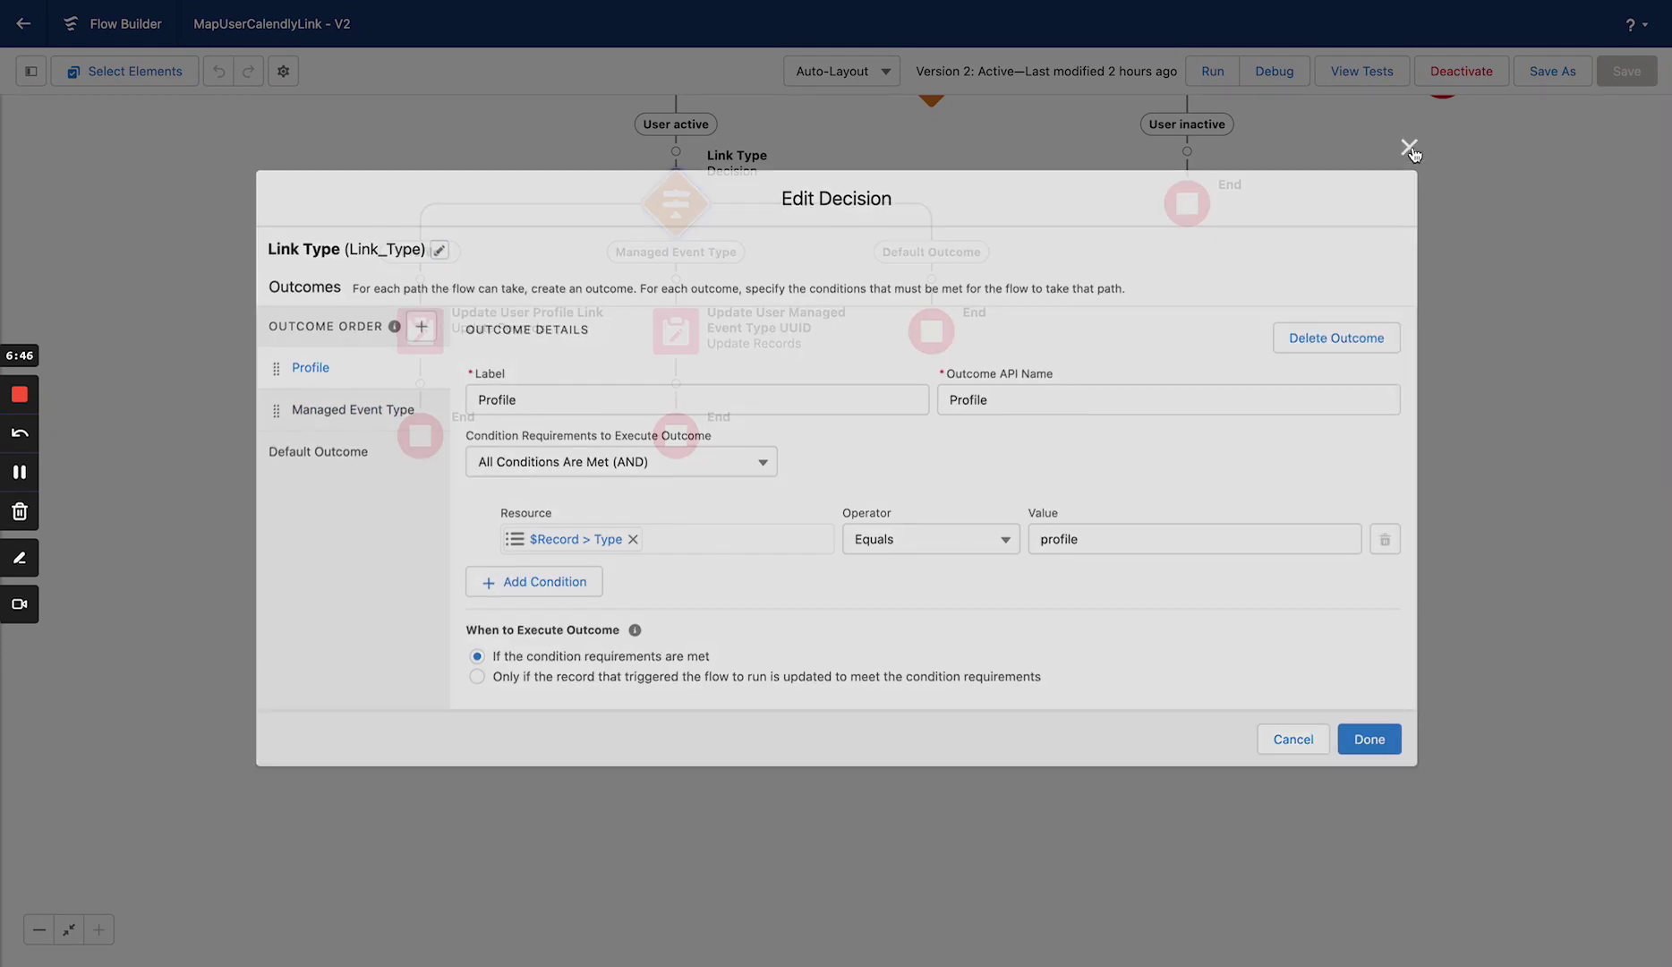
{"action": "scroll", "coordinate": [878, 447], "scroll_direction": "up", "scroll_amount": 1}
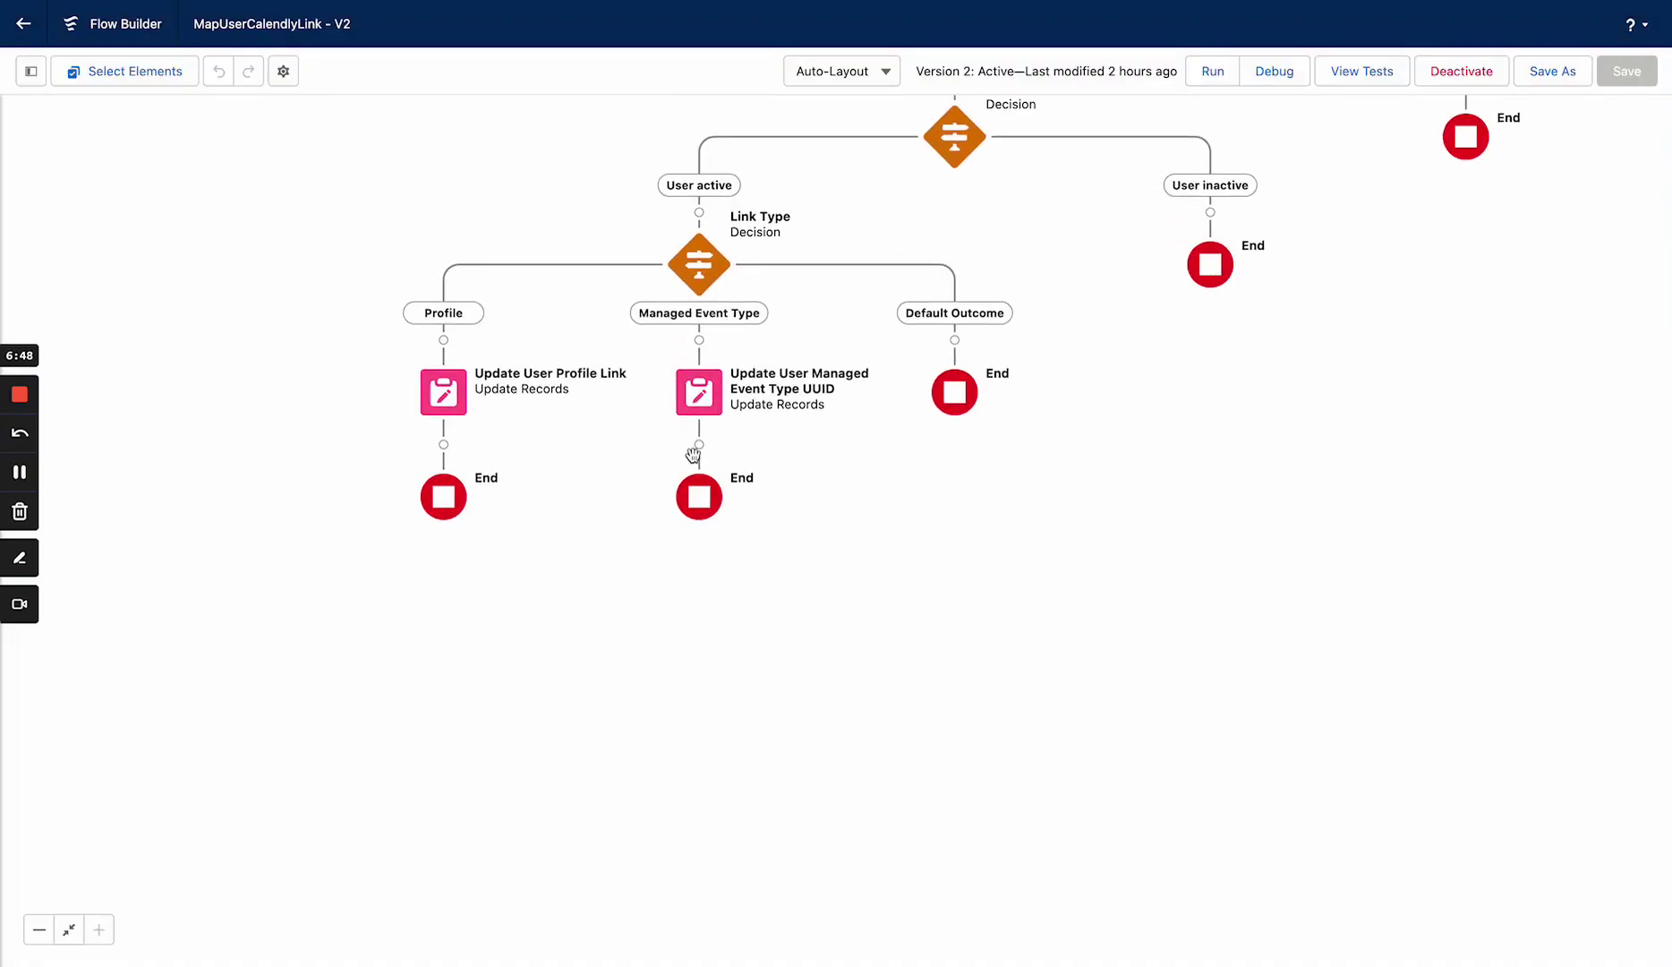
{"action": "left_click", "coordinate": [442, 409]}
{"action": "left_click", "coordinate": [443, 617]}
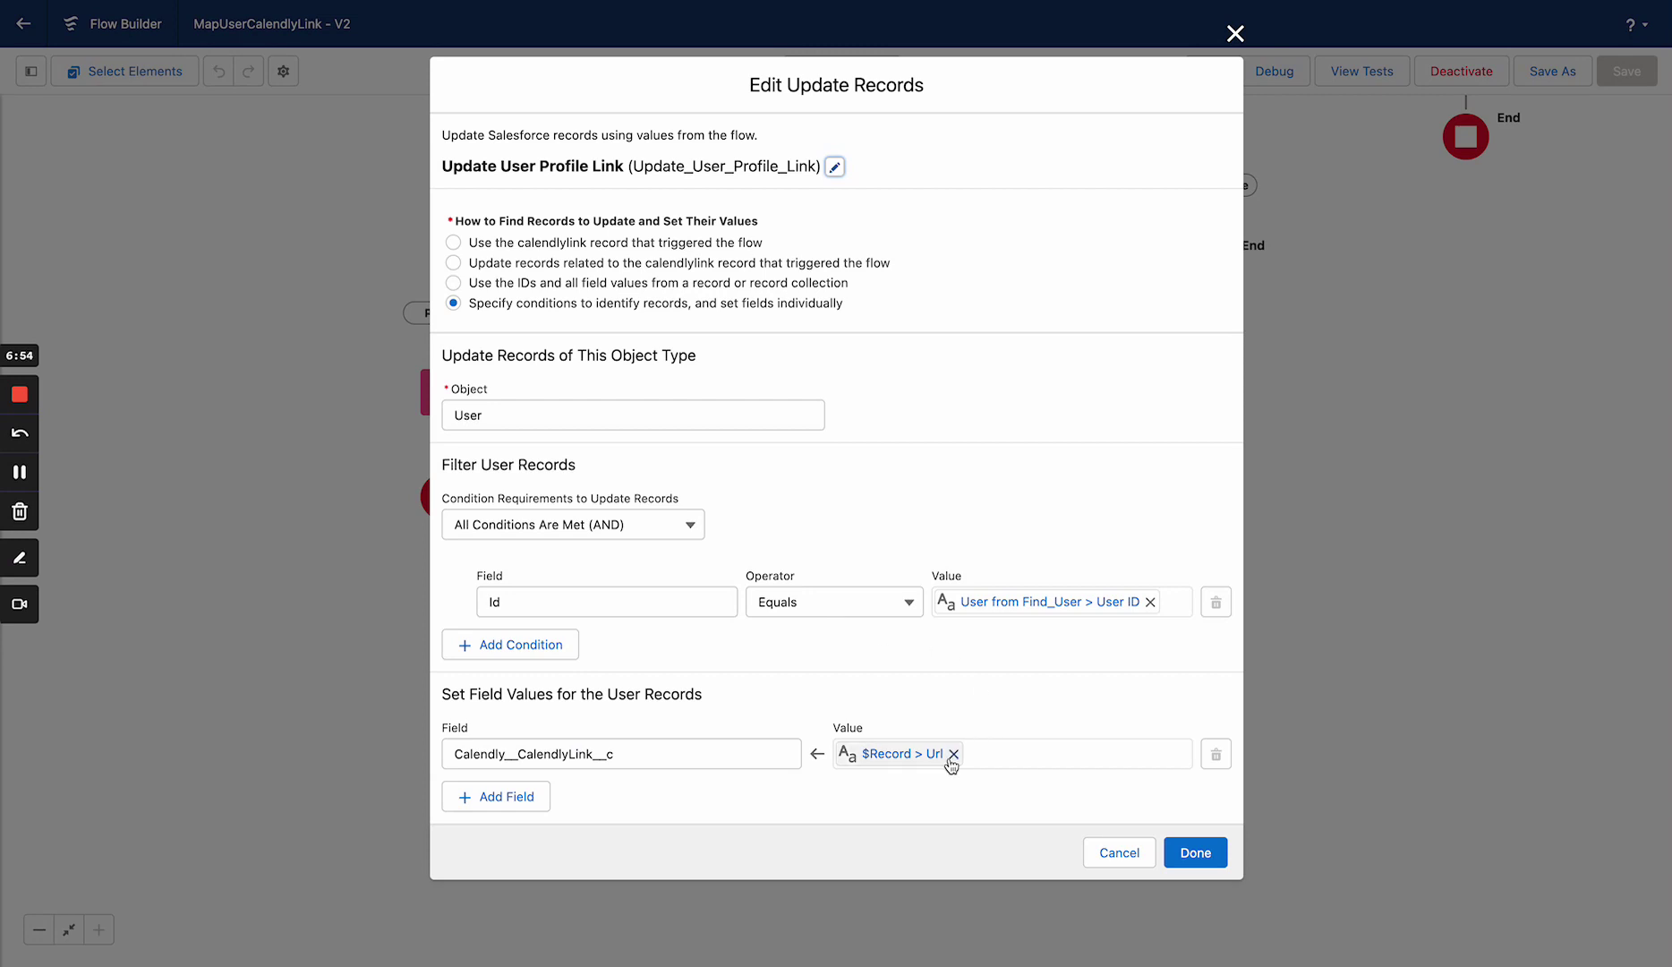
{"action": "left_click", "coordinate": [1236, 33]}
{"action": "double_click", "coordinate": [695, 400]}
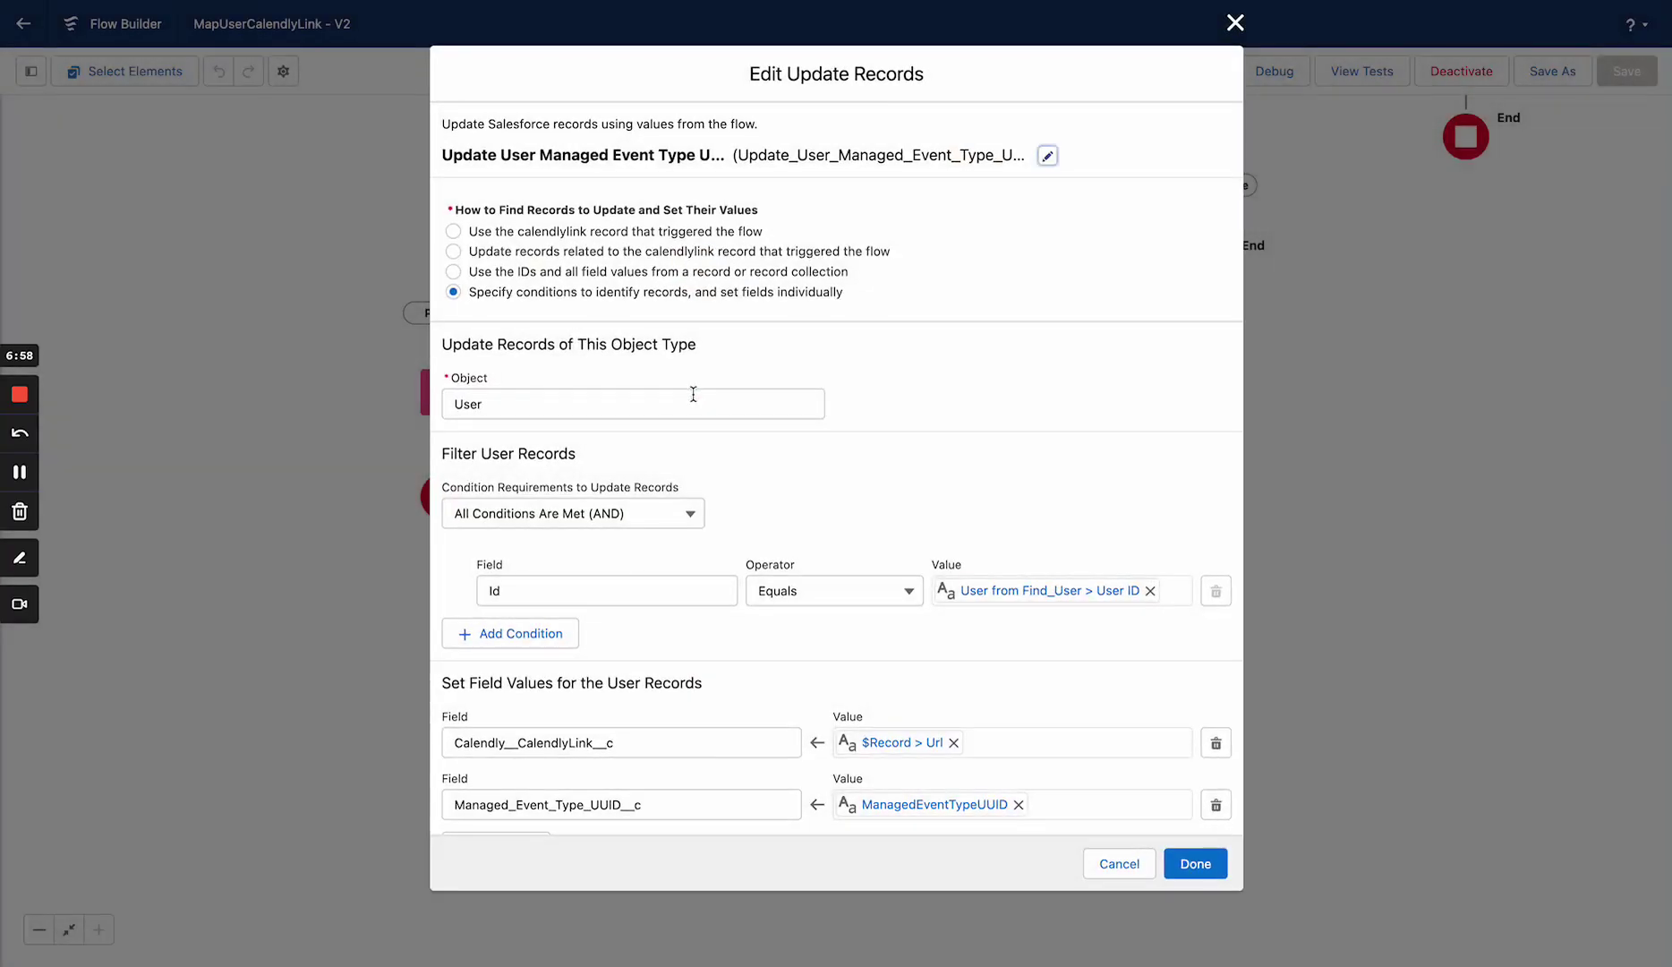
{"action": "scroll", "coordinate": [787, 495], "scroll_direction": "down", "scroll_amount": 1}
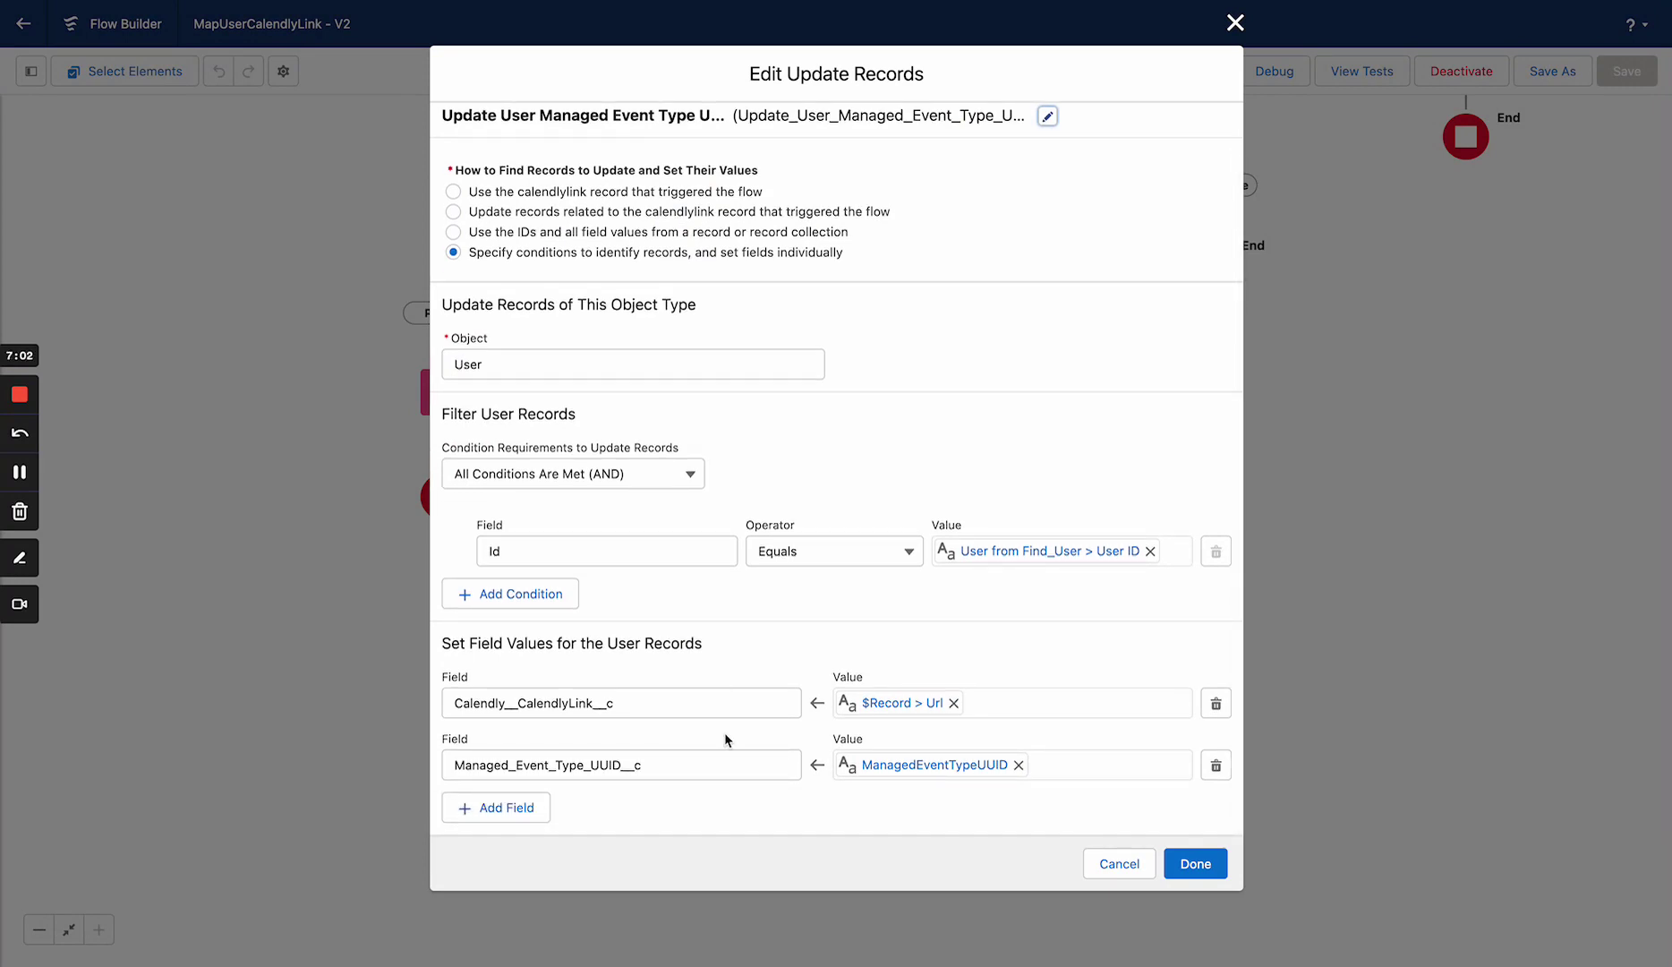
{"action": "left_click", "coordinate": [574, 766]}
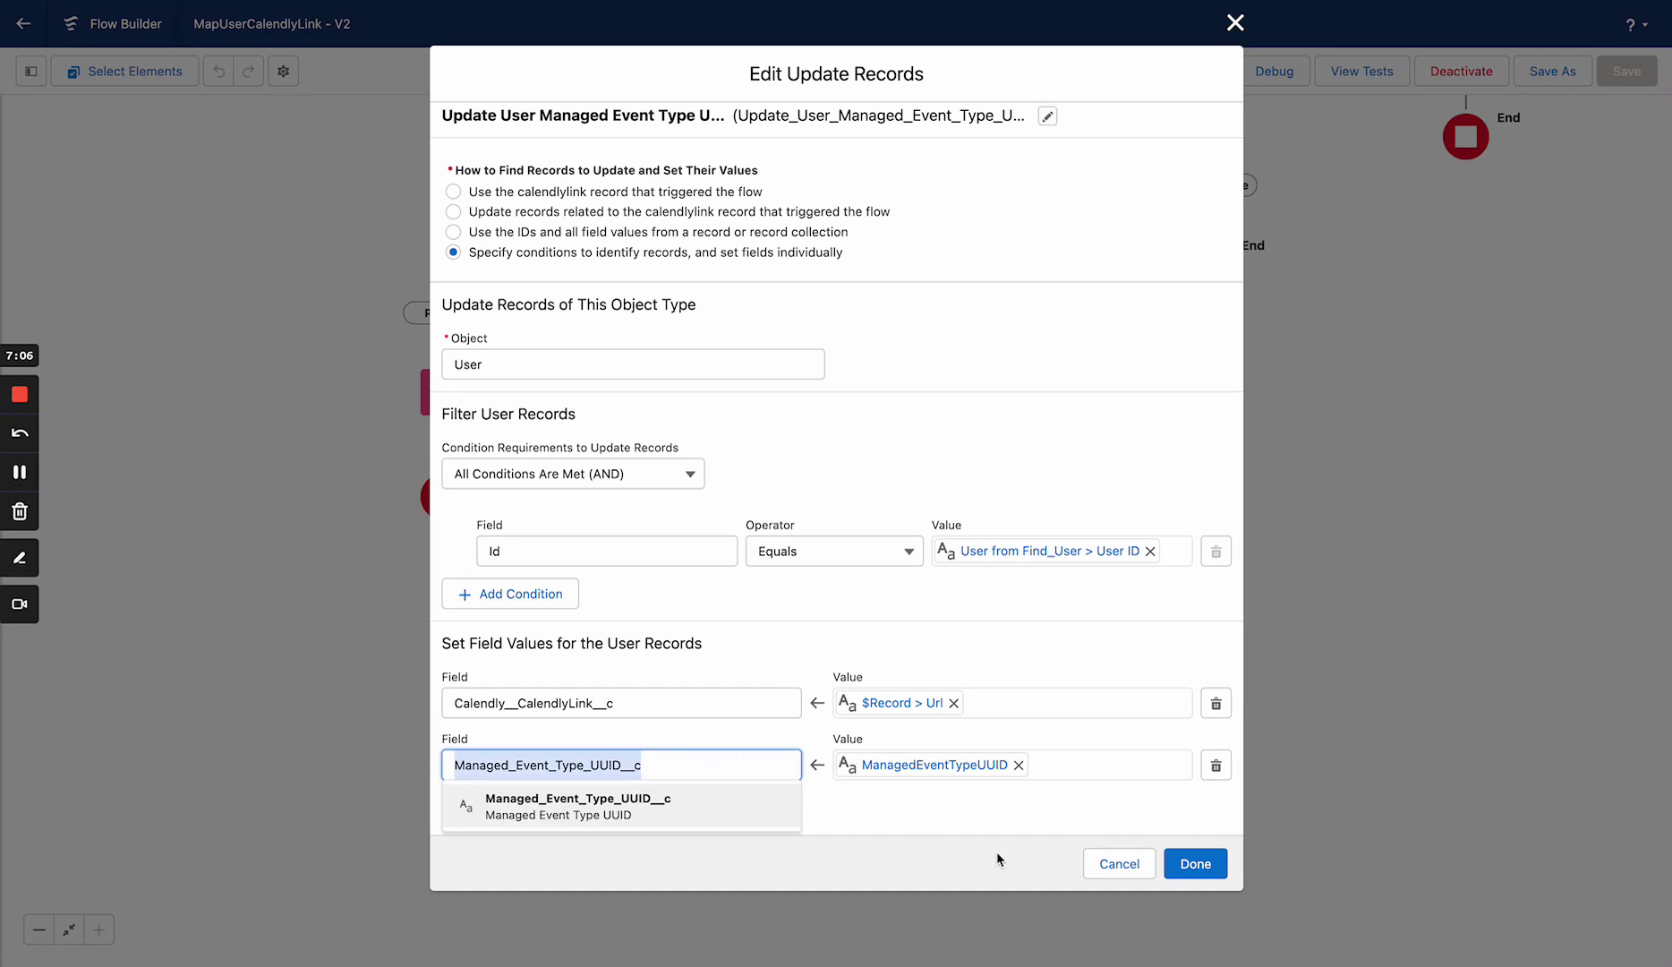
{"action": "left_click", "coordinate": [1008, 819]}
{"action": "left_click", "coordinate": [955, 767]}
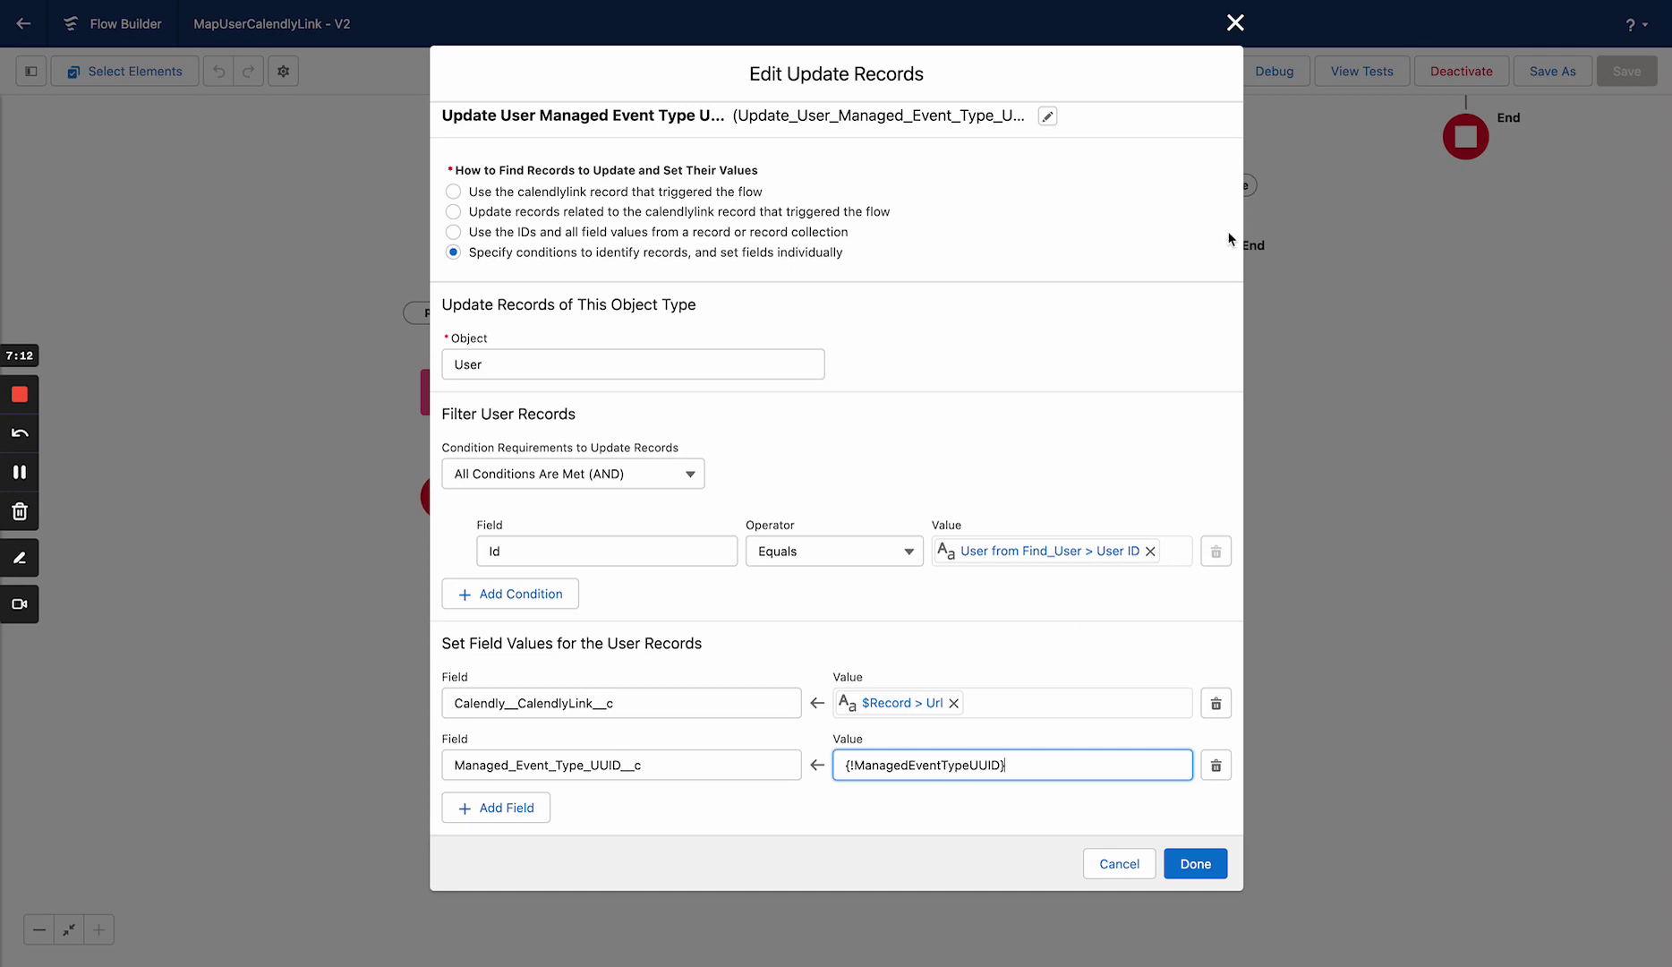
{"action": "left_click", "coordinate": [1236, 23]}
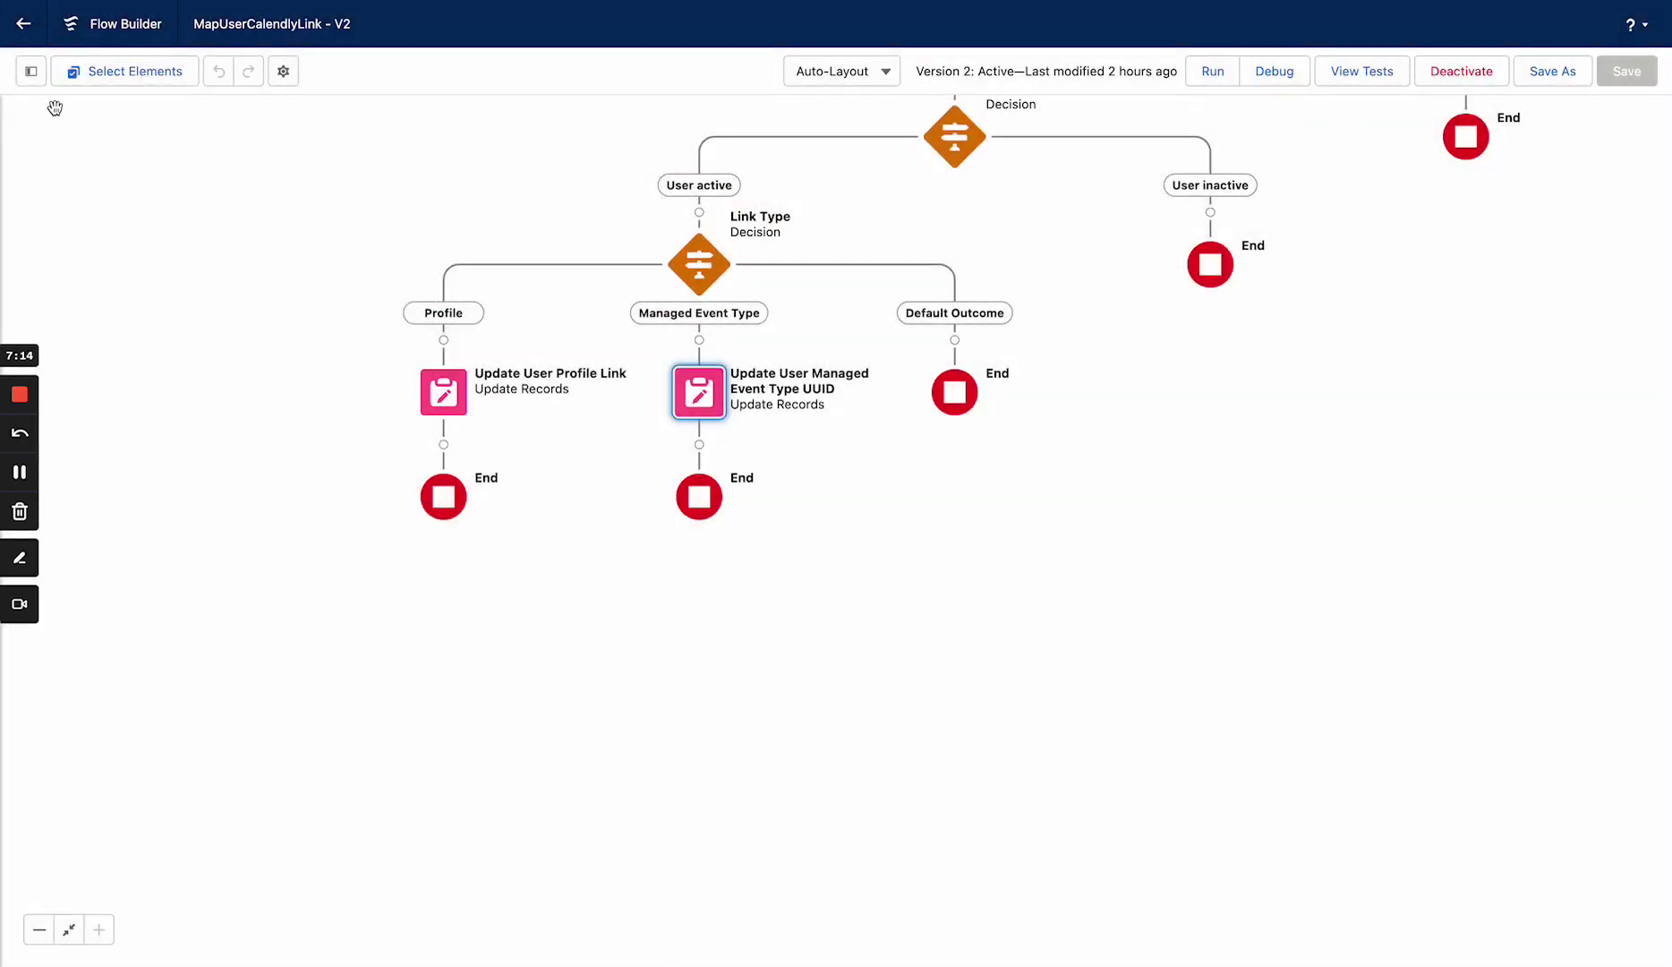
Step: Review the ManagedEventTypeUUID formula, which uses SUBSTITUTE to strip the 'ManagedEventType-' prefix from the External Id
{"action": "left_click", "coordinate": [31, 71]}
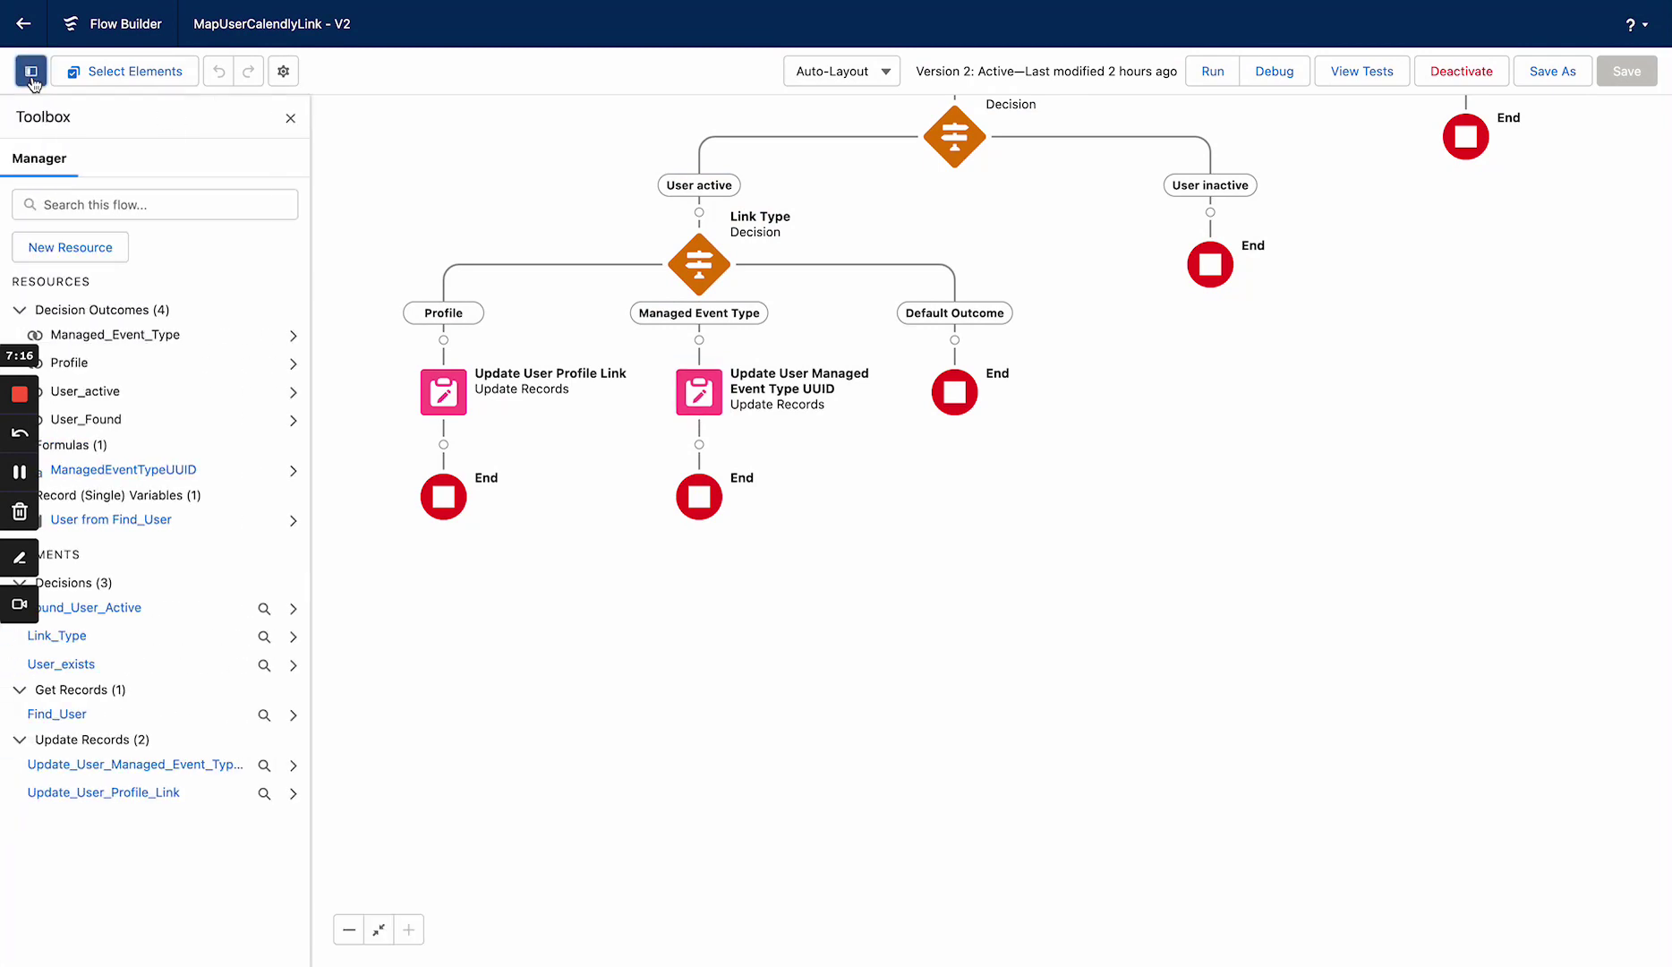
{"action": "left_click", "coordinate": [175, 470]}
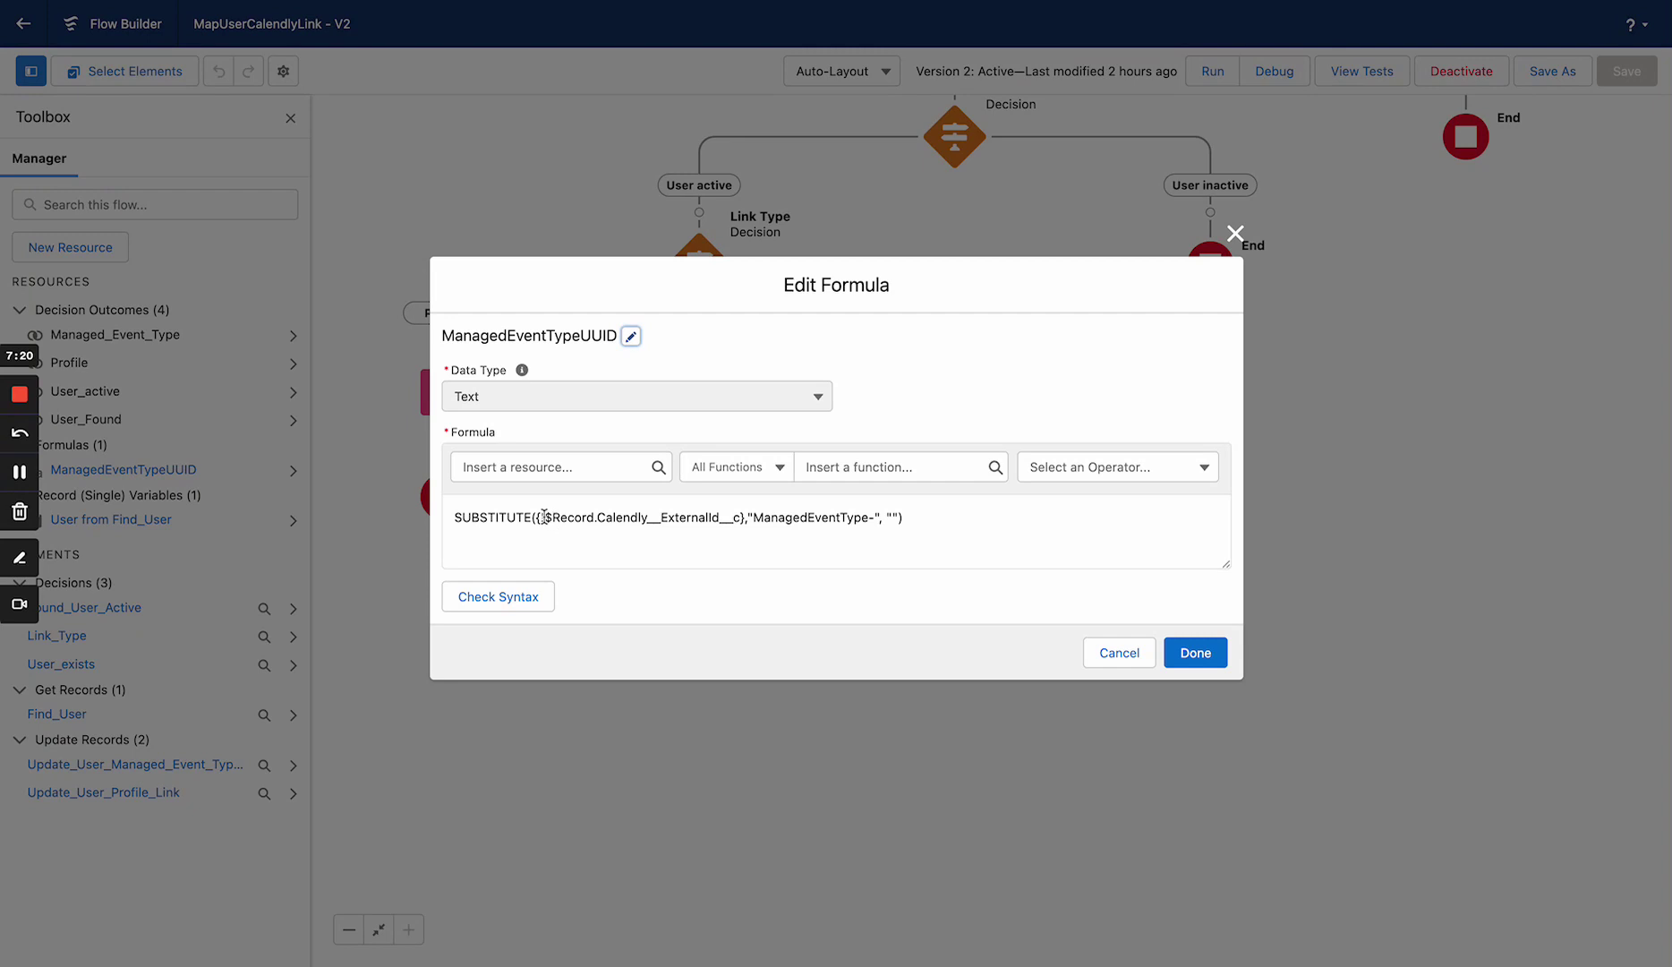
{"action": "left_click_drag", "start_coordinate": [542, 518], "coordinate": [740, 519]}
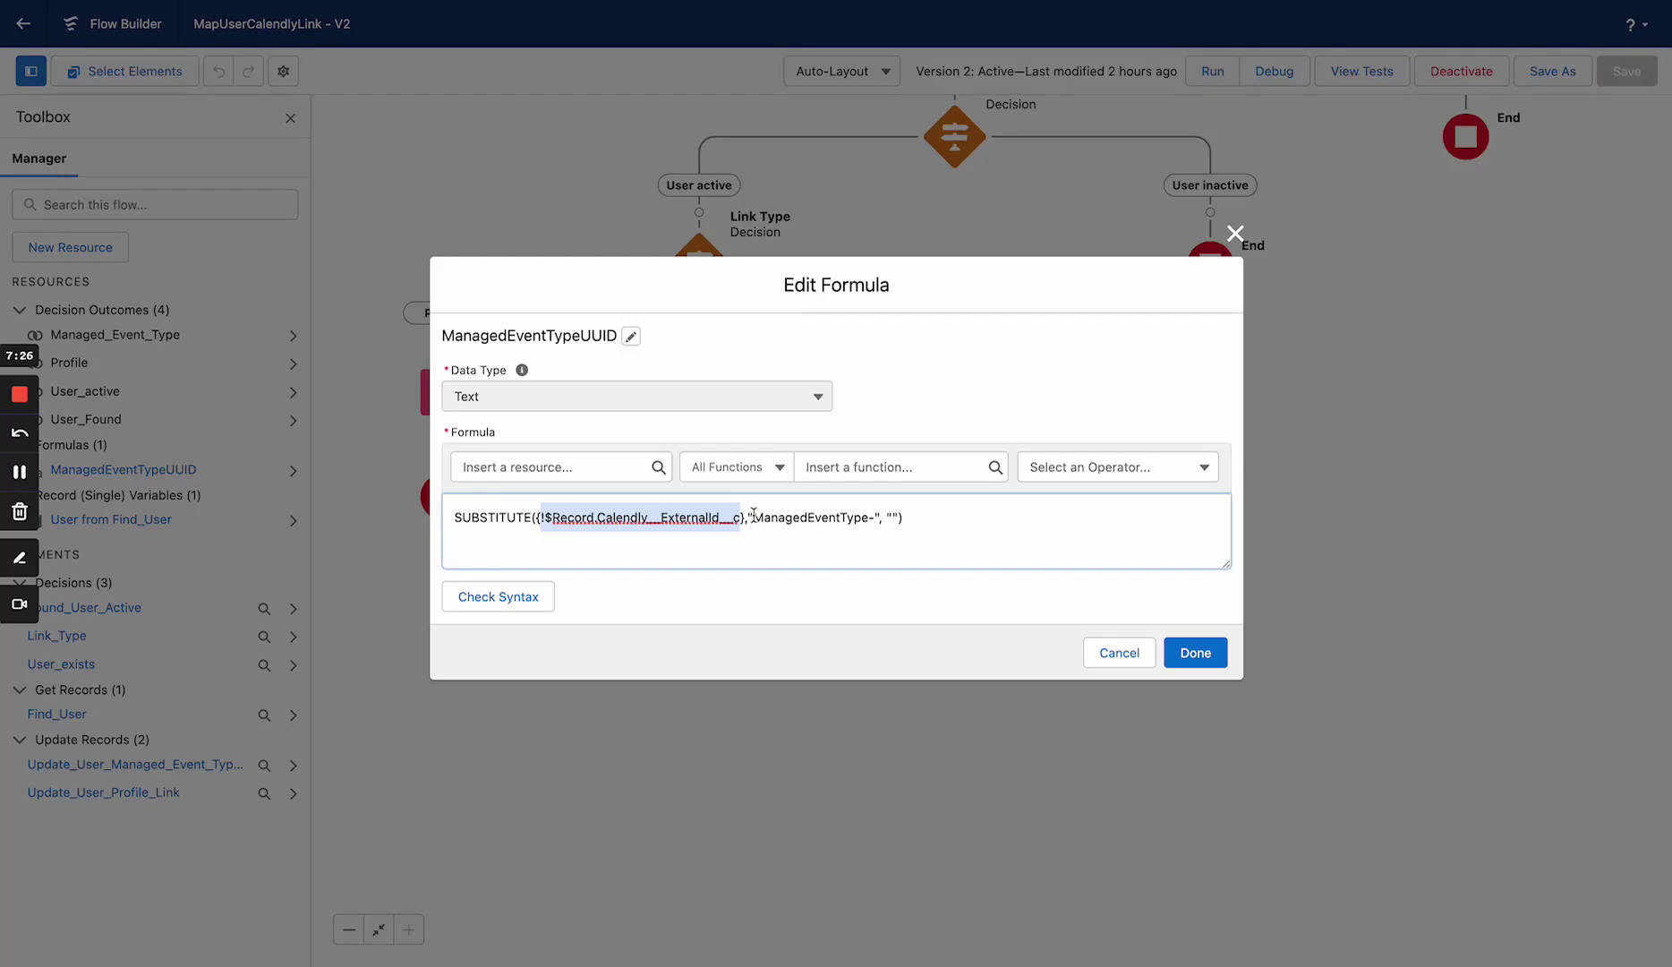
{"action": "left_click_drag", "start_coordinate": [752, 518], "coordinate": [873, 517]}
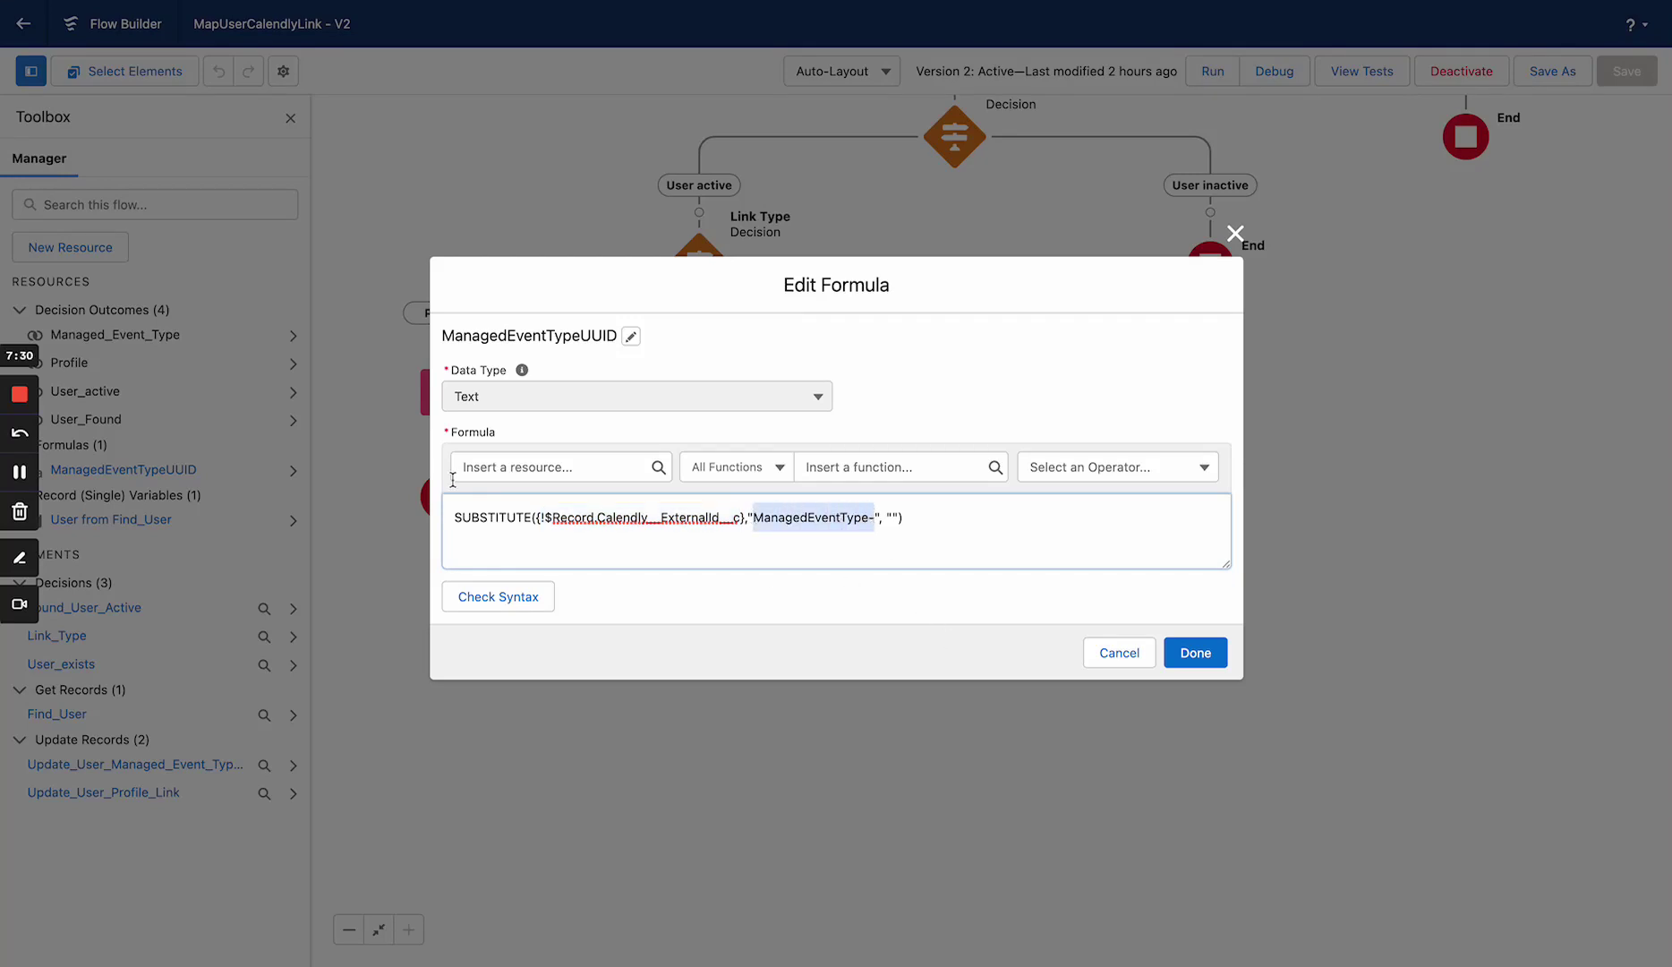
{"action": "double_click", "coordinate": [481, 512]}
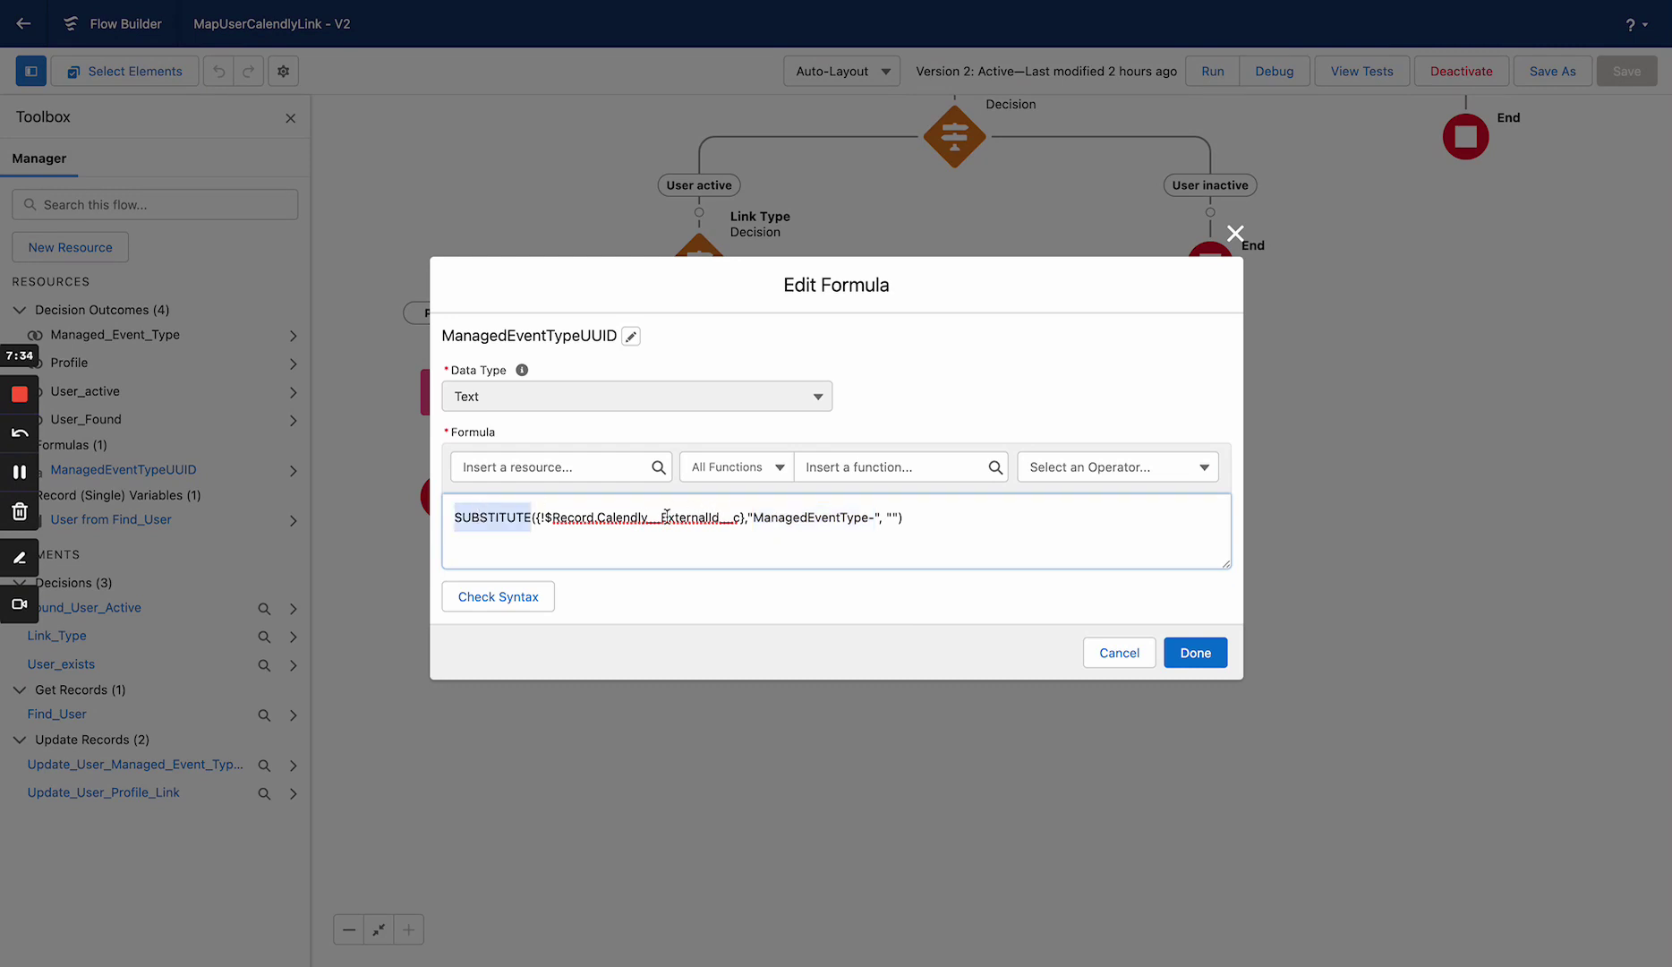
{"action": "left_click_drag", "start_coordinate": [753, 518], "coordinate": [867, 524]}
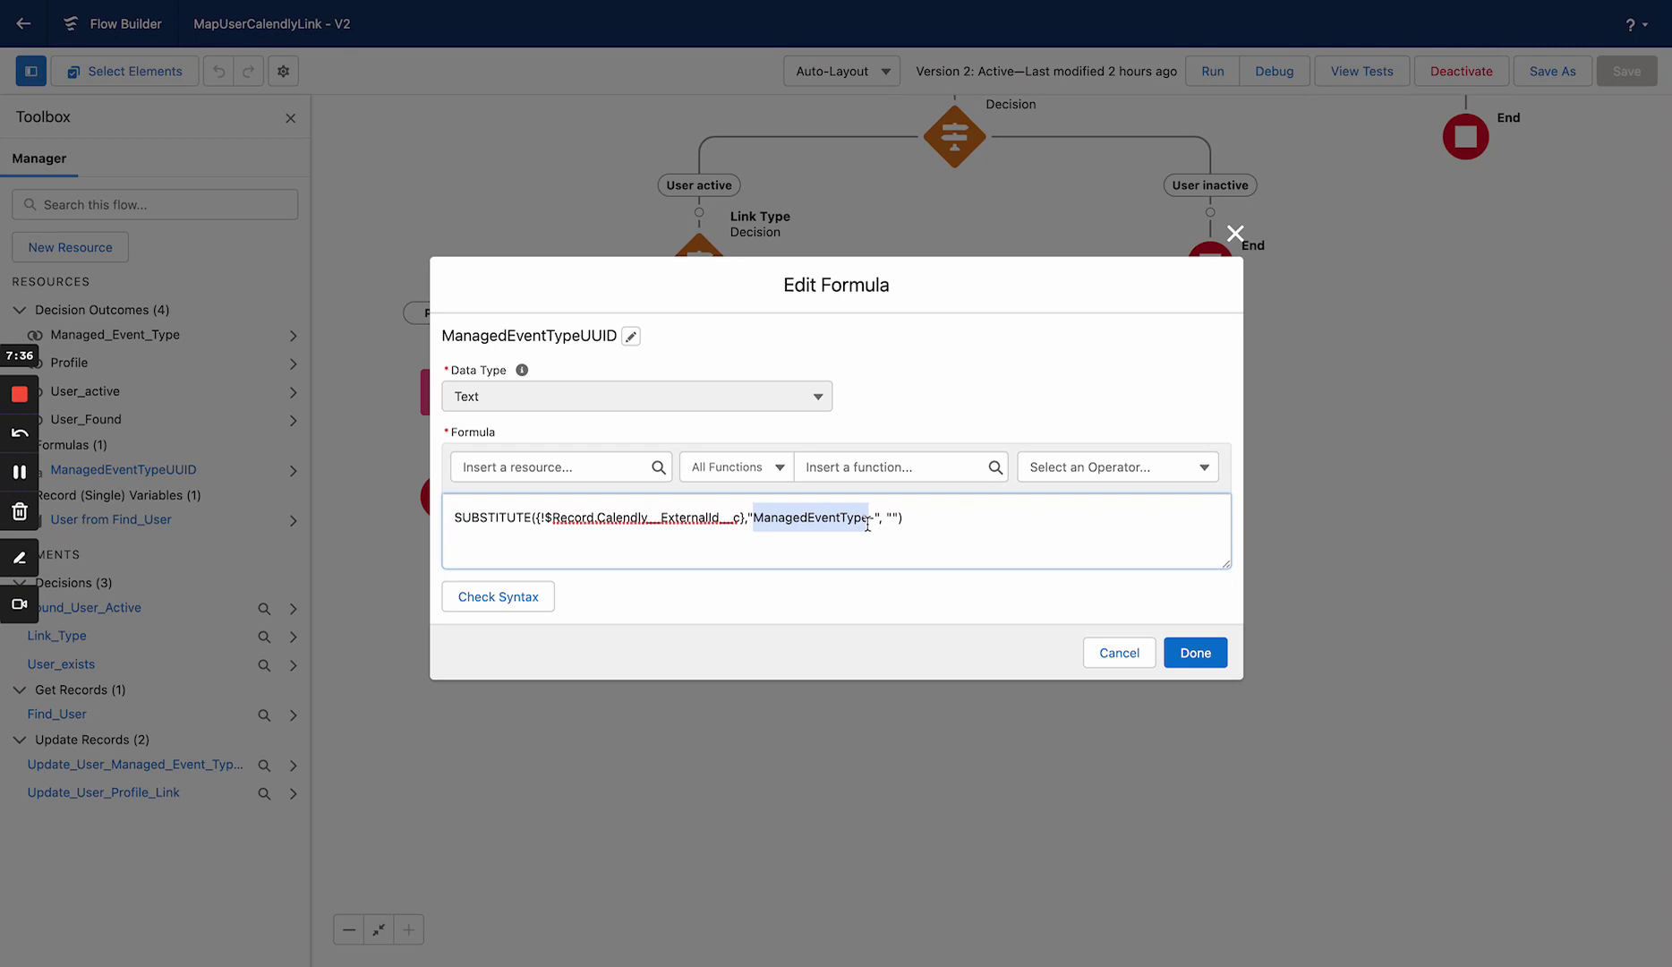
{"action": "left_click", "coordinate": [892, 517]}
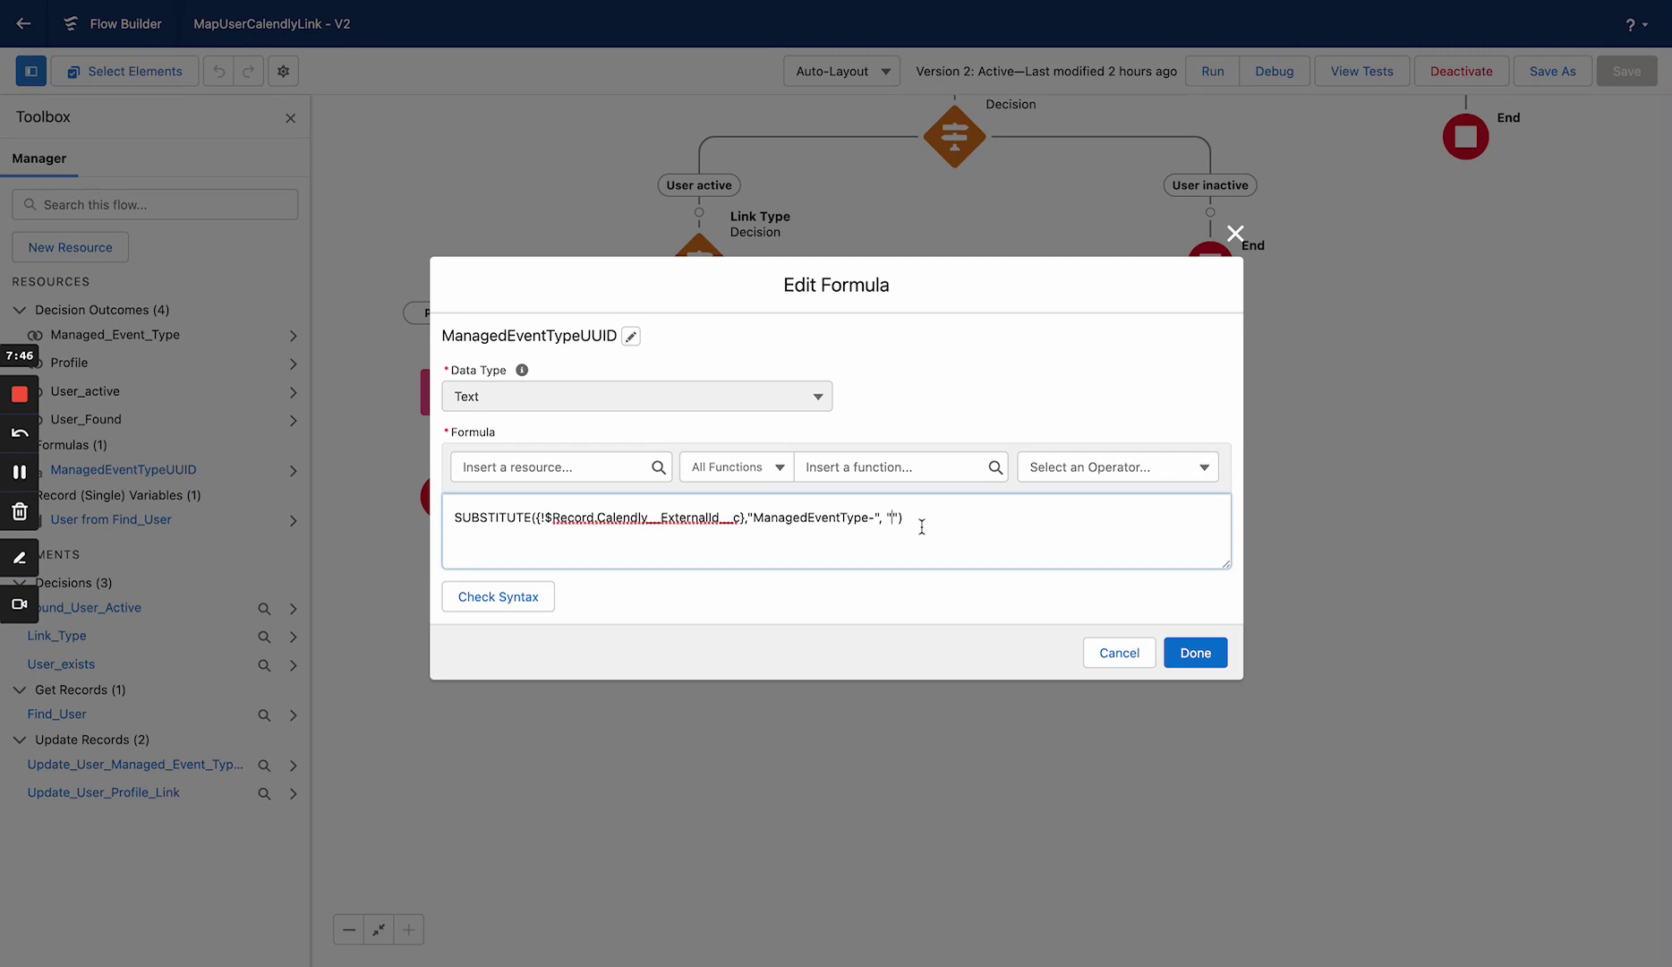
{"action": "left_click", "coordinate": [1181, 645]}
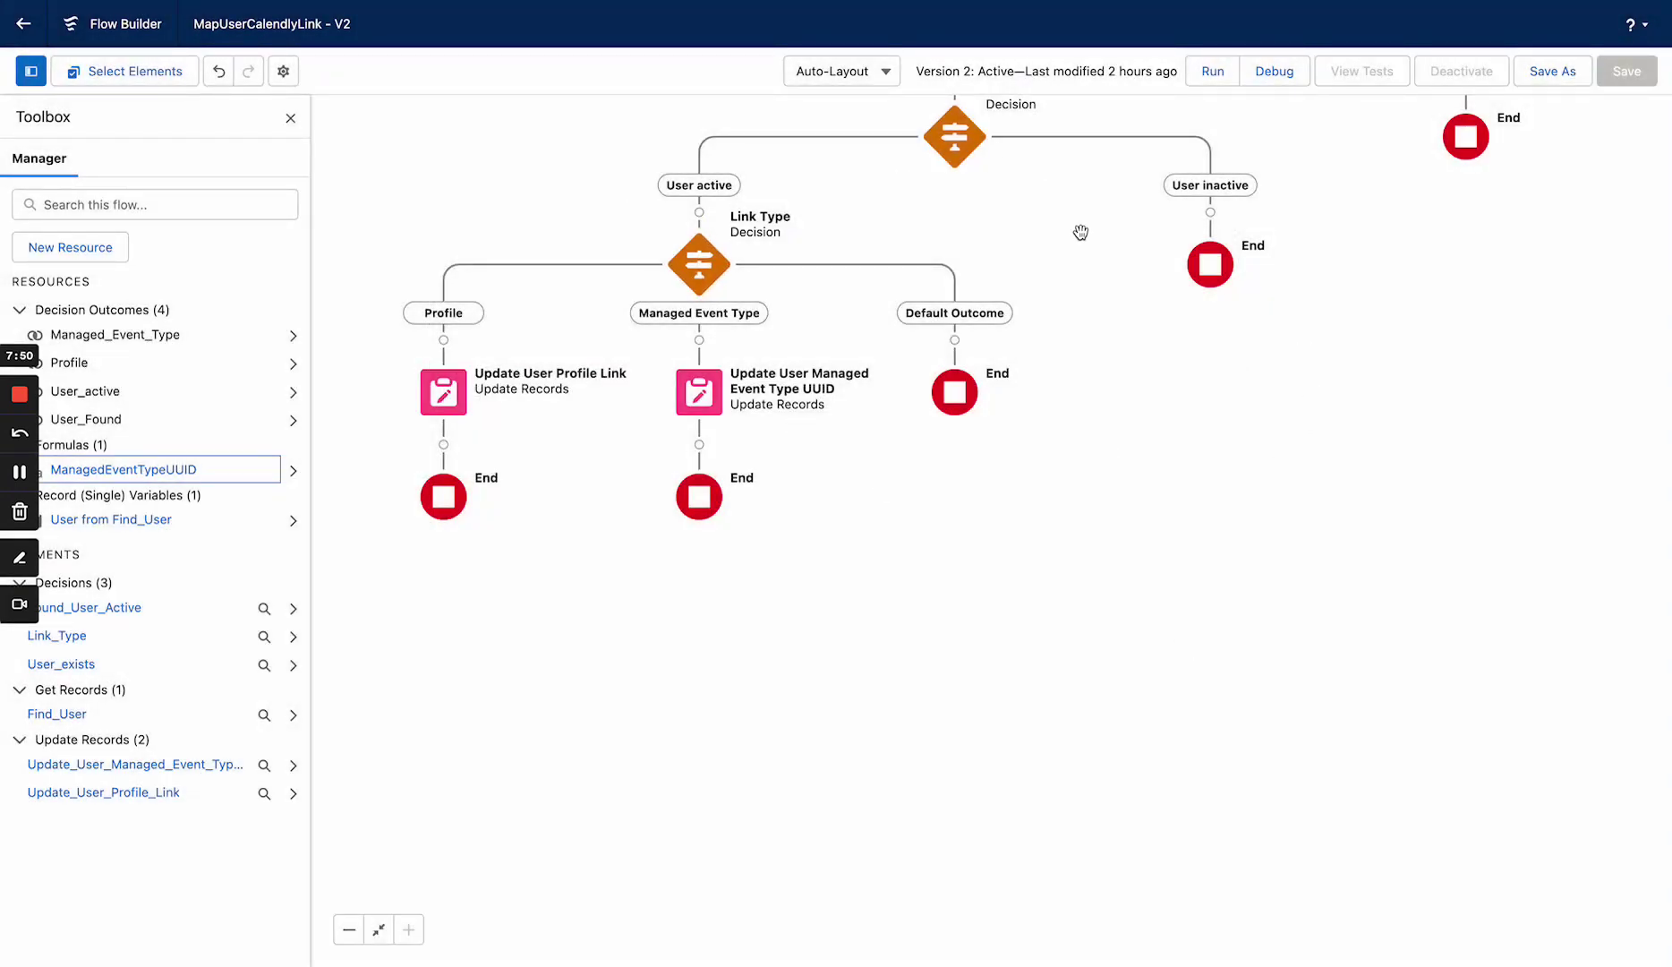
Step: Pan the flow canvas to the start of the flow, then back to the Link Type branches
{"action": "left_click_drag", "start_coordinate": [1078, 229], "coordinate": [1127, 653]}
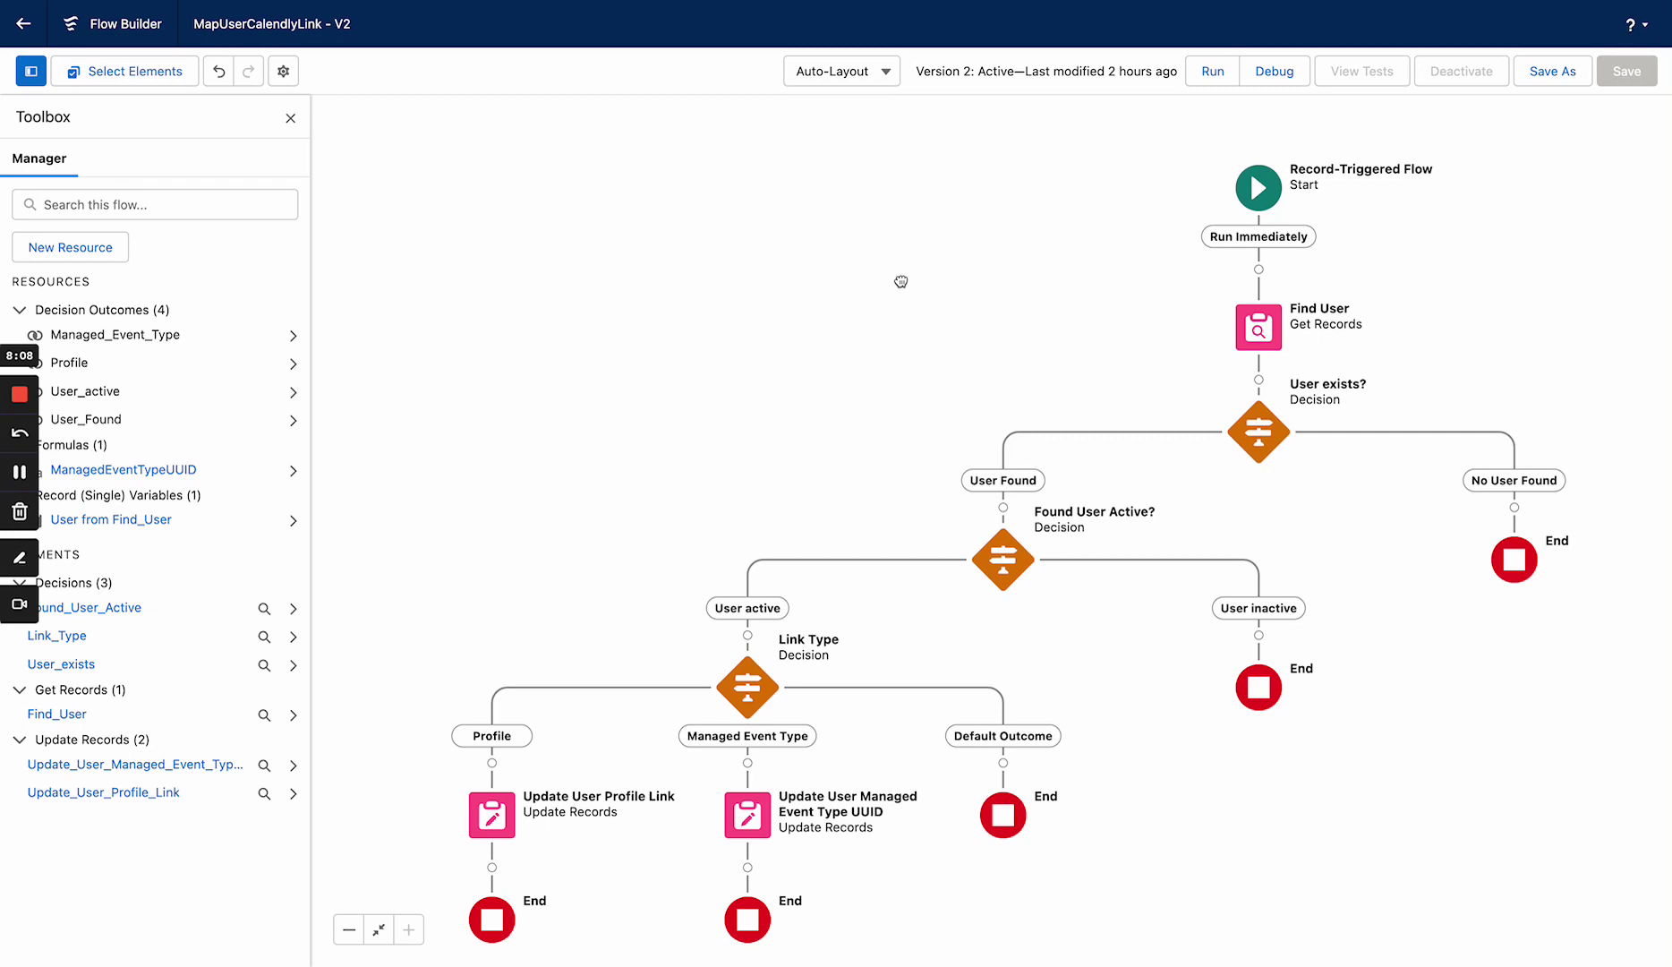
{"action": "left_click_drag", "start_coordinate": [900, 280], "coordinate": [847, 138]}
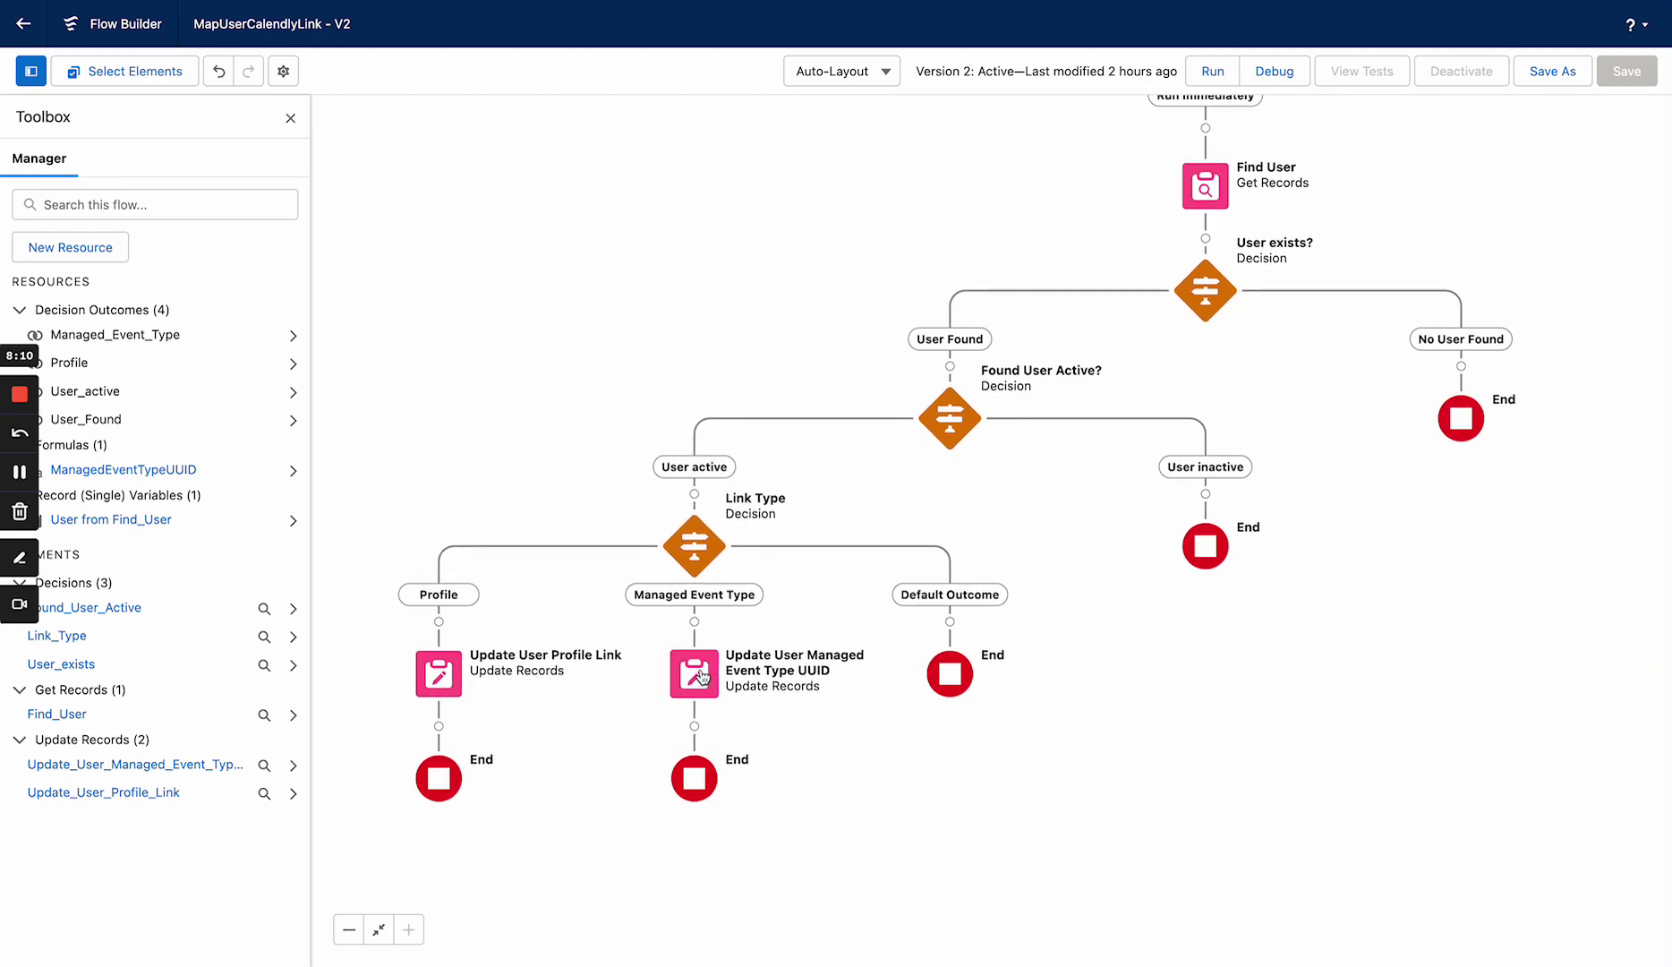
Step: Open the Link Type decision for editing and select its Managed Event Type outcome
{"action": "left_click", "coordinate": [699, 544]}
{"action": "left_click", "coordinate": [698, 543]}
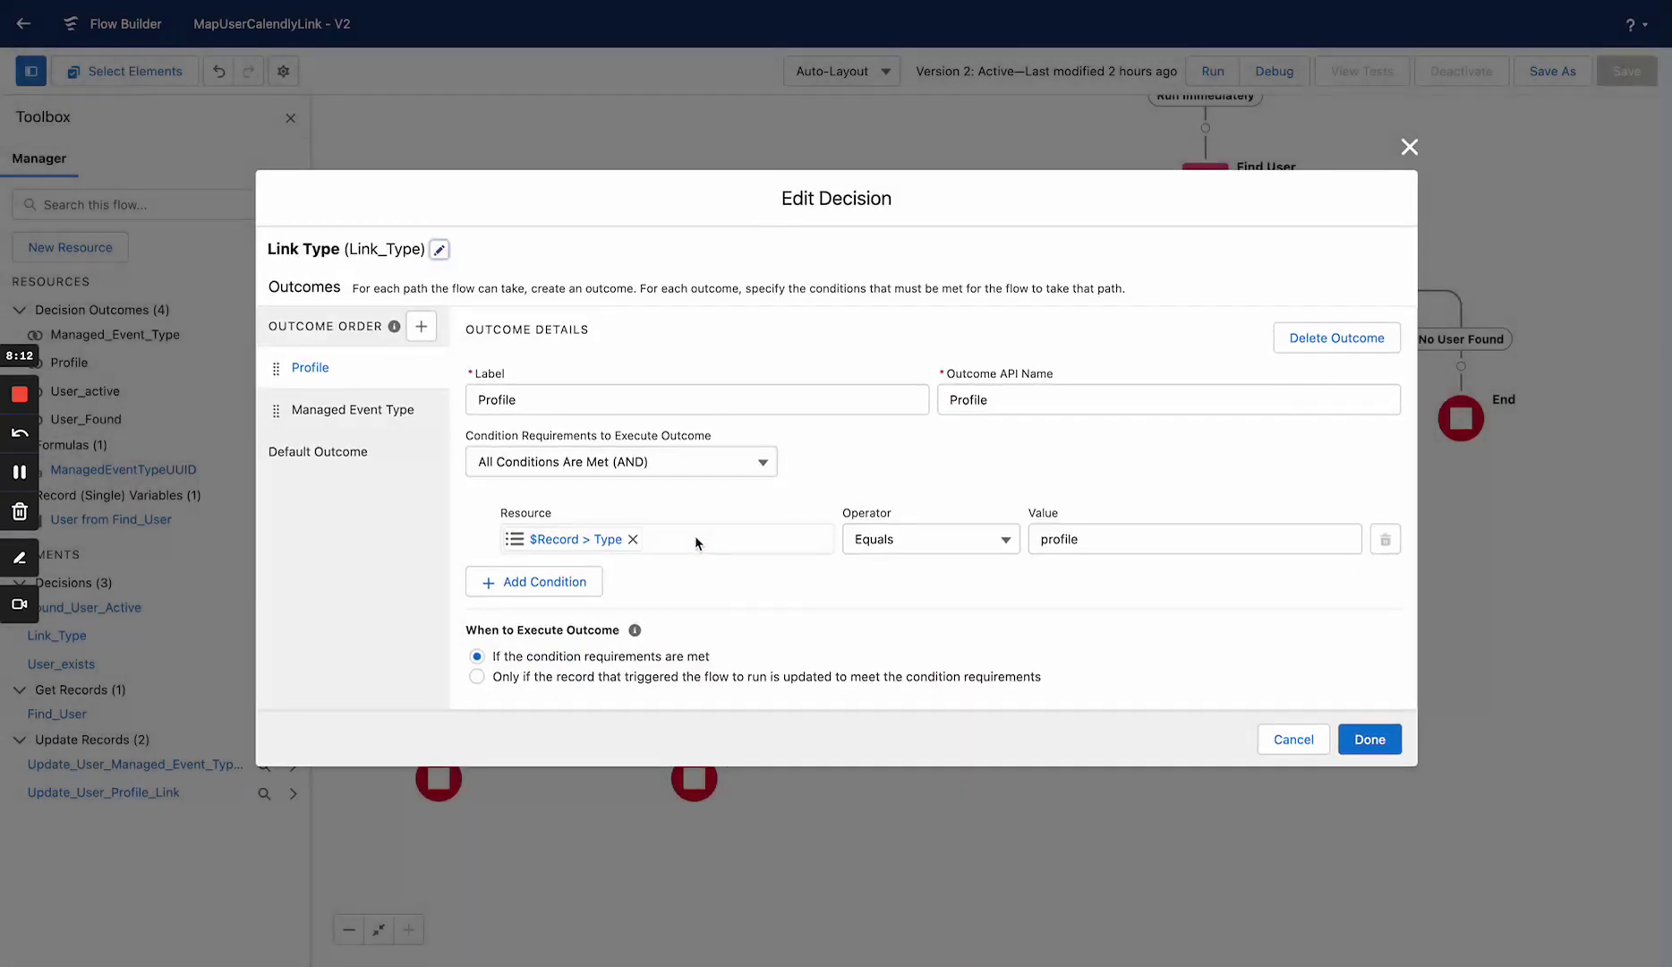
{"action": "left_click", "coordinate": [356, 410]}
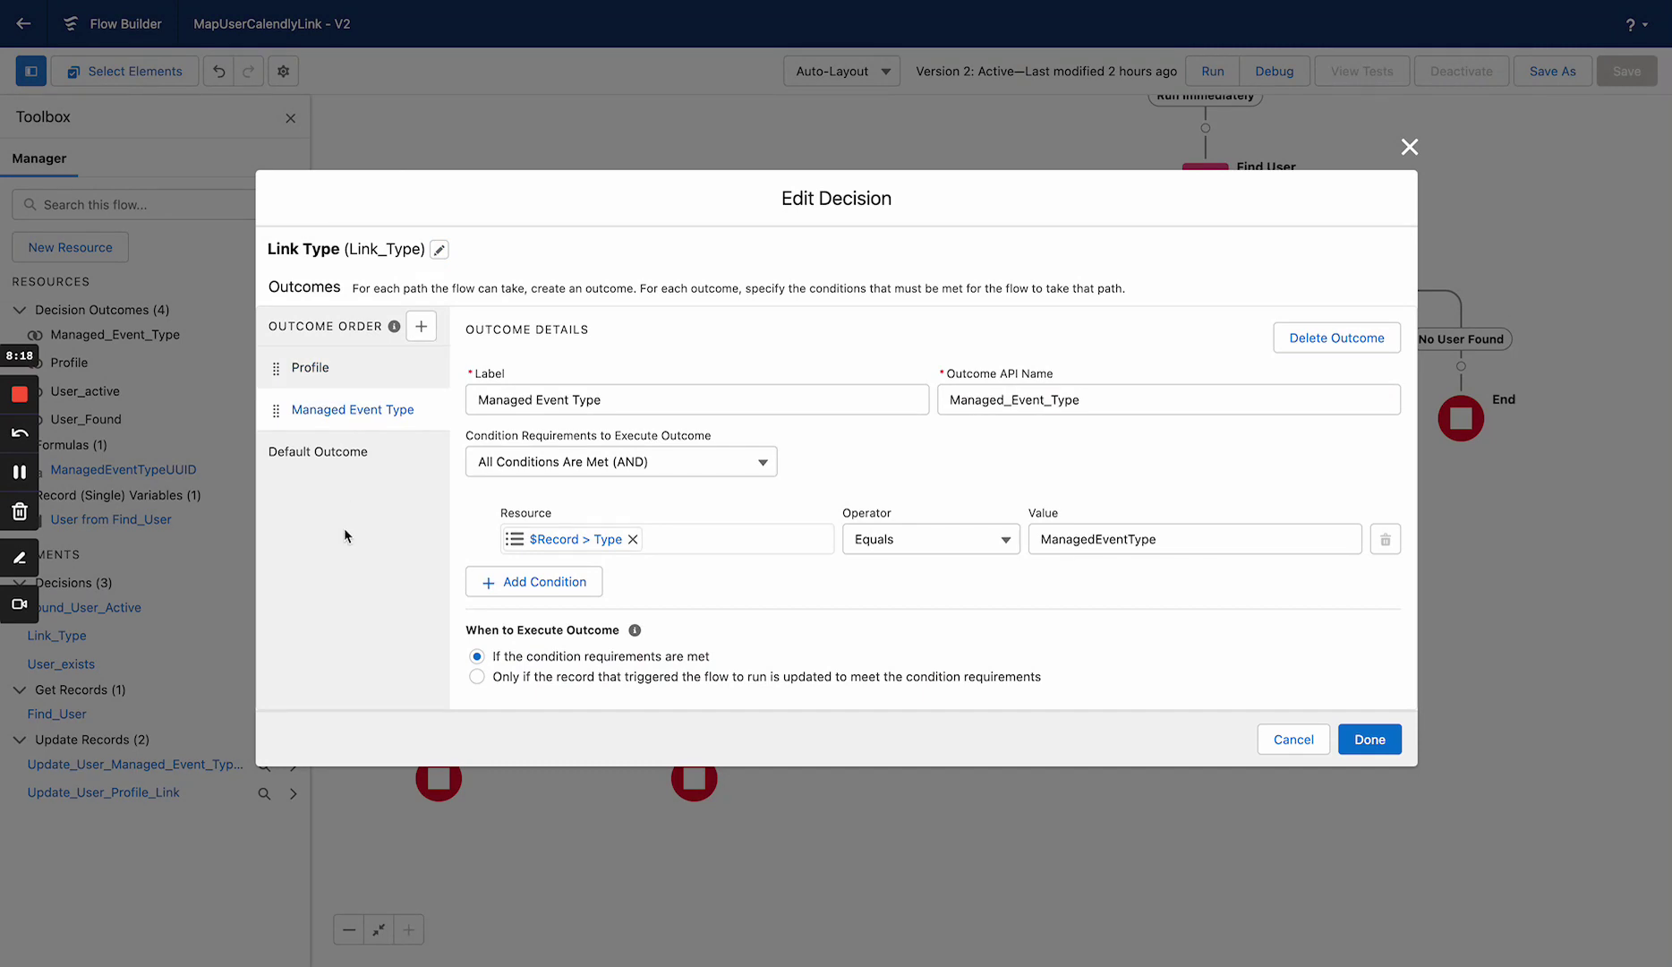
Step: Add a second condition: $Record > Calendly__Name__c Equals '30 Minute Meeting'
{"action": "left_click", "coordinate": [511, 584]}
{"action": "left_click", "coordinate": [560, 568]}
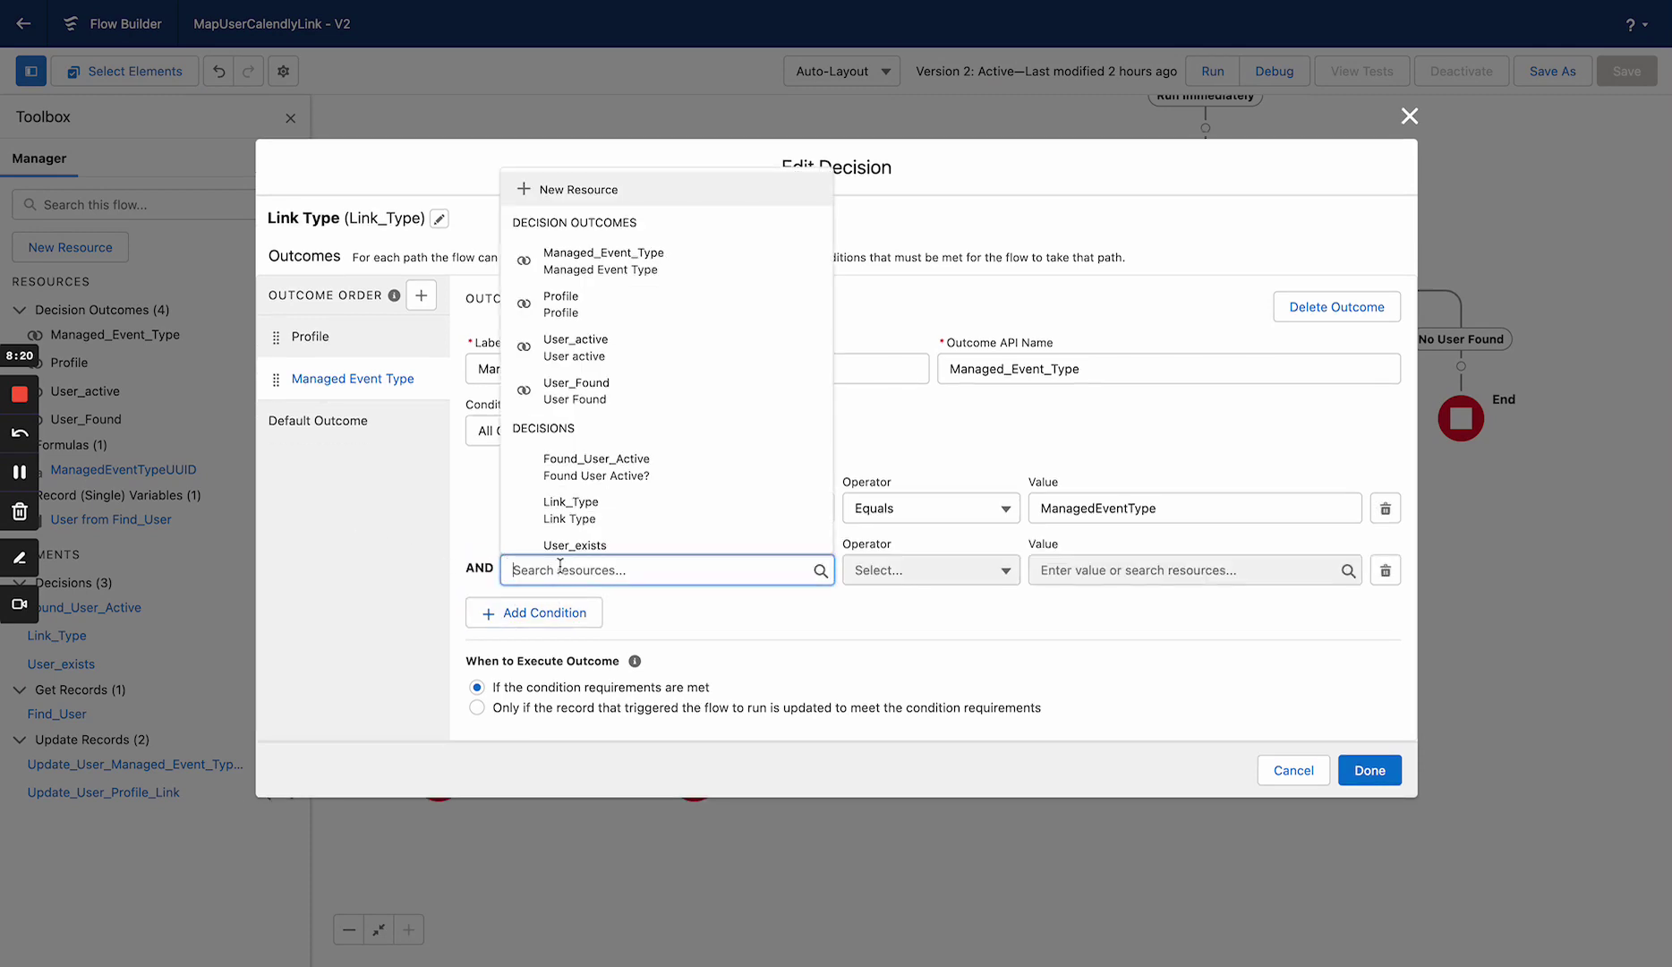
{"action": "type", "text": "$Record"}
{"action": "key", "text": "Down"}
{"action": "key", "text": "Return"}
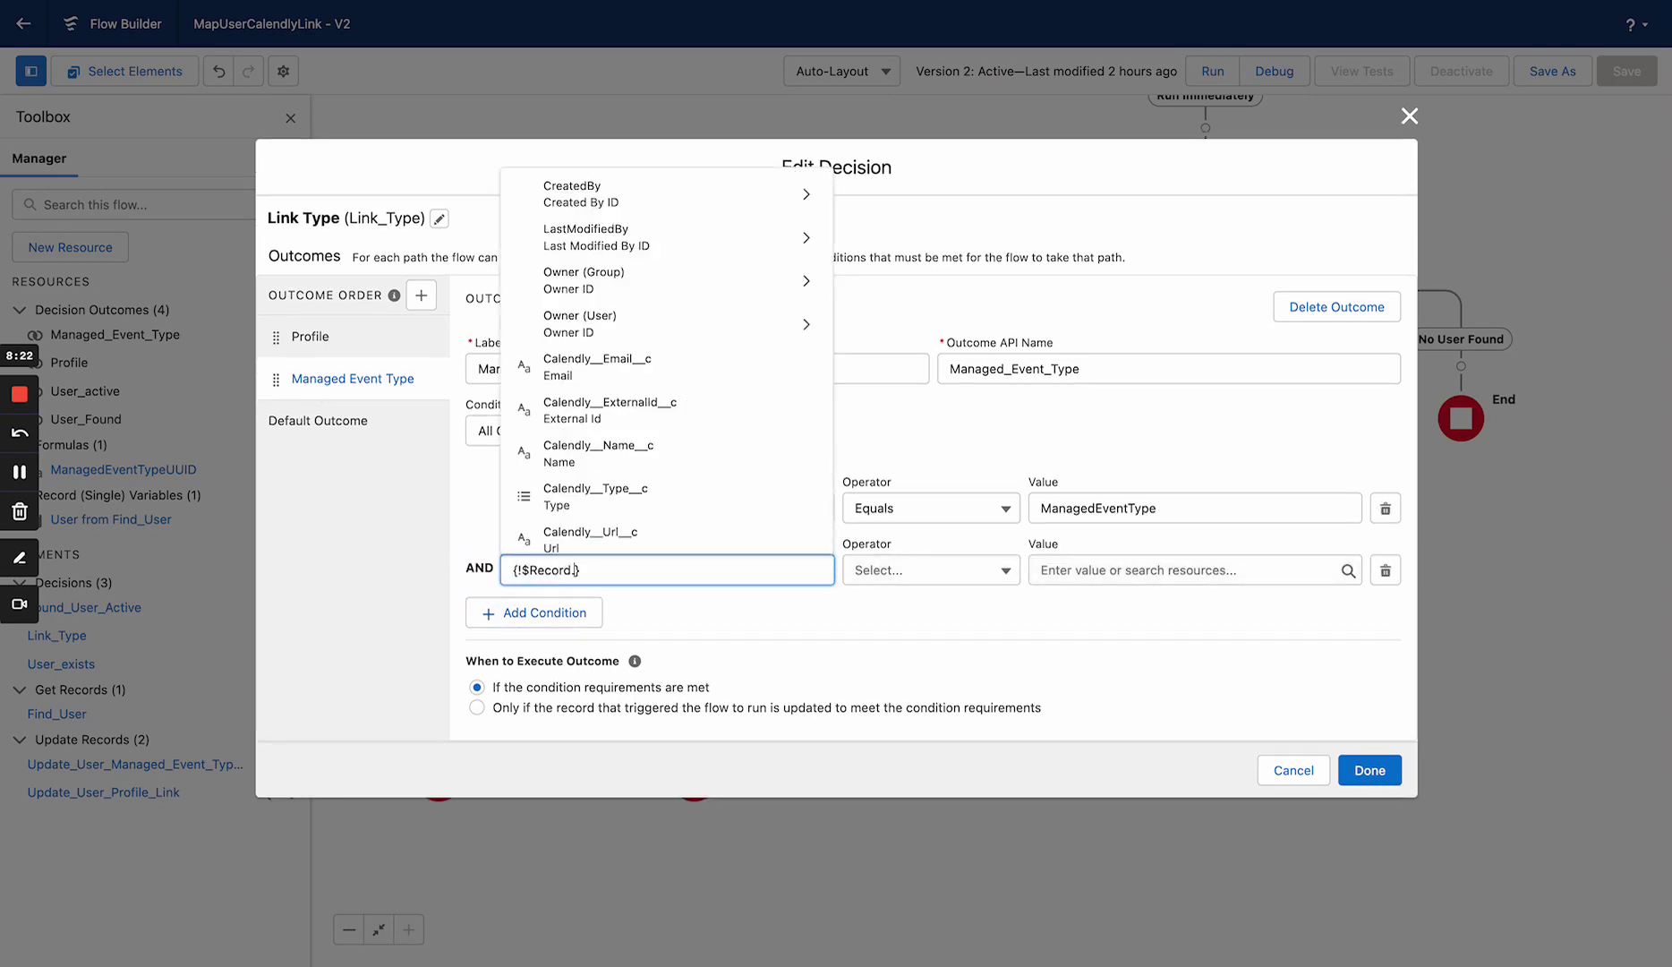
{"action": "left_click", "coordinate": [612, 455]}
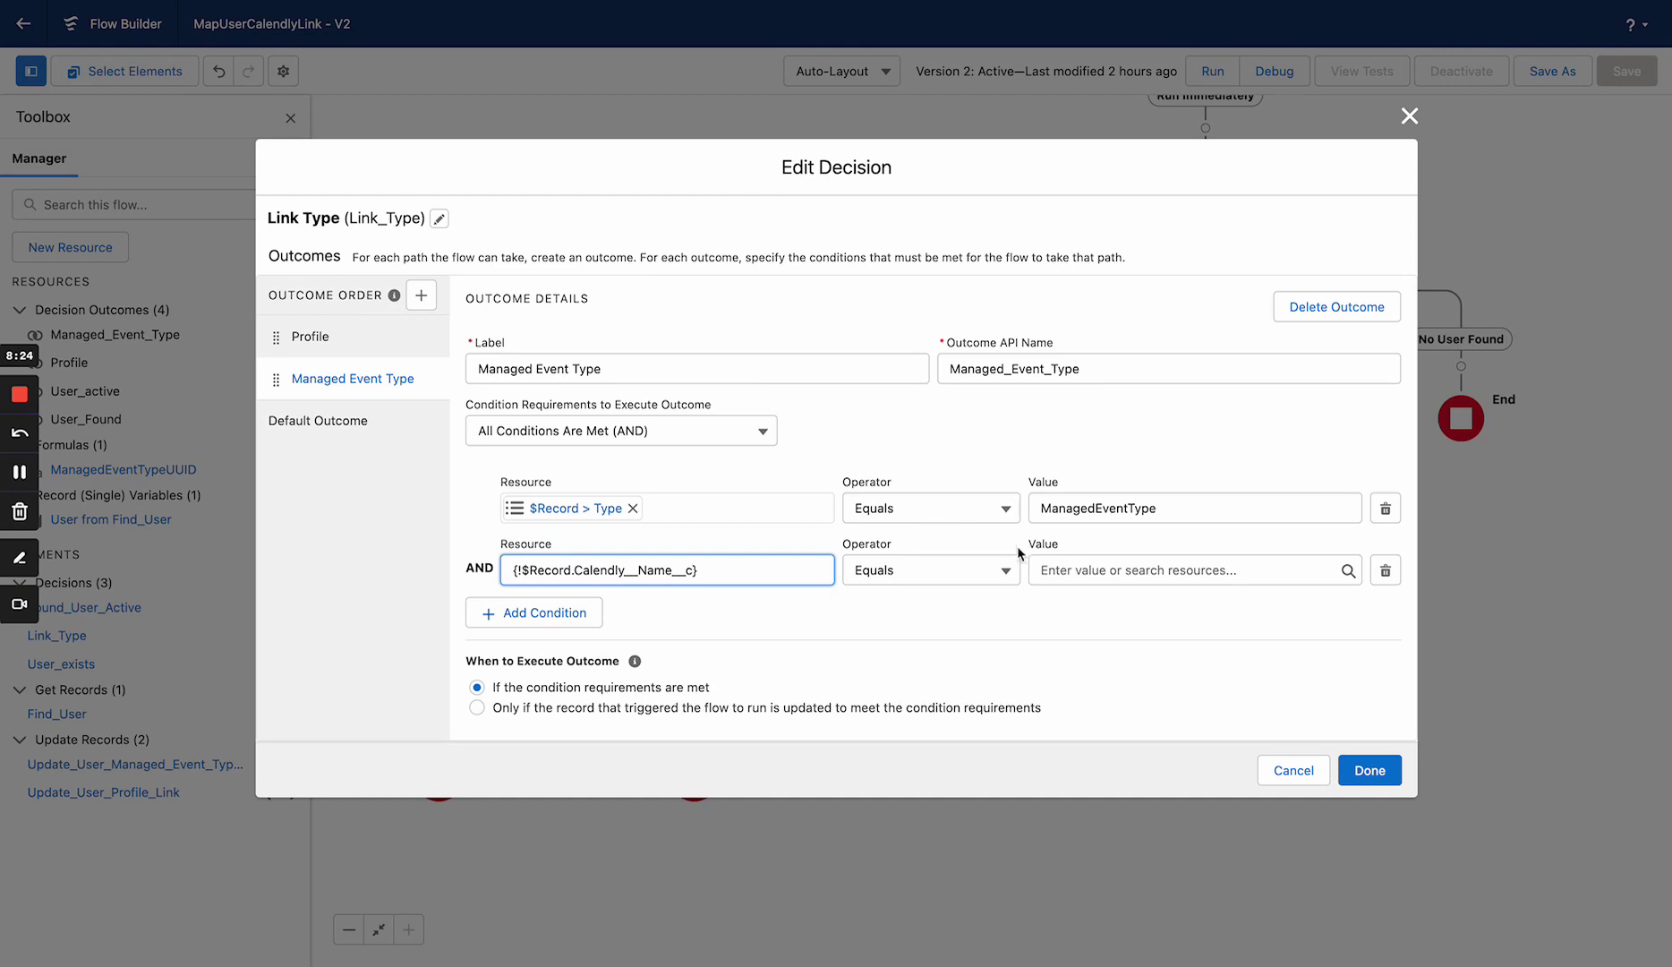
{"action": "left_click", "coordinate": [1078, 571]}
{"action": "type", "text": "30 Minute "}
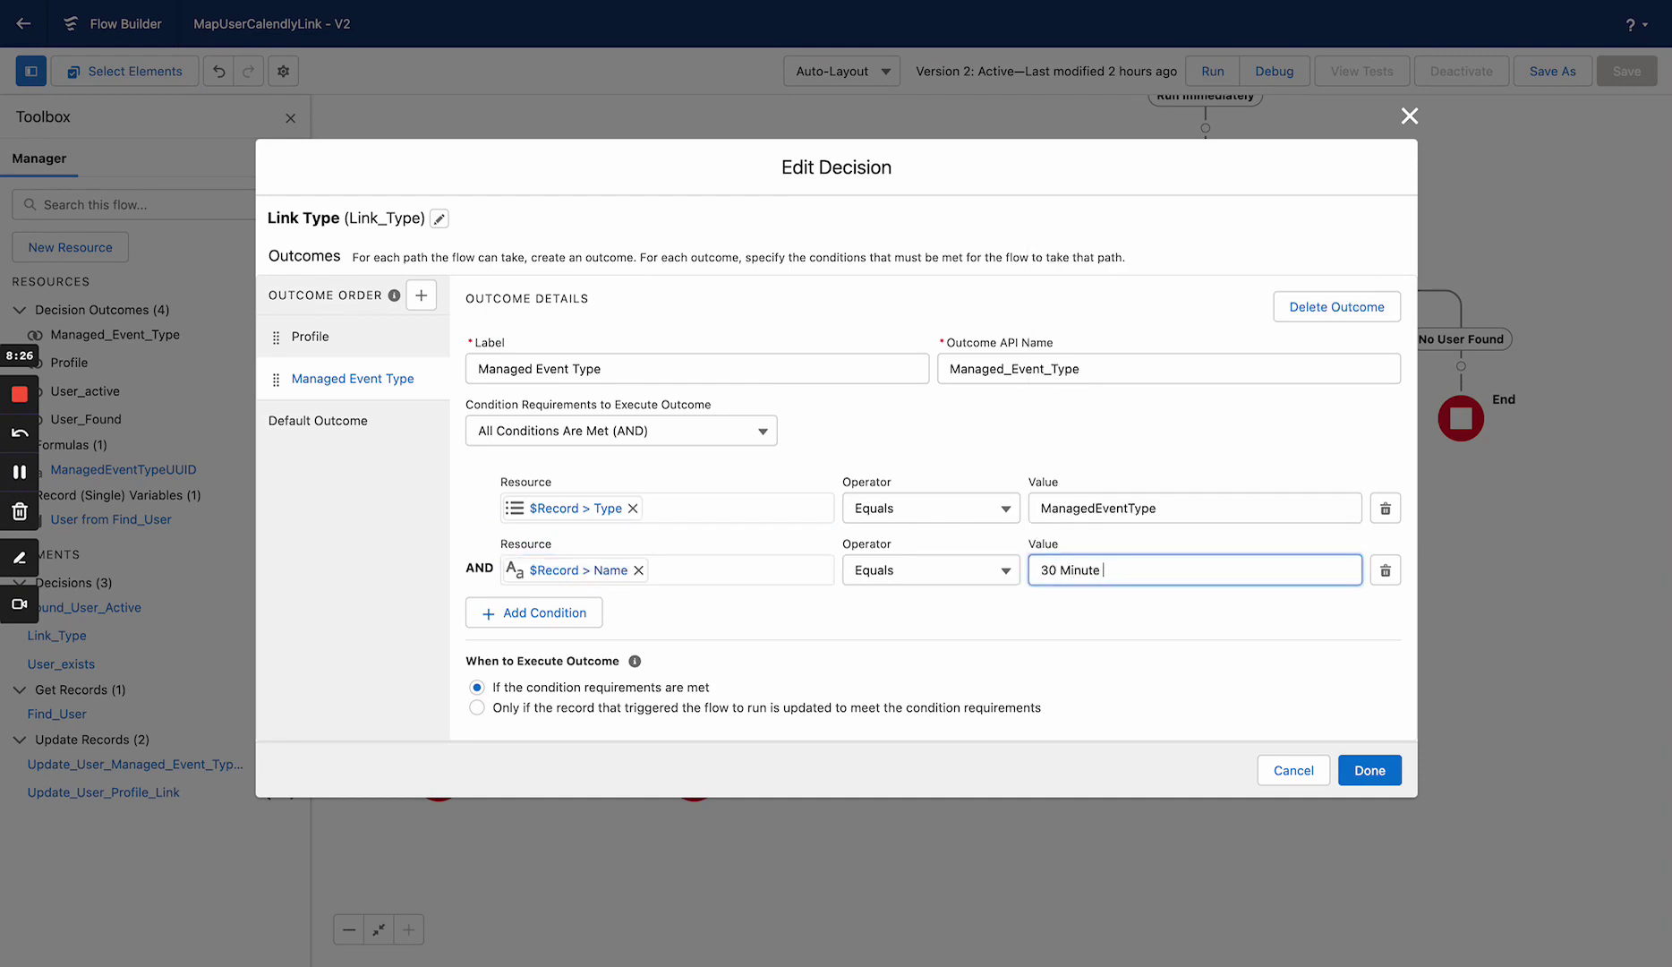
{"action": "type", "text": "Meeting"}
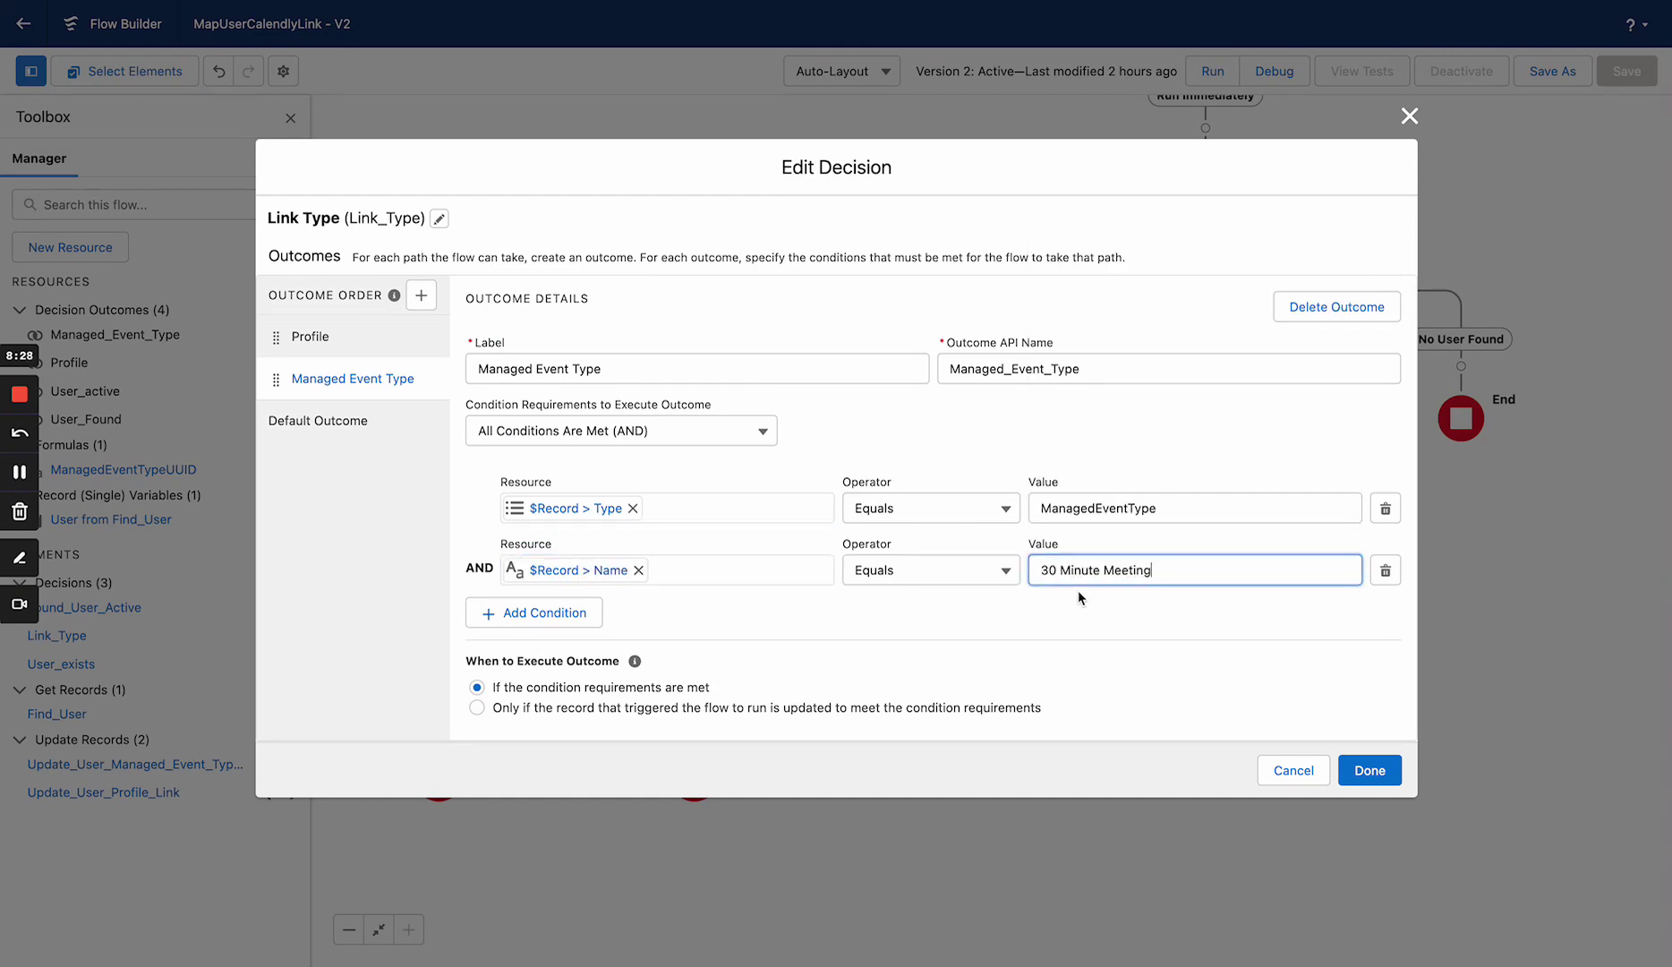